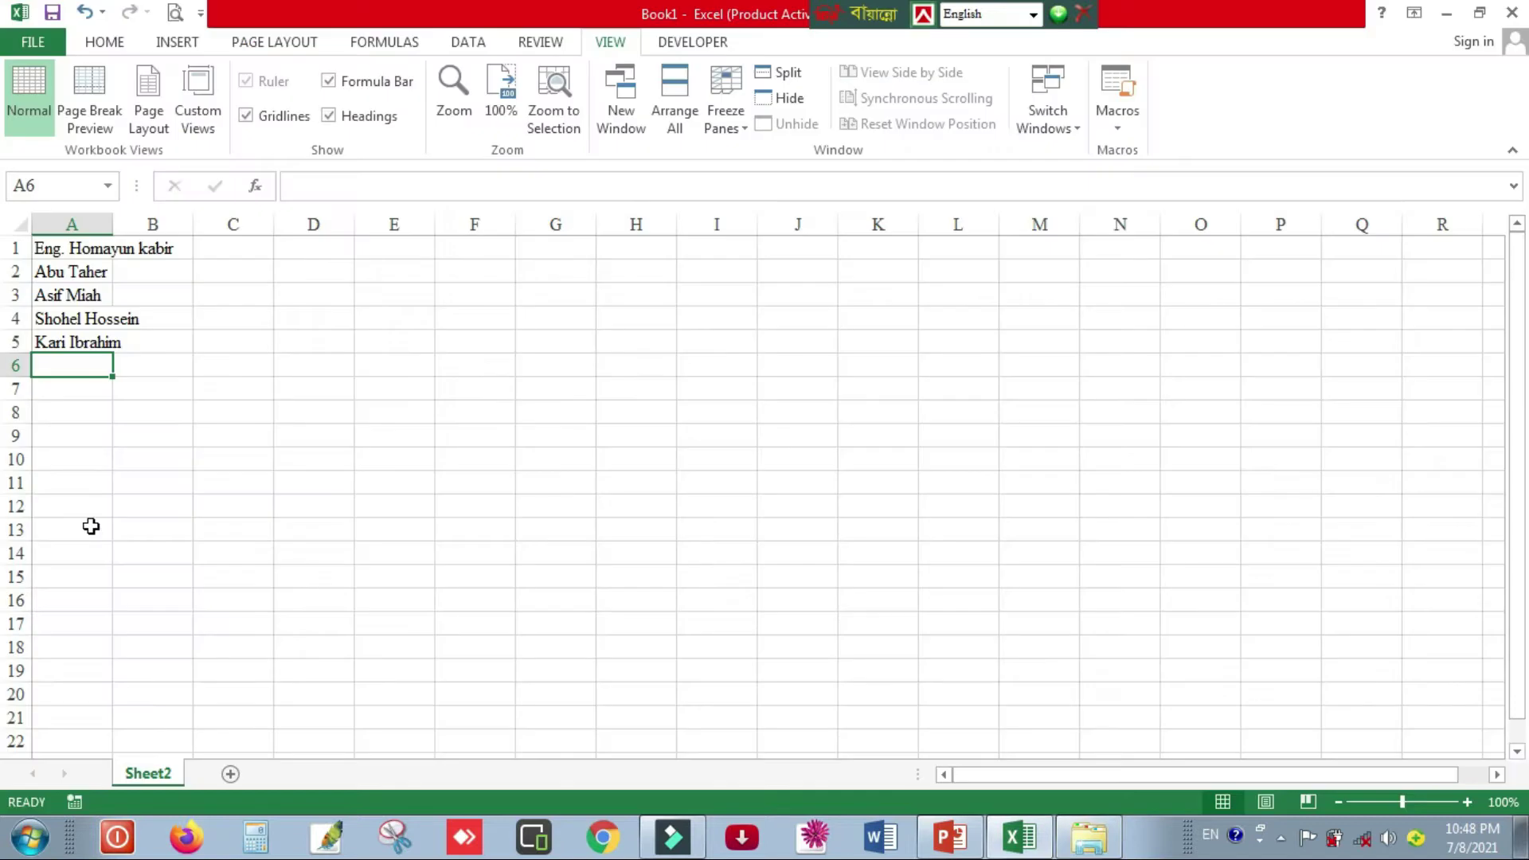
- Check the photo folder, then type the seventh person's name into A7
left_click(1088, 837)
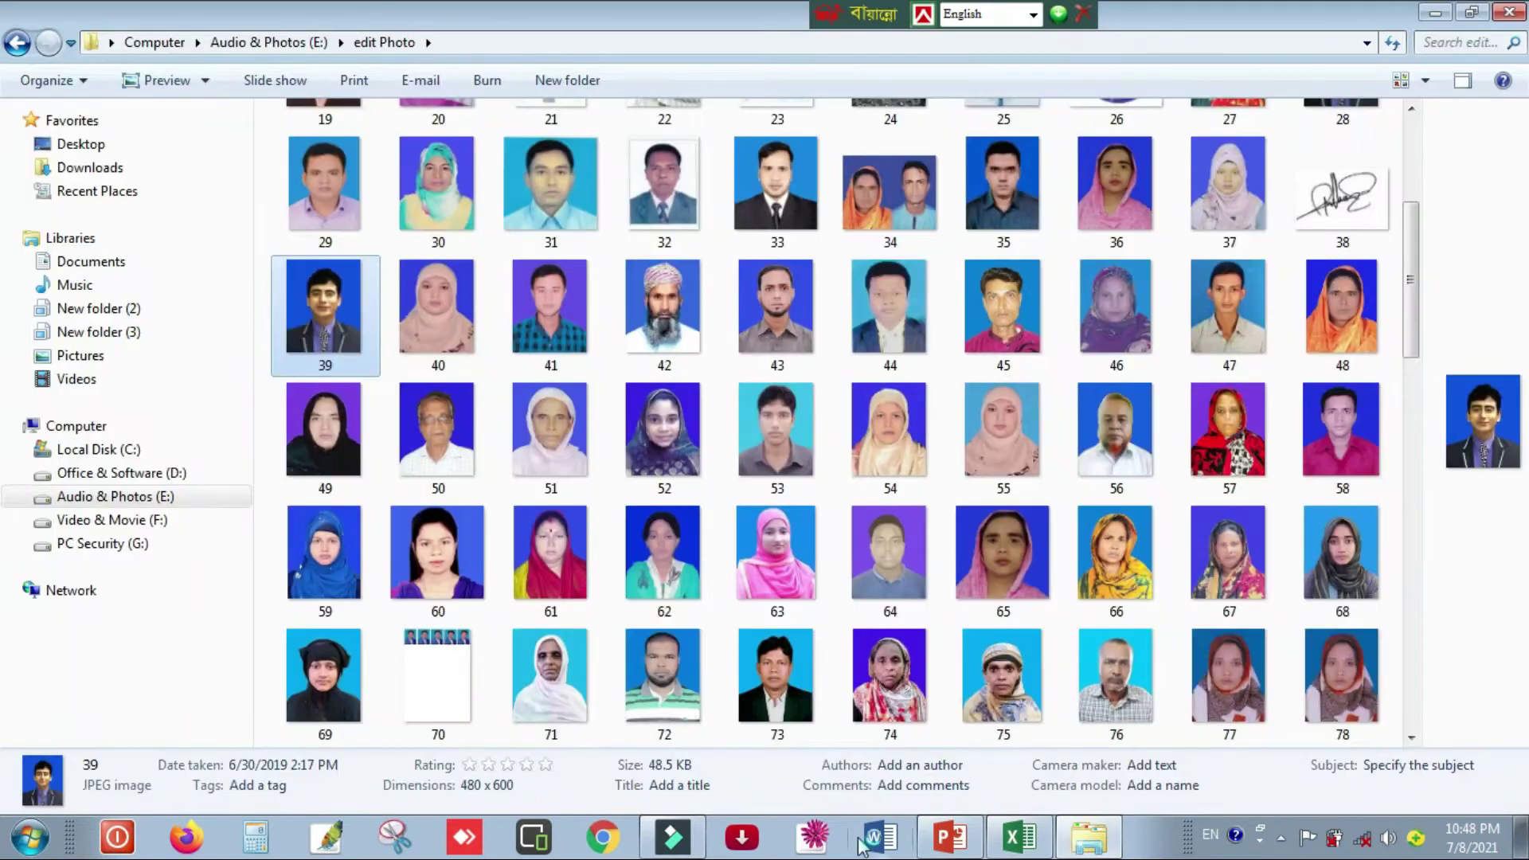
left_click(1013, 849)
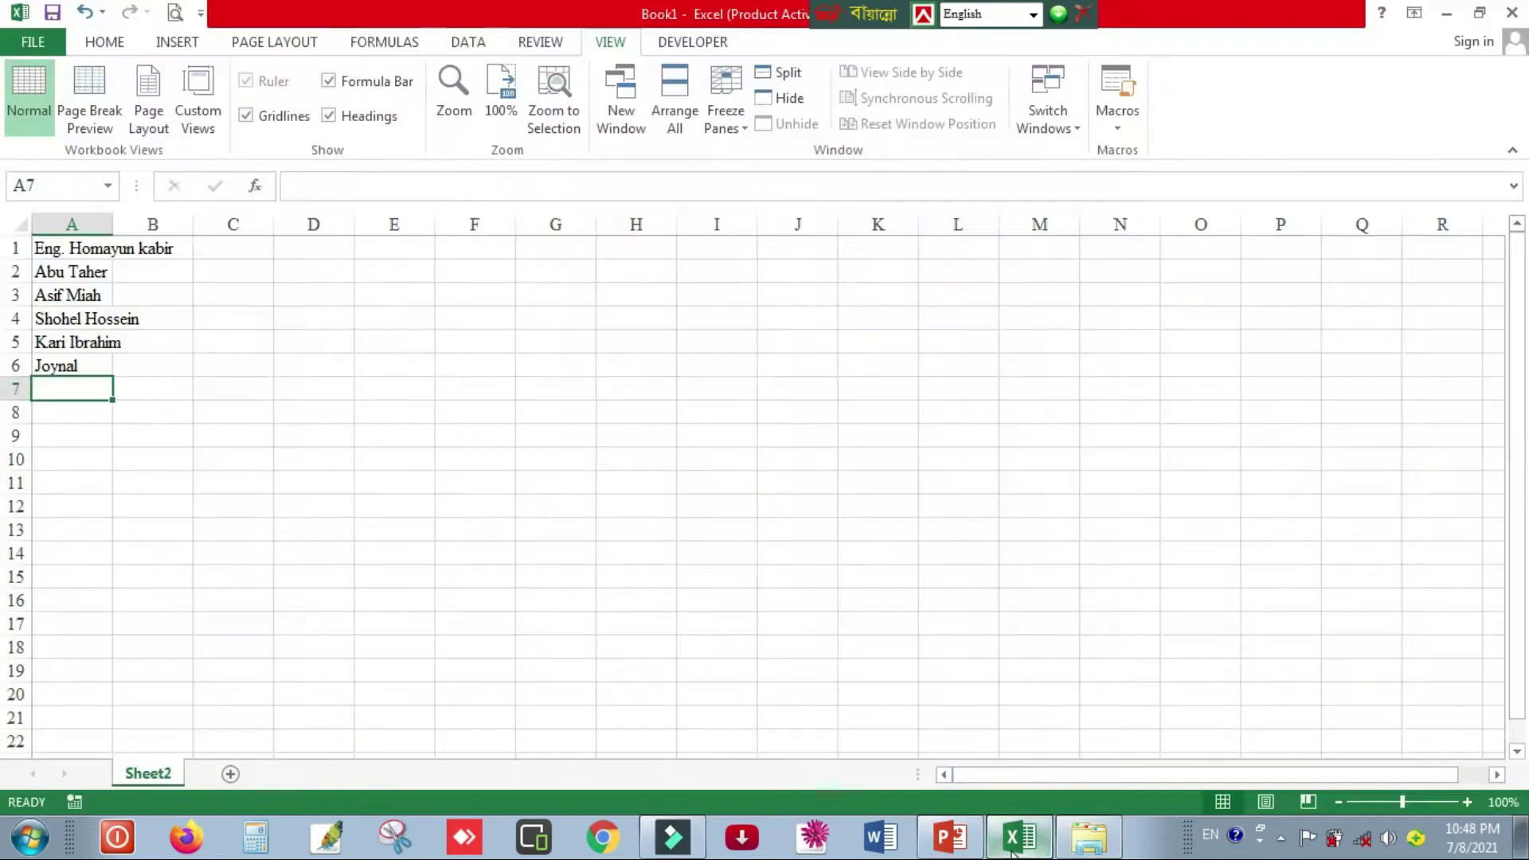
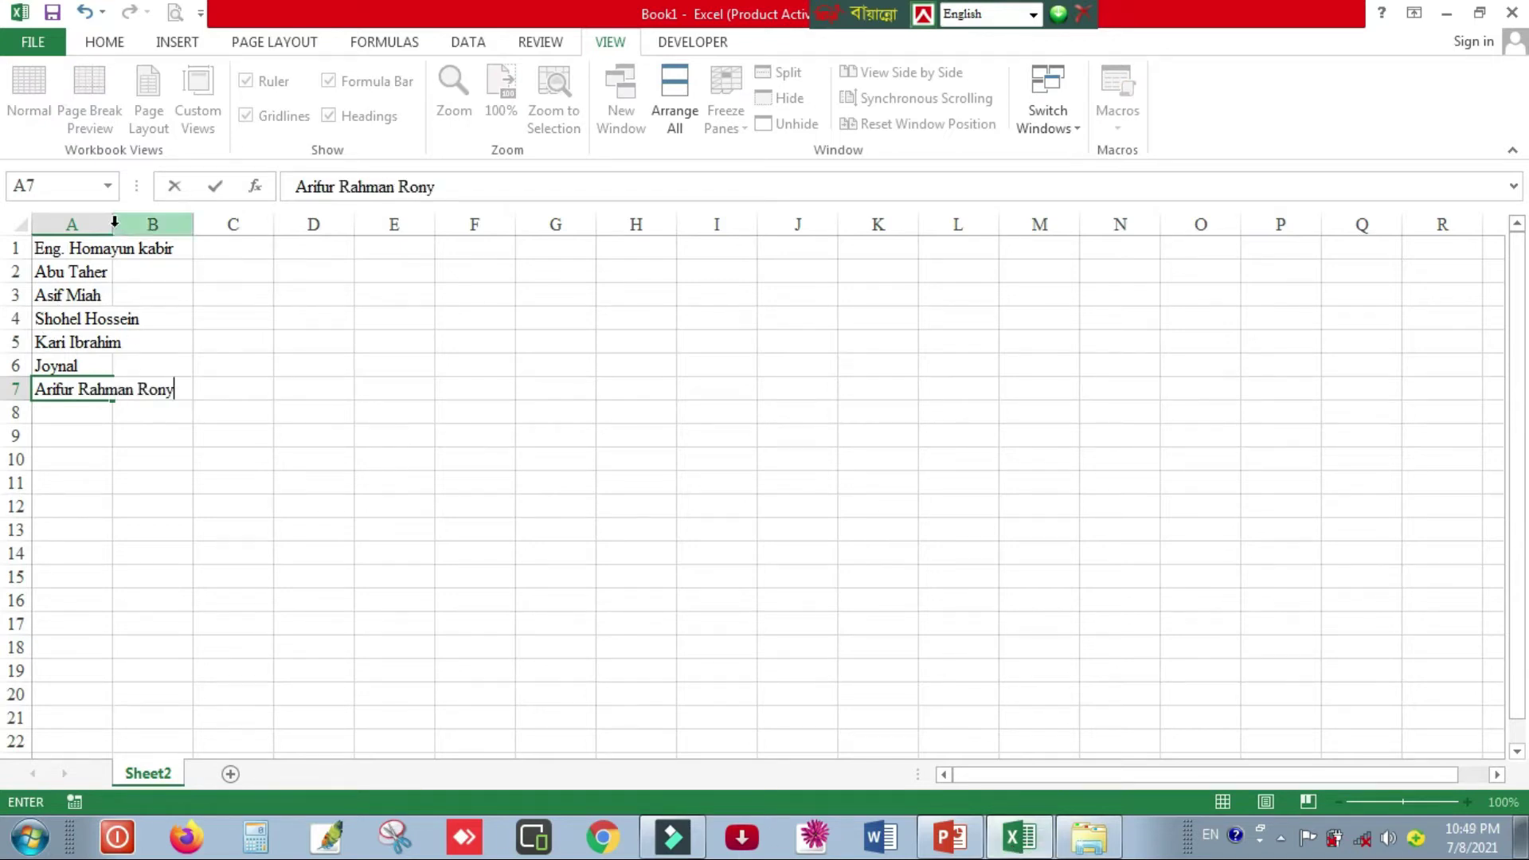
- Set the names in A1:A7 to font size 20 and widen column A to fit the longest name
left_click(314, 343)
left_click_drag(113, 224, 204, 246)
left_click_drag(113, 390, 112, 249)
left_click(104, 42)
left_click(368, 81)
left_click(368, 81)
left_click(485, 411)
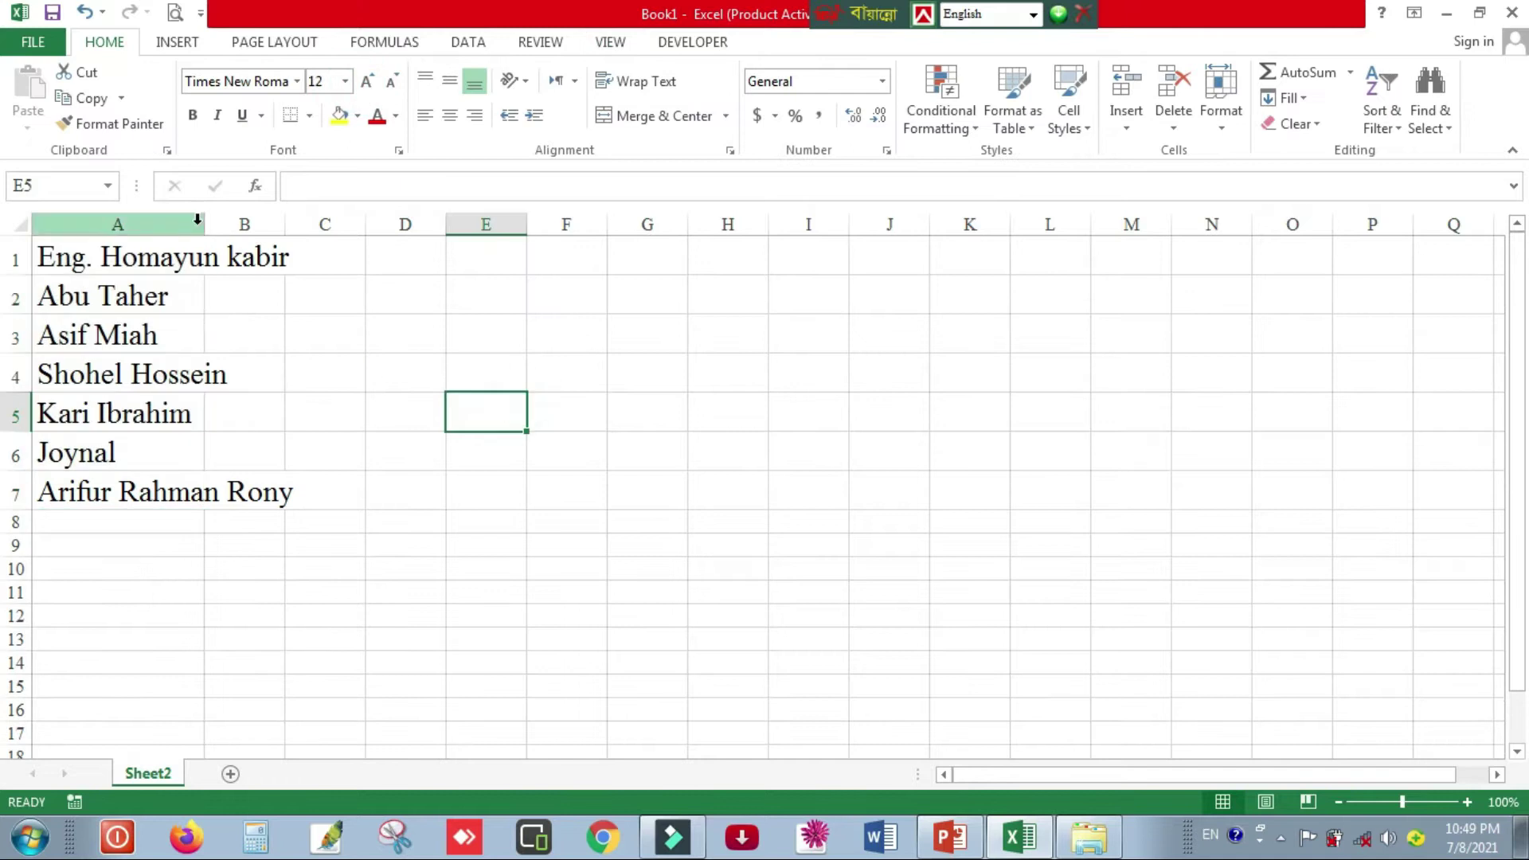
left_click_drag(197, 219, 319, 220)
left_click(776, 526)
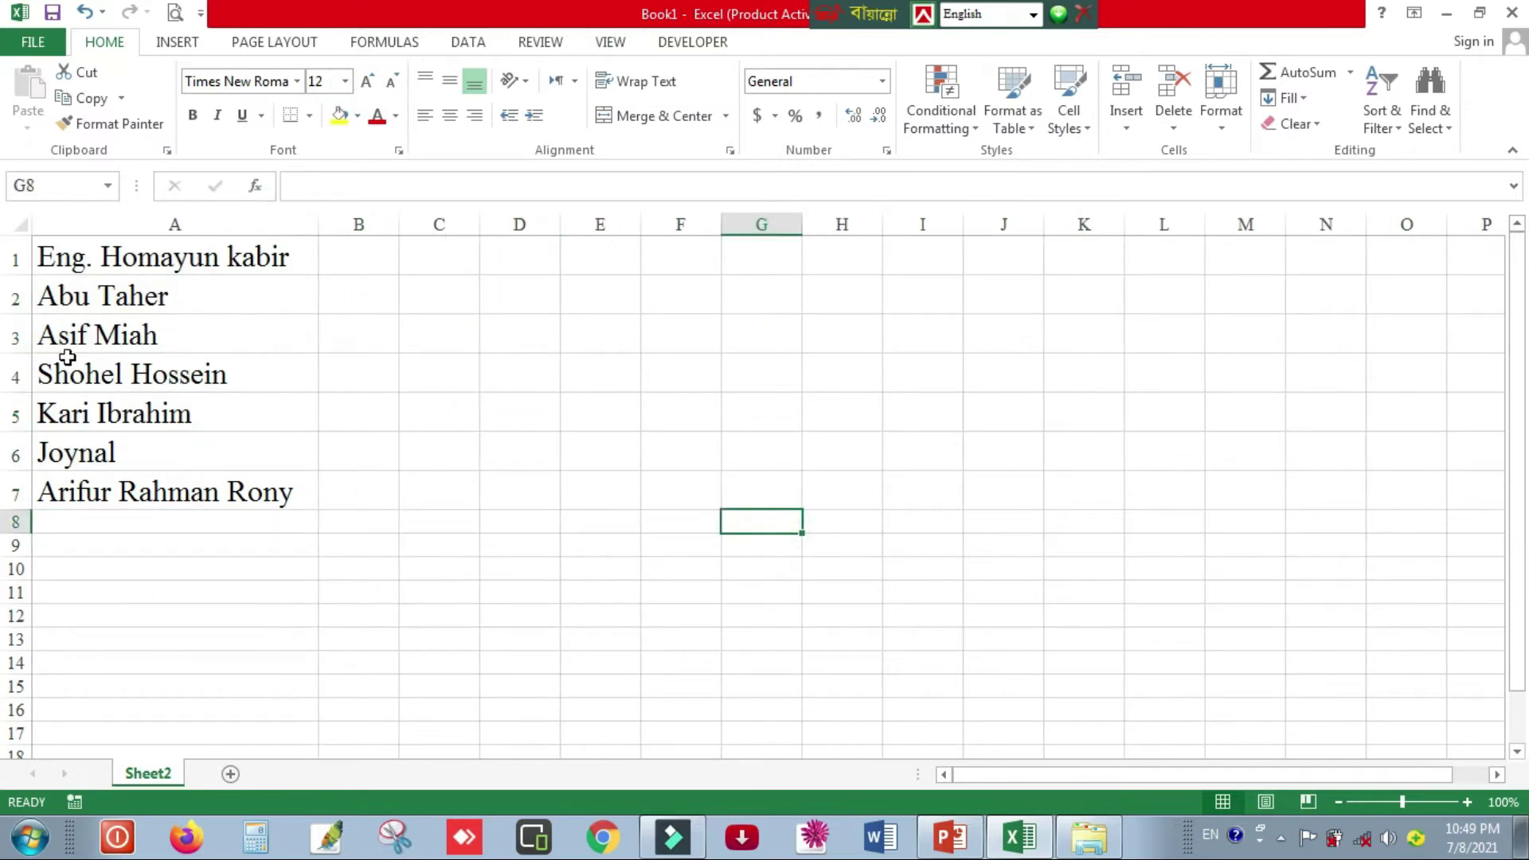
- Check the formatted names in A1, A2, A6 and A7
left_click(84, 263)
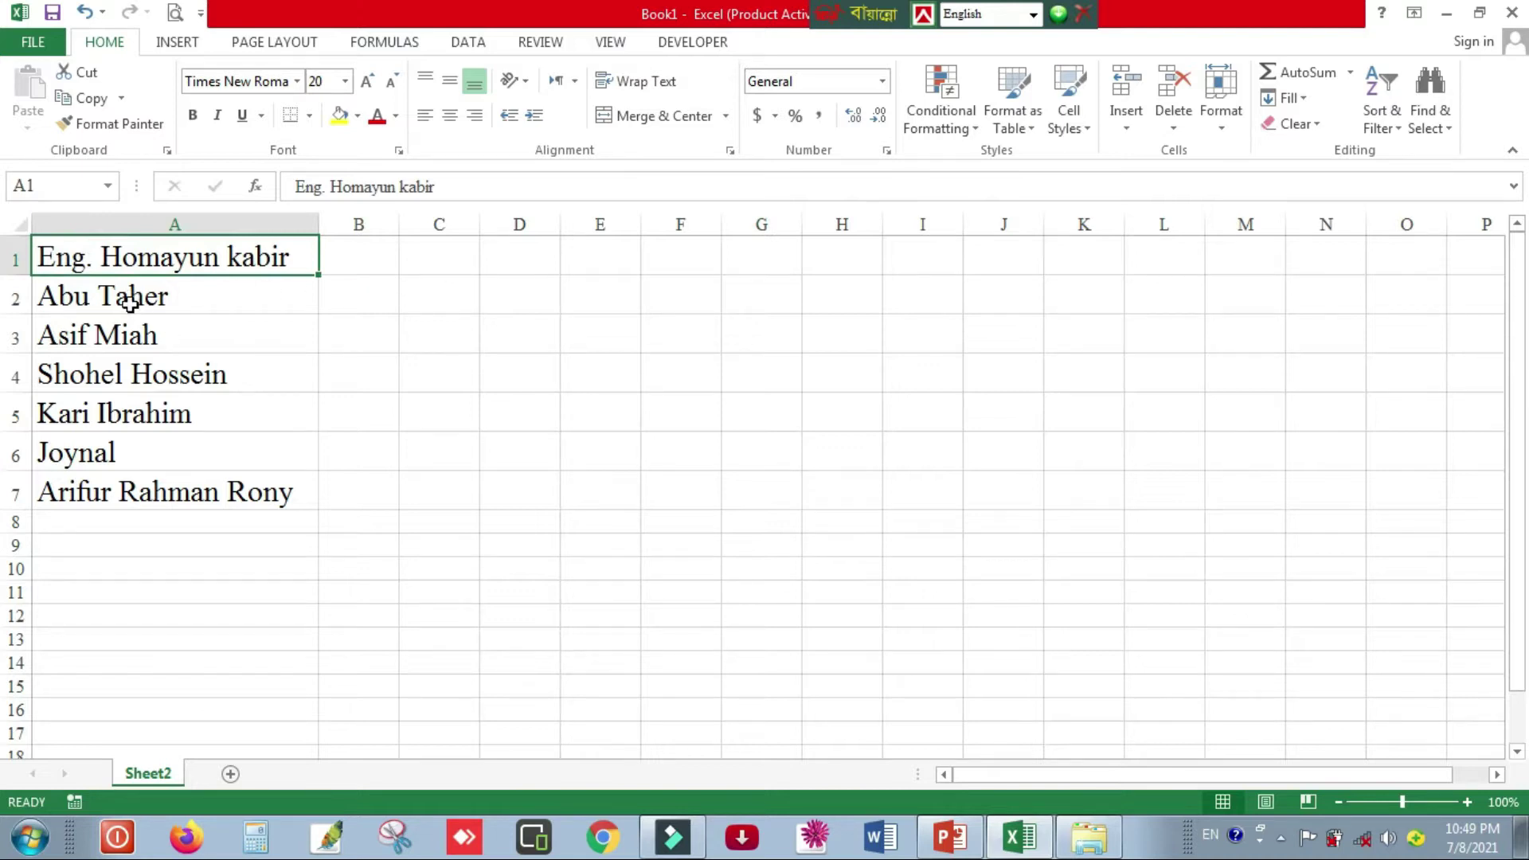
left_click(129, 301)
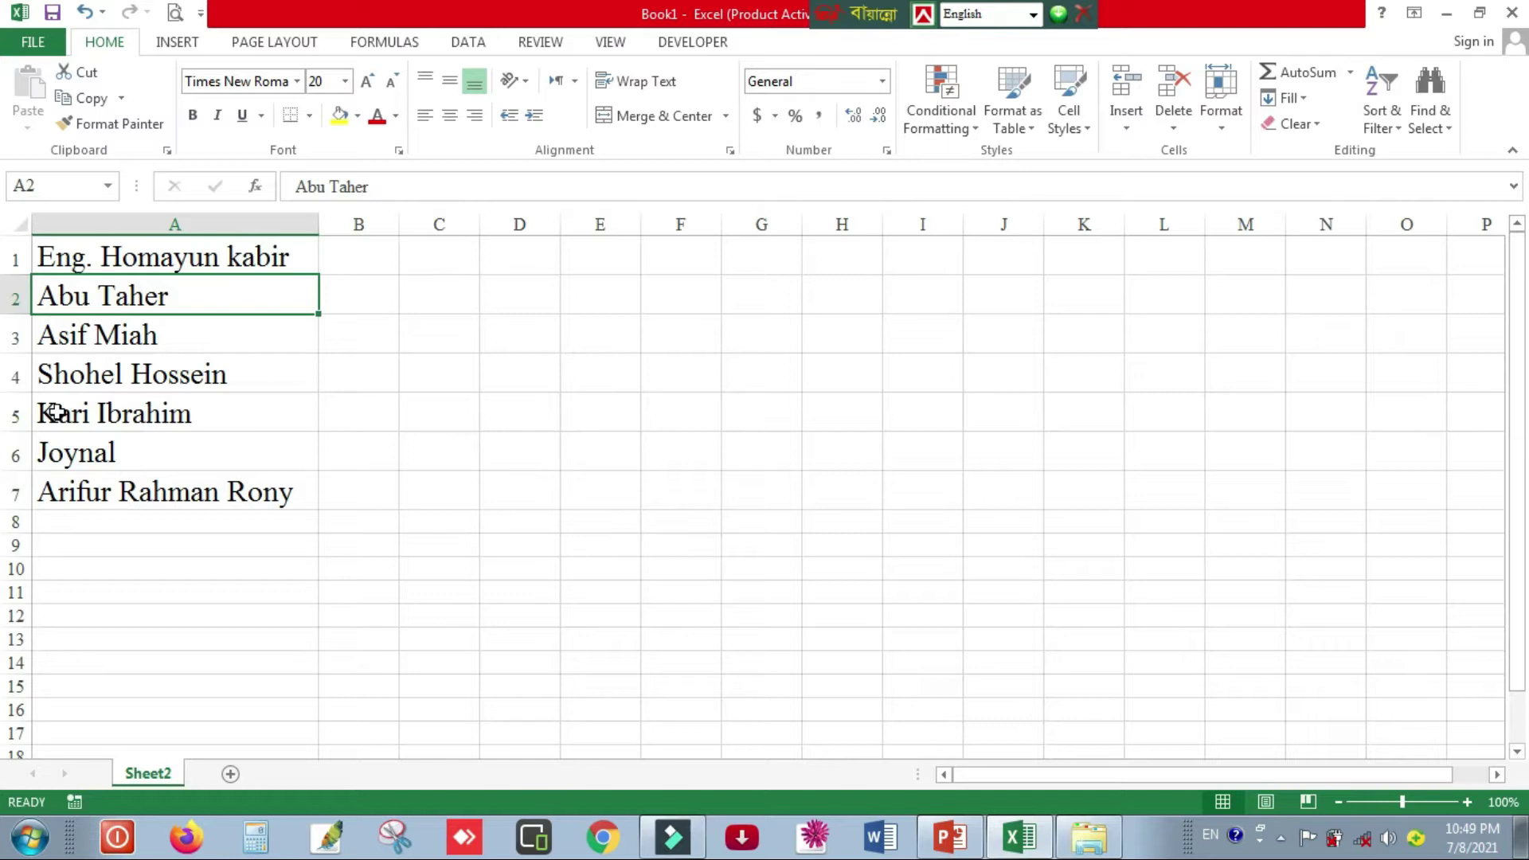
left_click(138, 460)
left_click(134, 494)
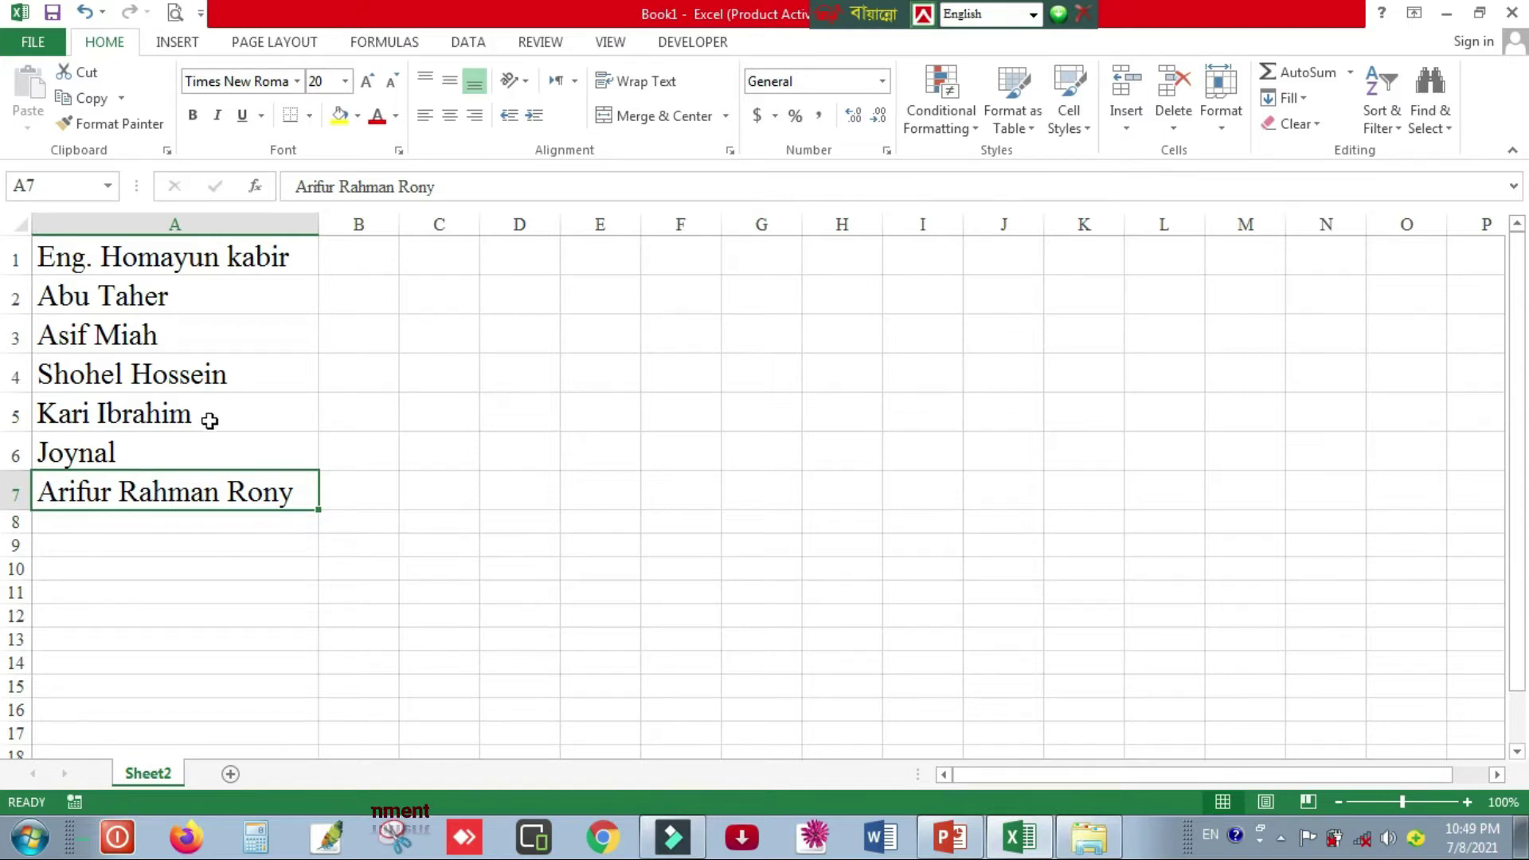
- Insert new rows at 5 and 7 and enter one more person's name in each
right_click(16, 416)
left_click(79, 573)
left_click(95, 417)
type("kabir")
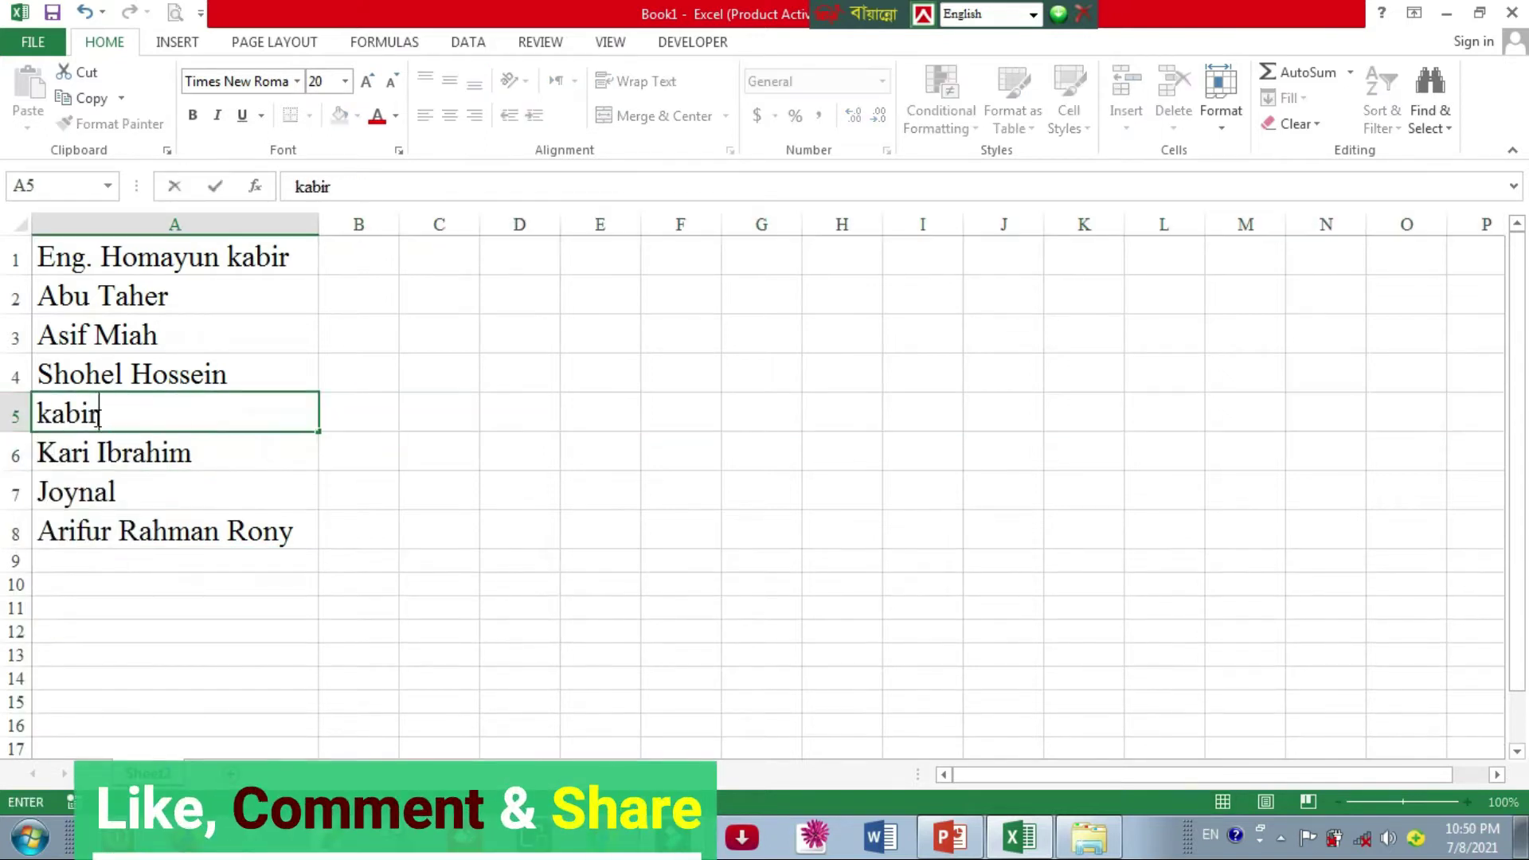
left_click(99, 509)
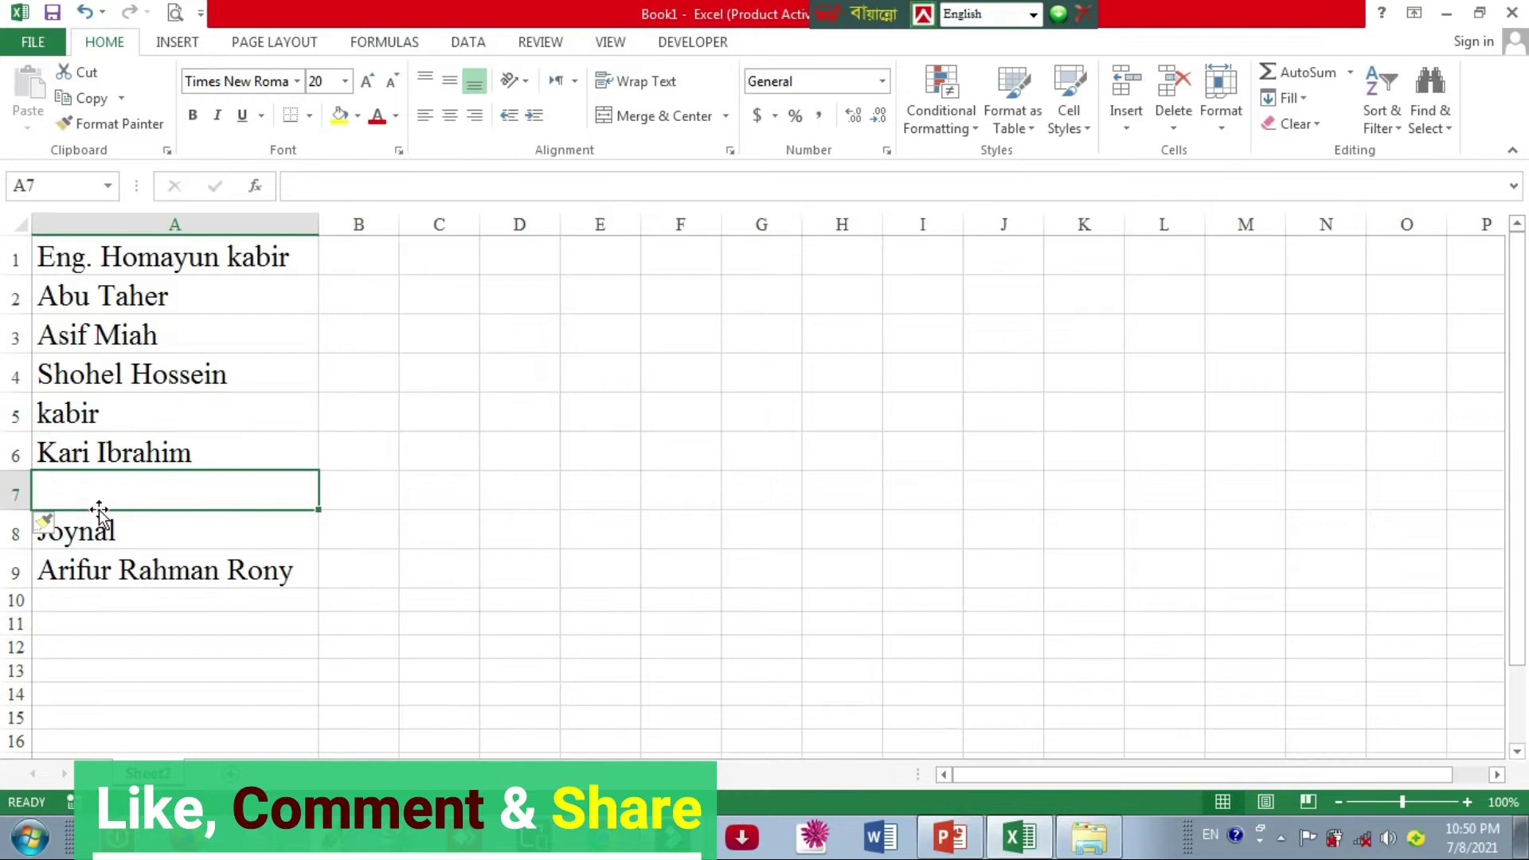
type("joyel")
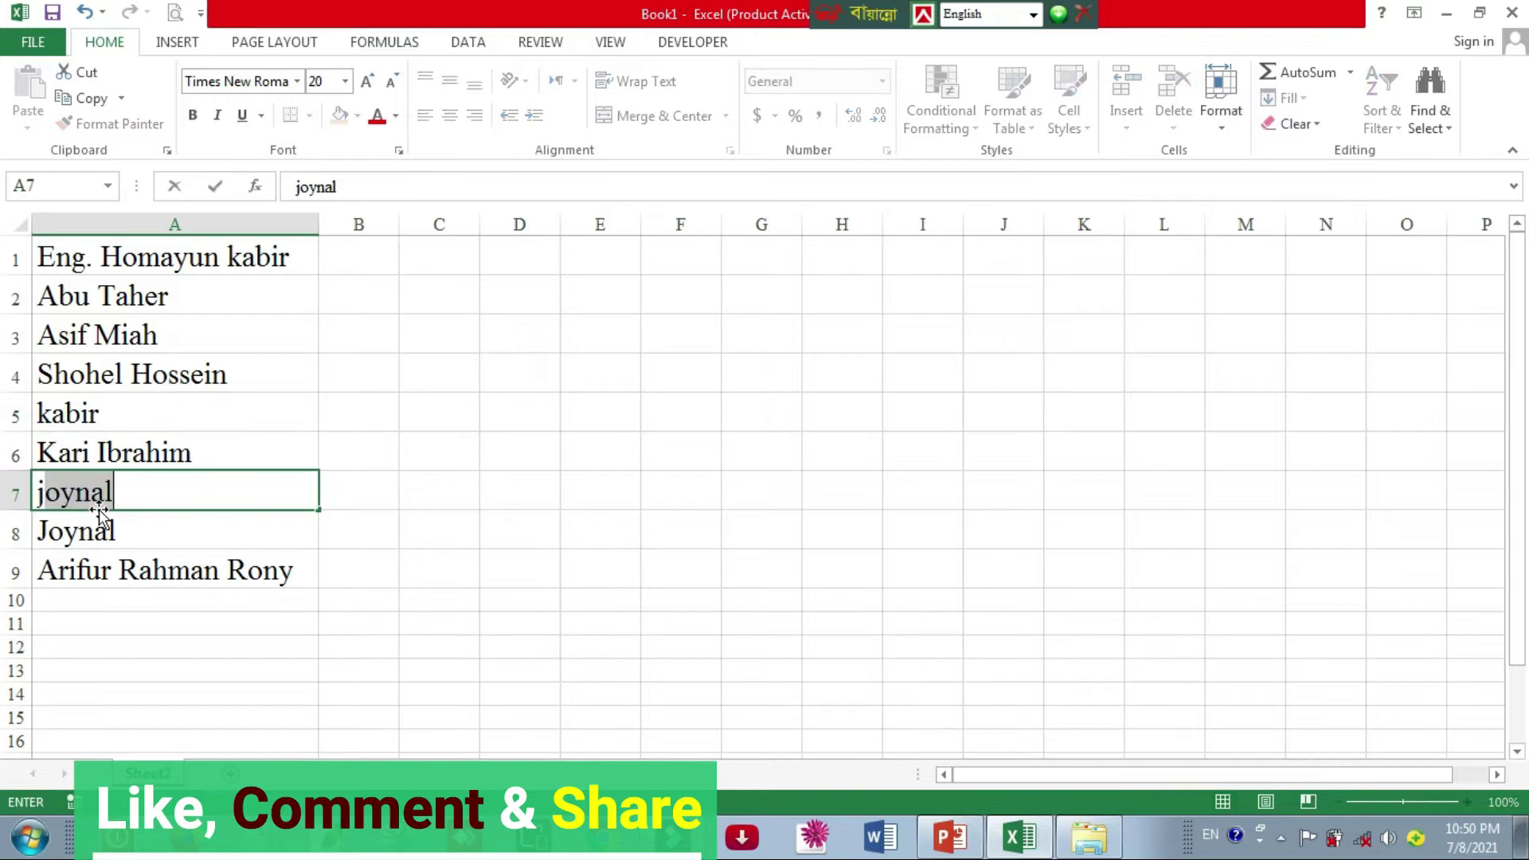
key("Return")
key("Return")
left_click(519, 460)
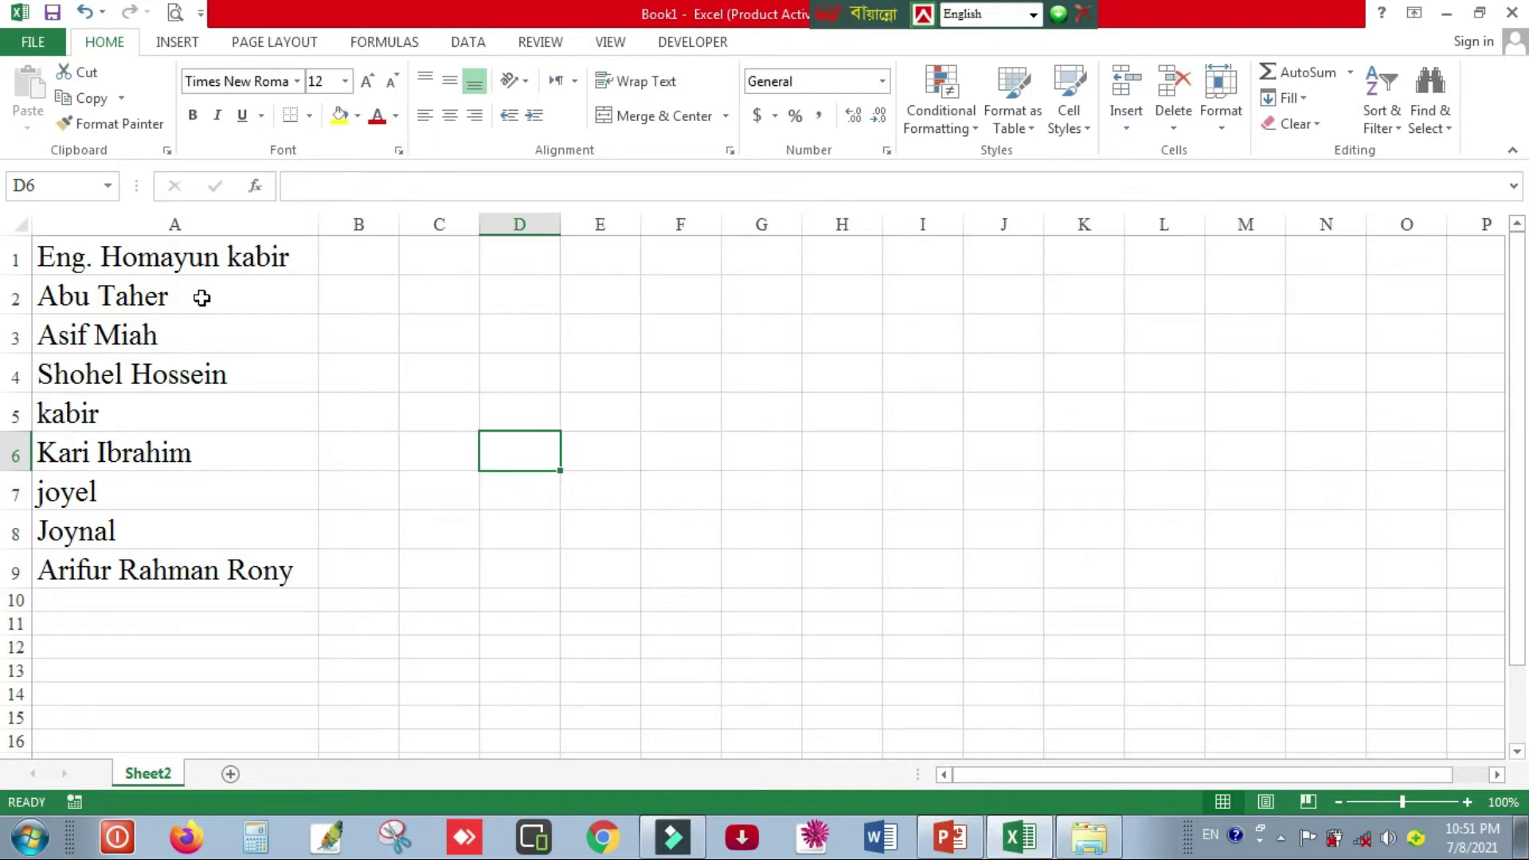
- Show the Review tab's commenting tools and select cell A1
left_click(161, 257)
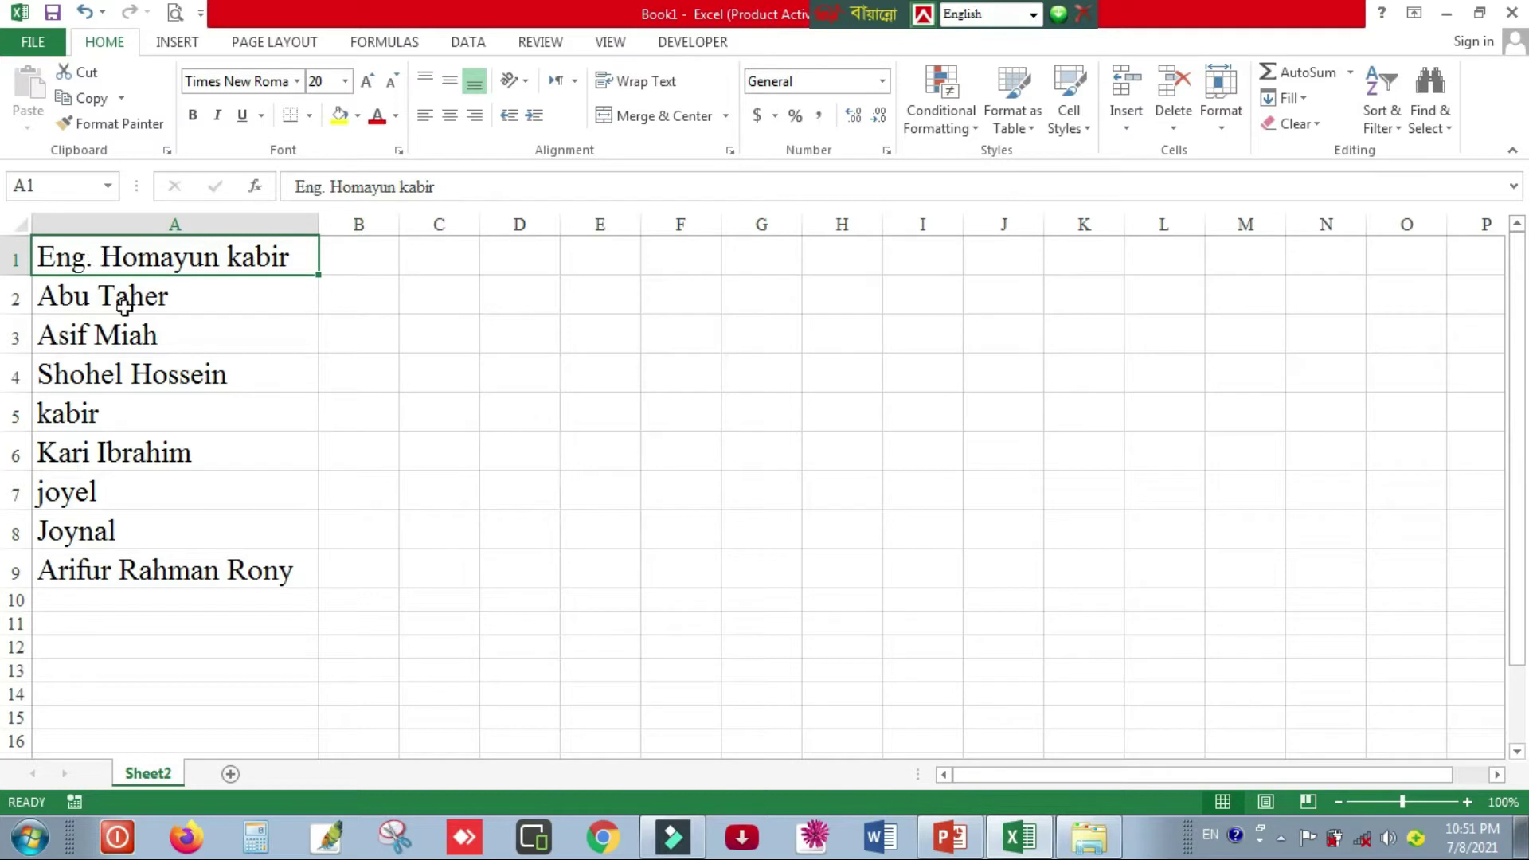
left_click(784, 342)
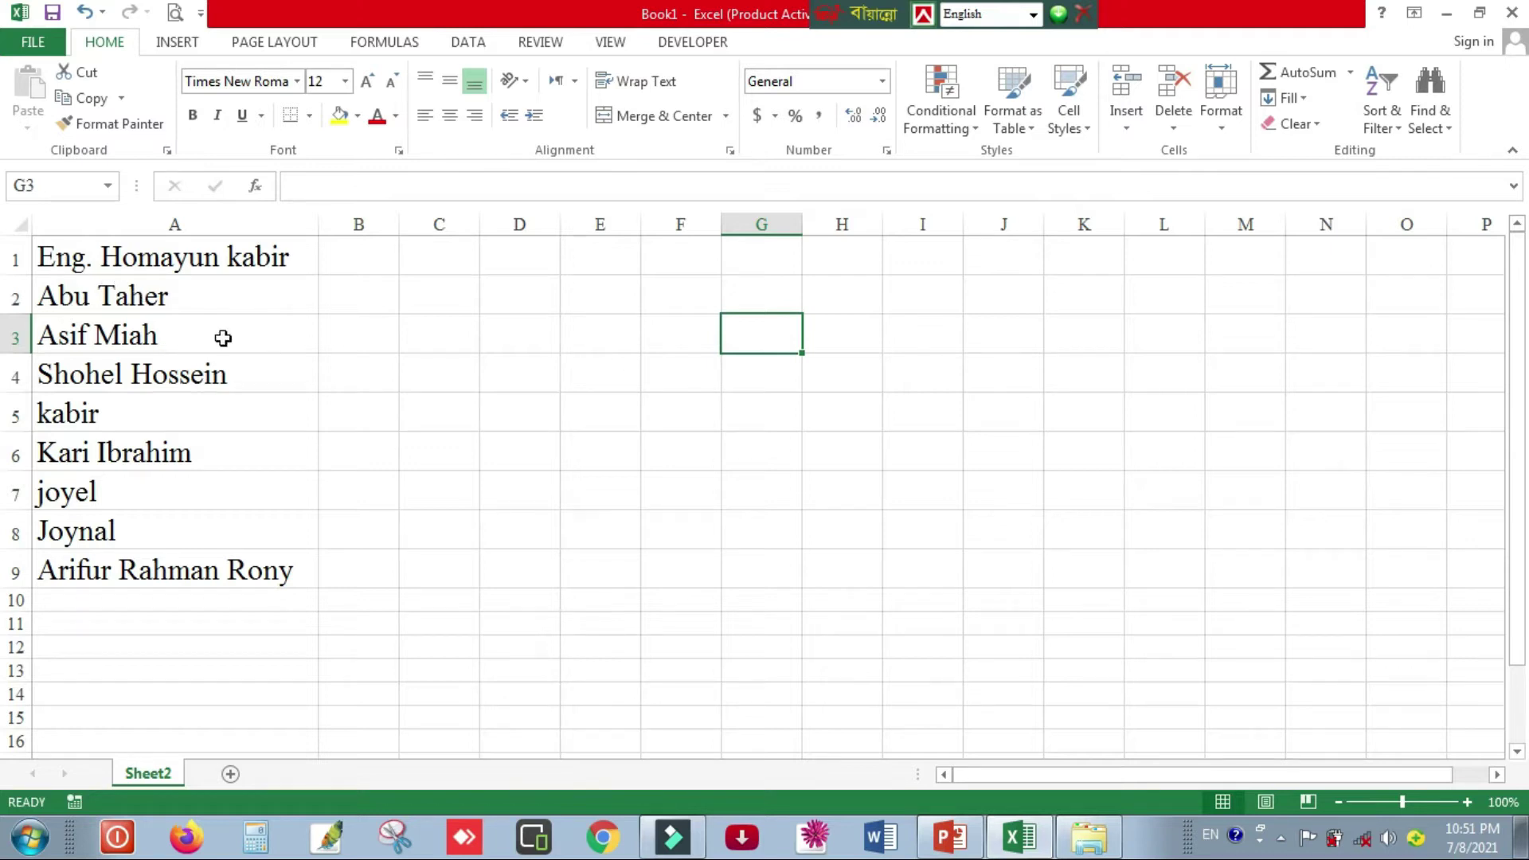
left_click(558, 47)
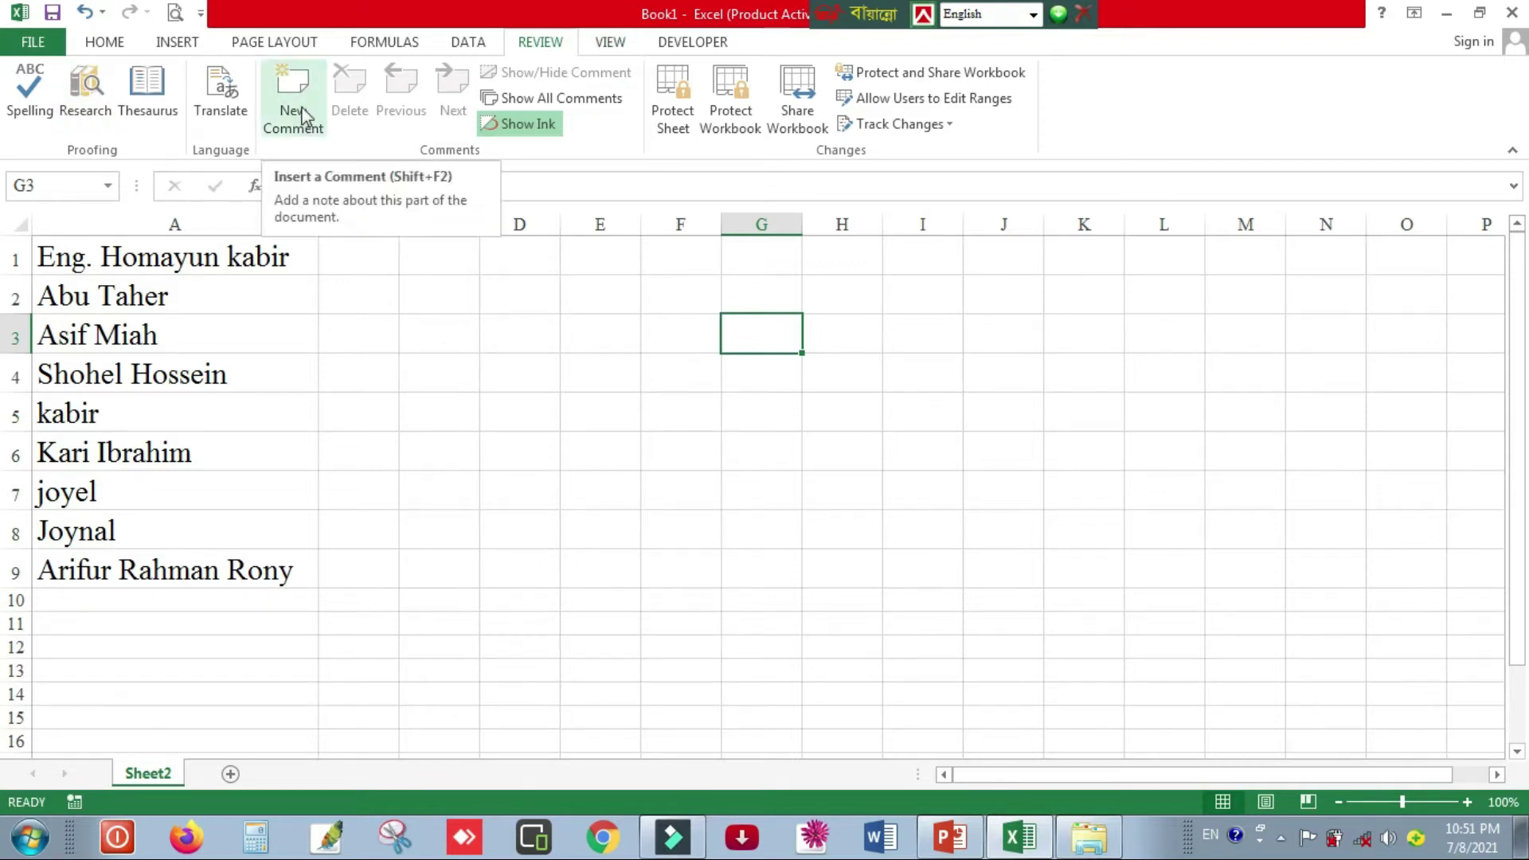
left_click(1084, 718)
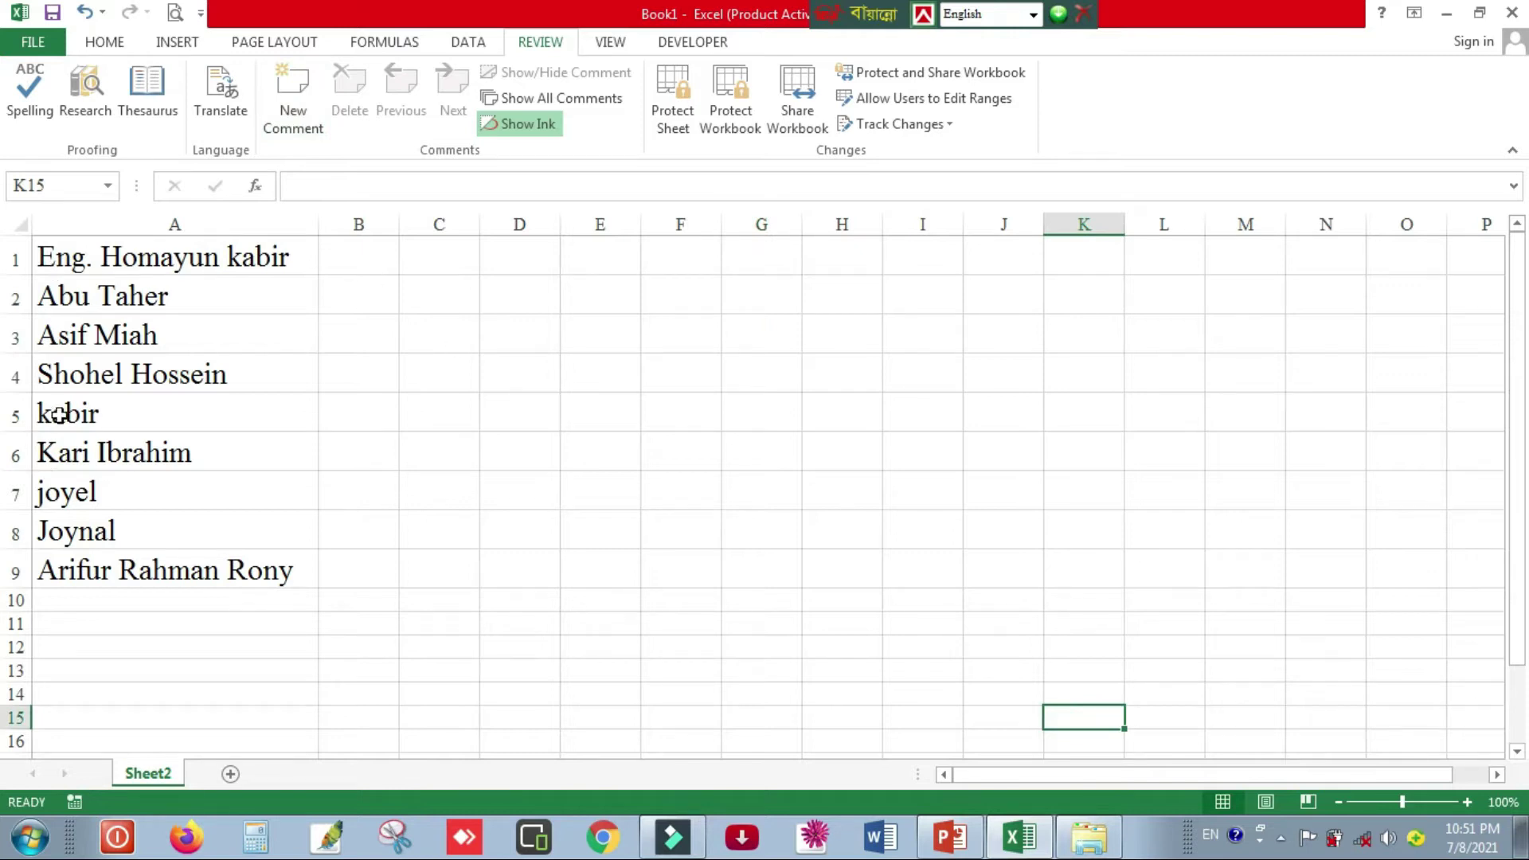
left_click(169, 259)
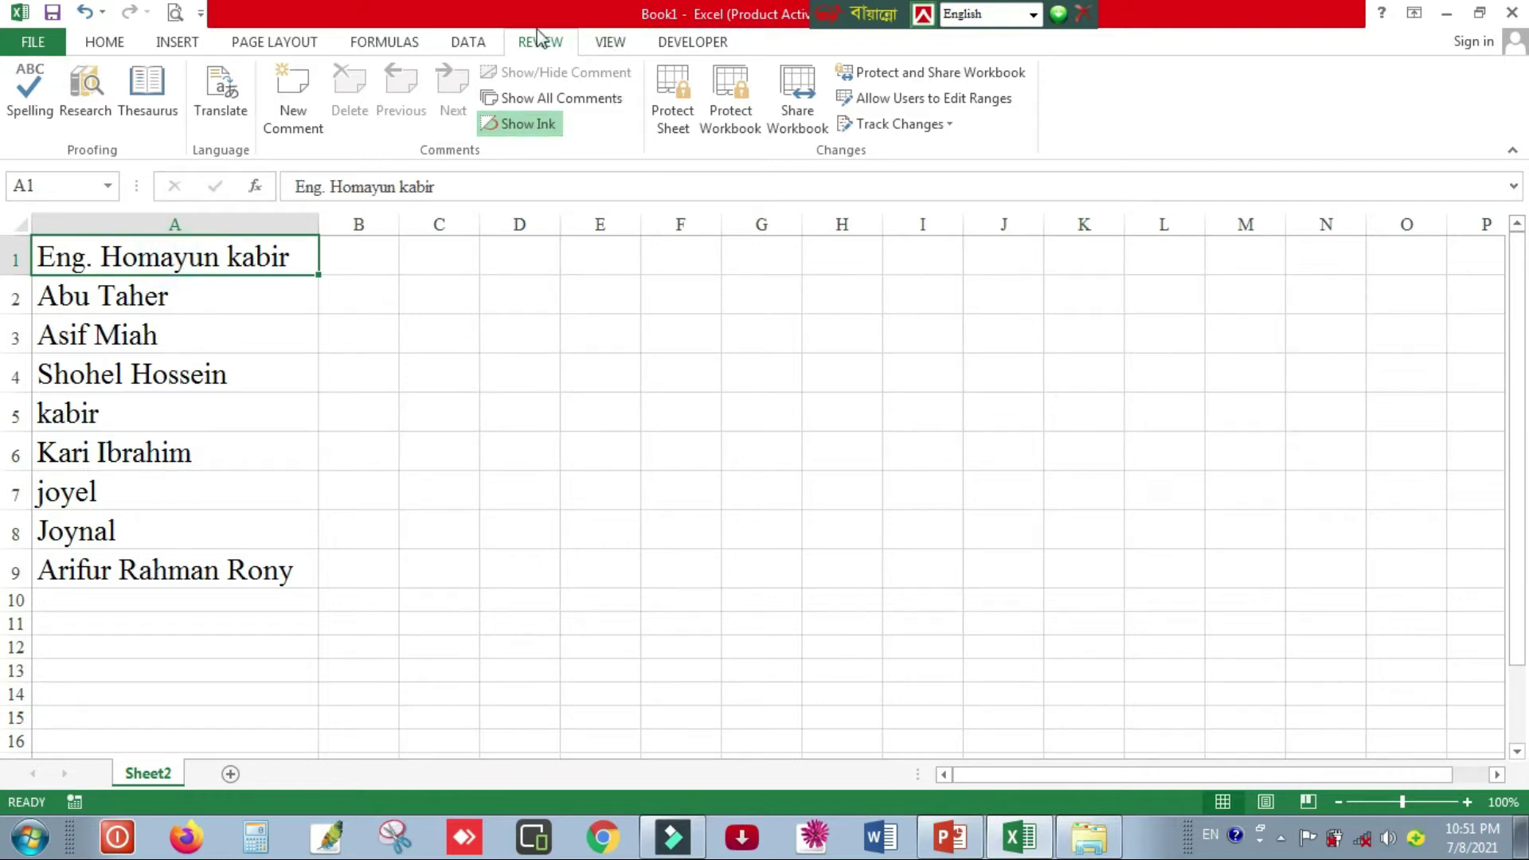
- Add a new comment to A1 and delete its default 'USER:' author label
left_click(293, 122)
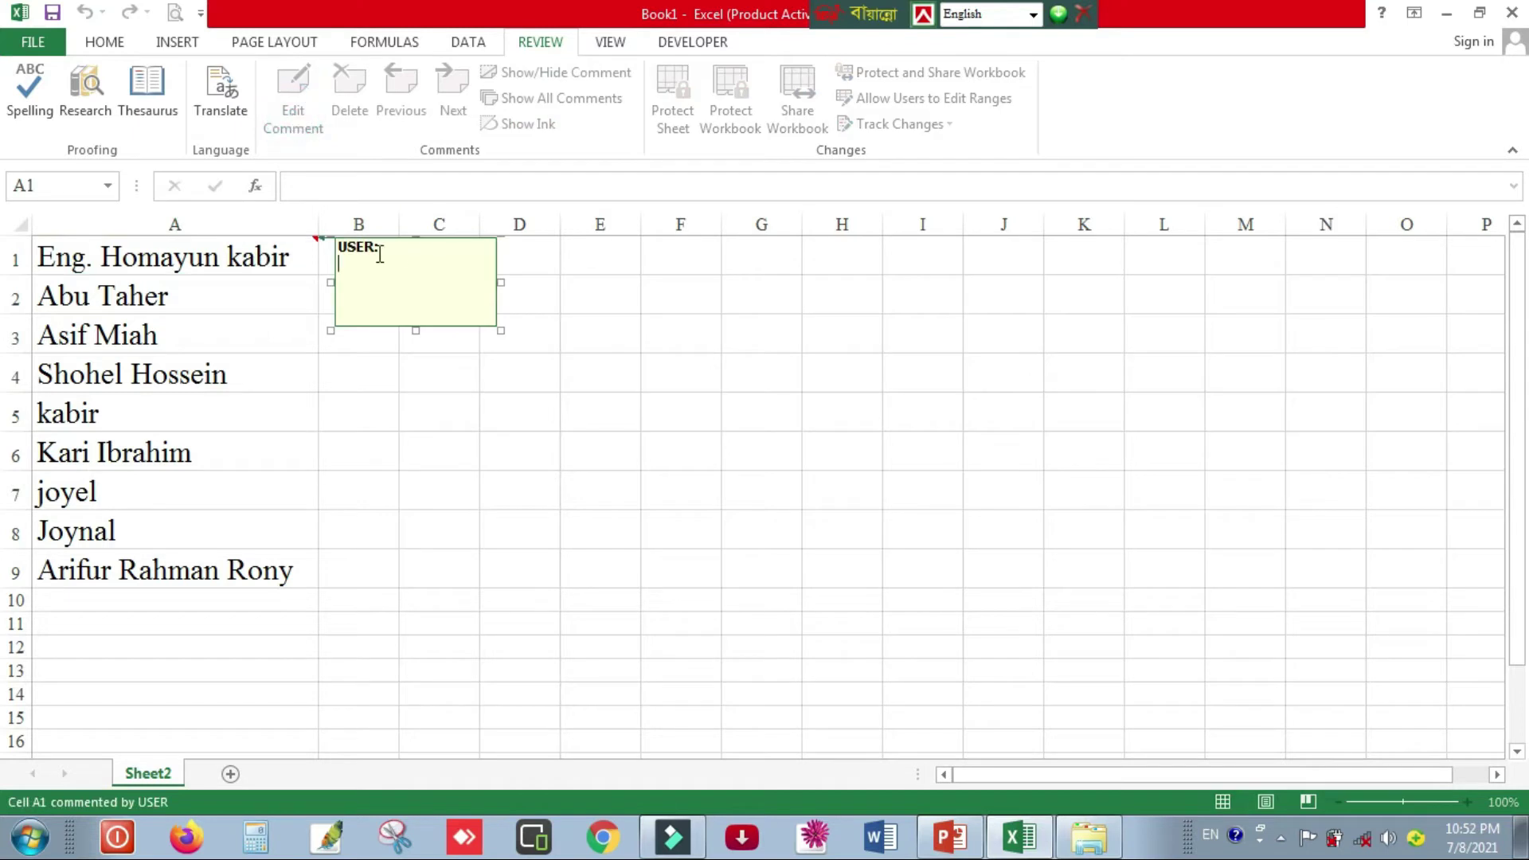
key("BackSpace")
key("BackSpace")
key("BackSpace")
key("BackSpace")
key("BackSpace")
- Open Fill Effects for the A1 comment from Format Comment's Colors and Lines fill colour
right_click(484, 329)
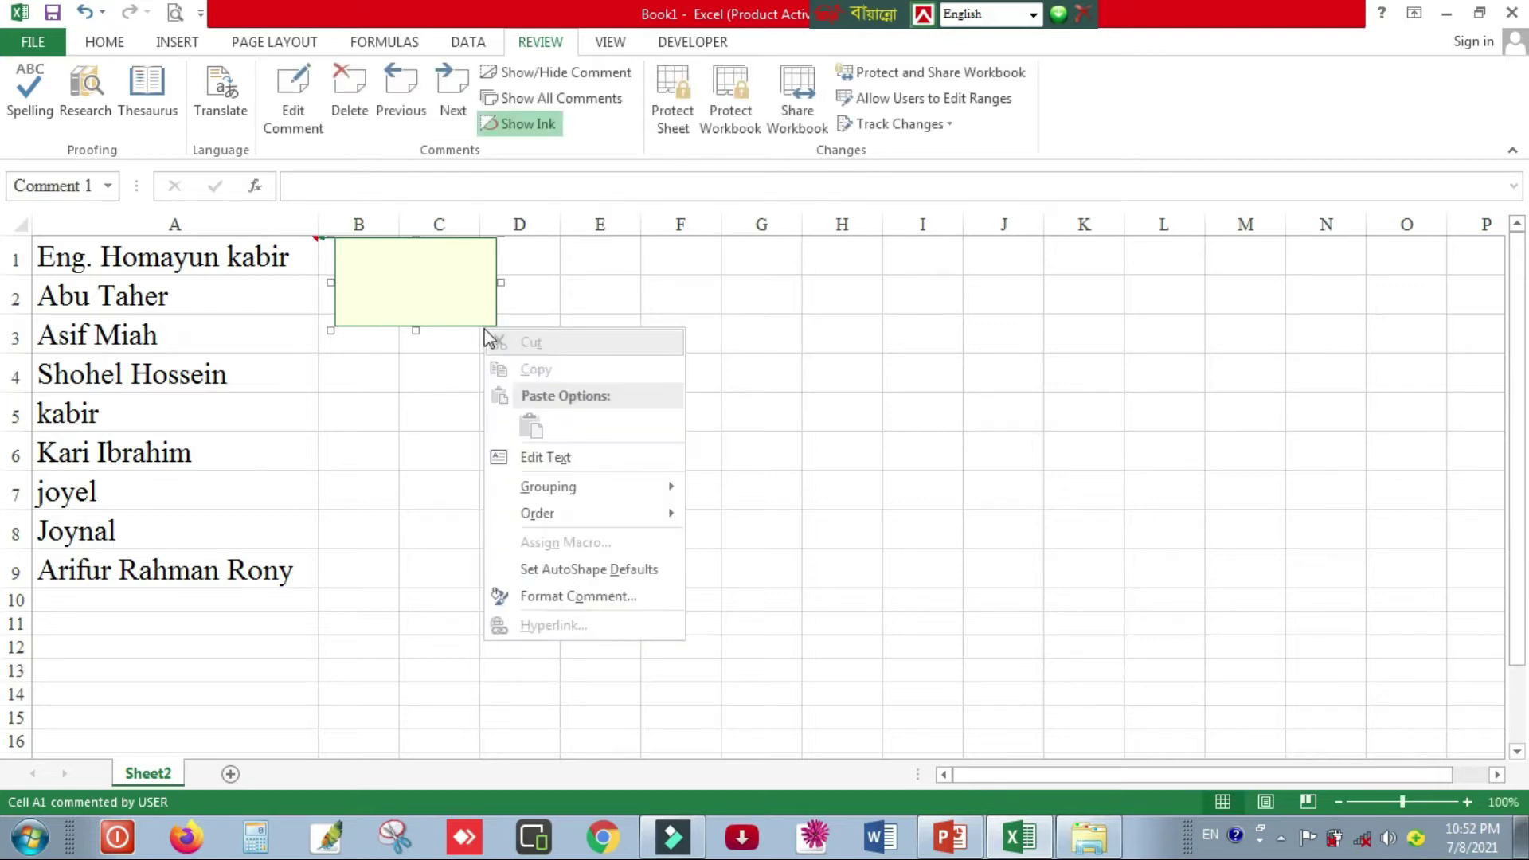
left_click(591, 601)
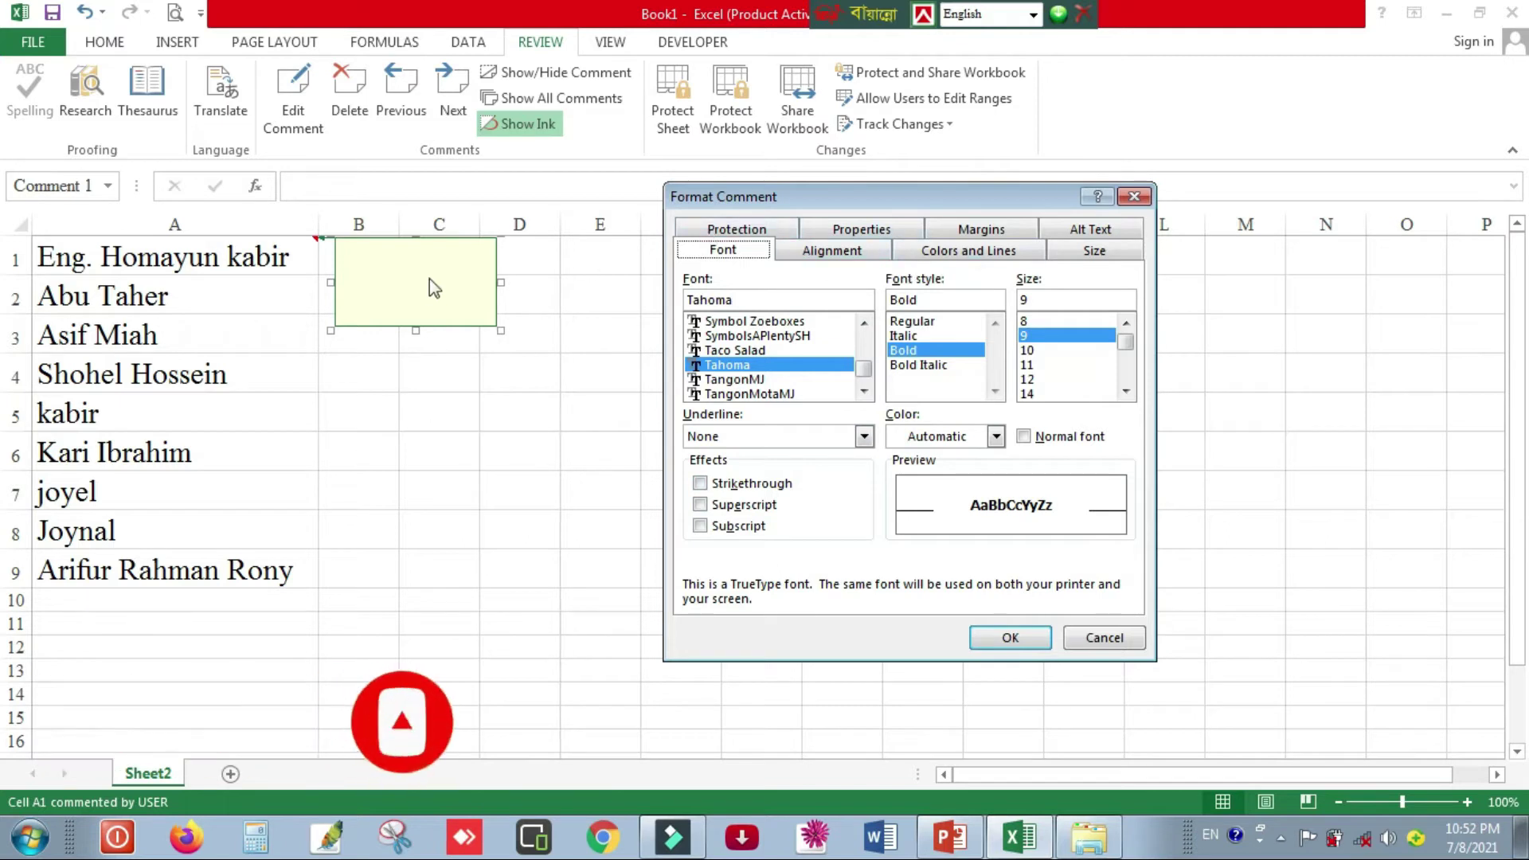
left_click(984, 253)
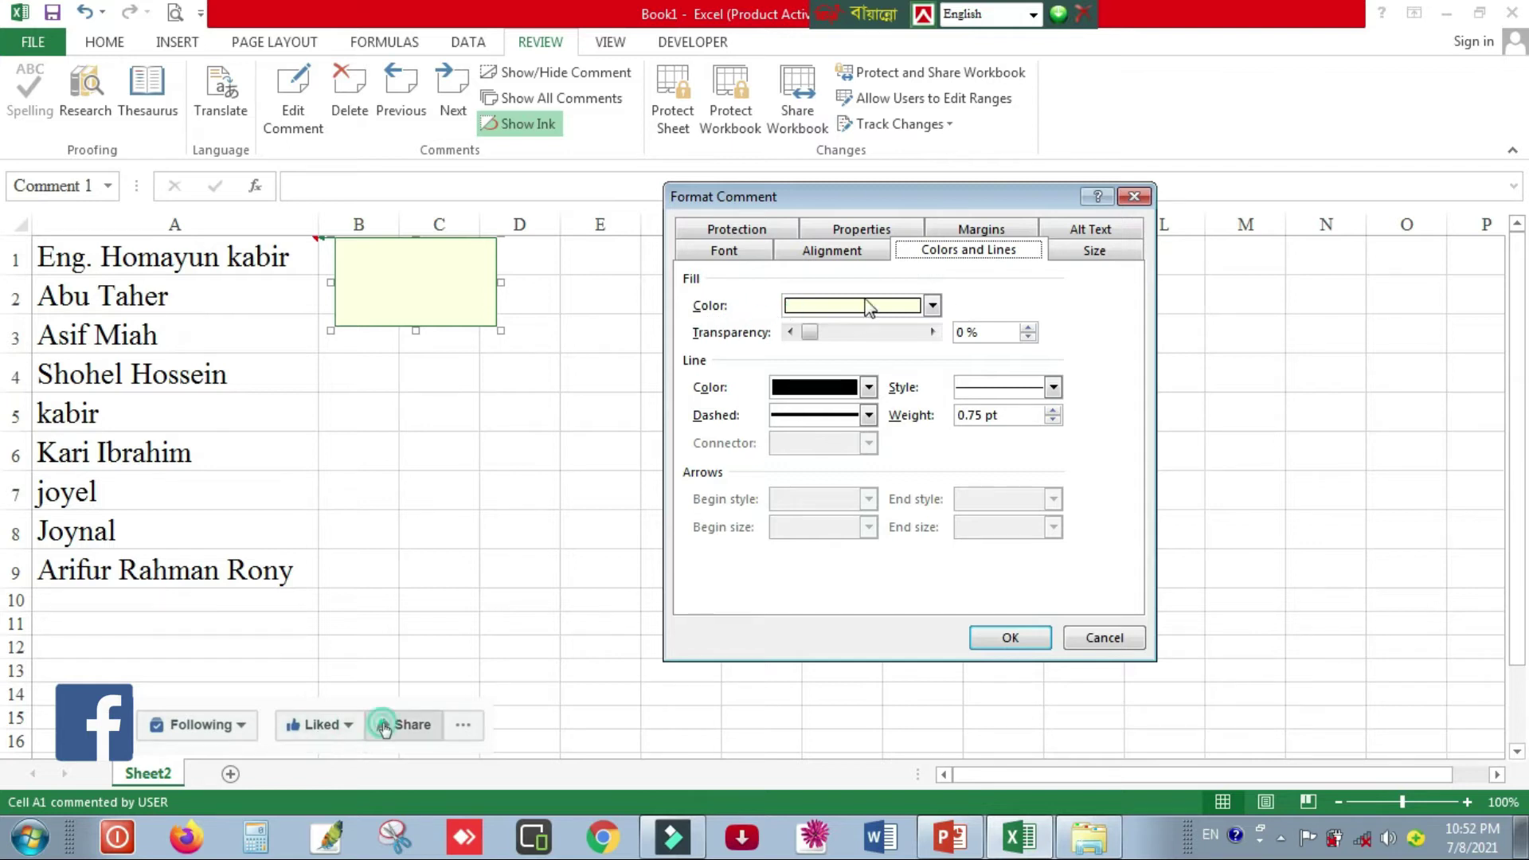
left_click(932, 307)
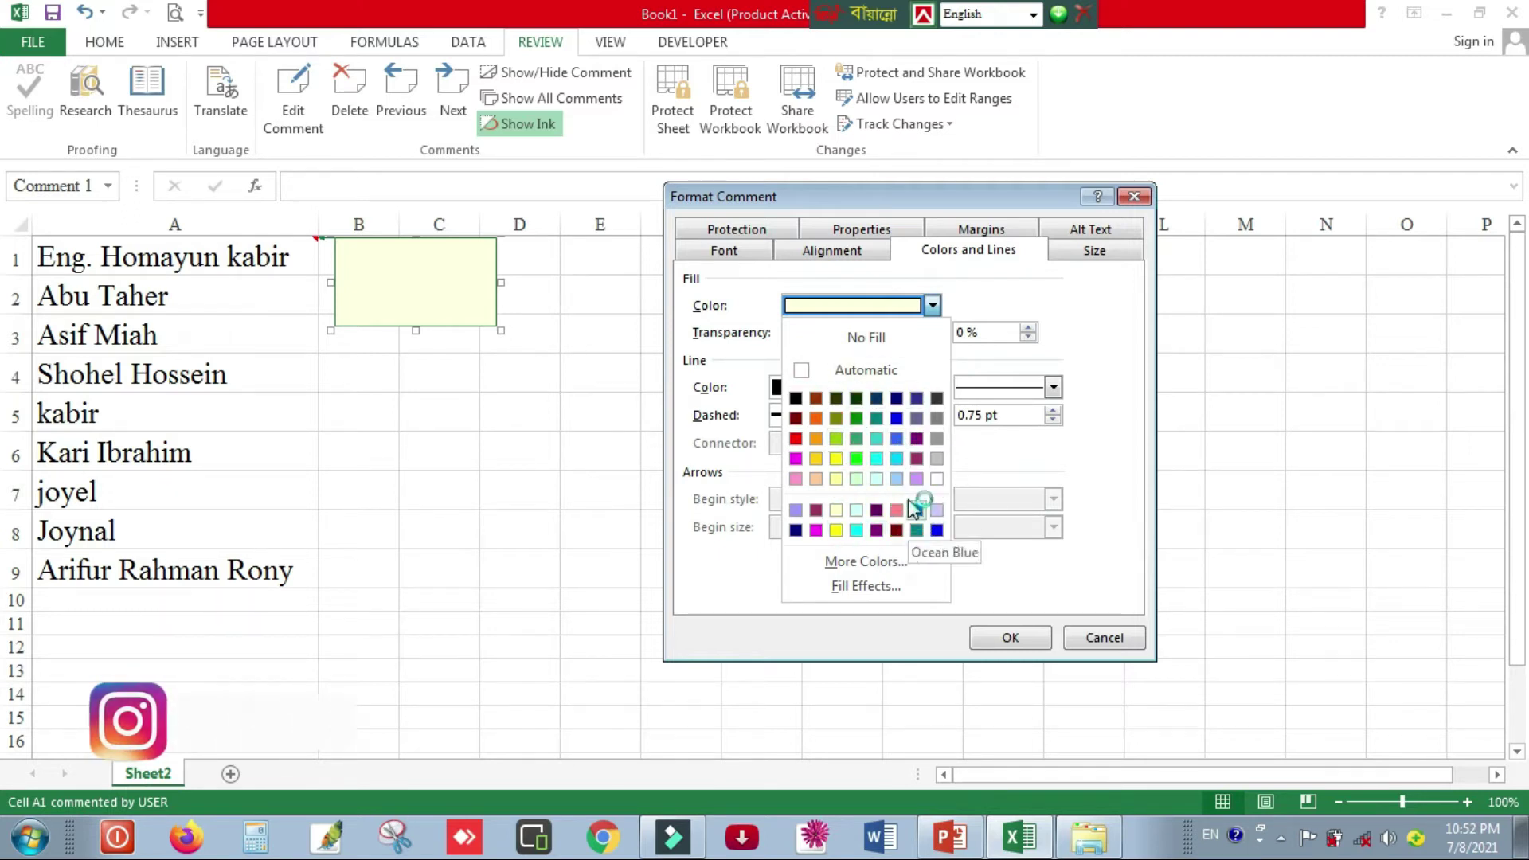
left_click(876, 590)
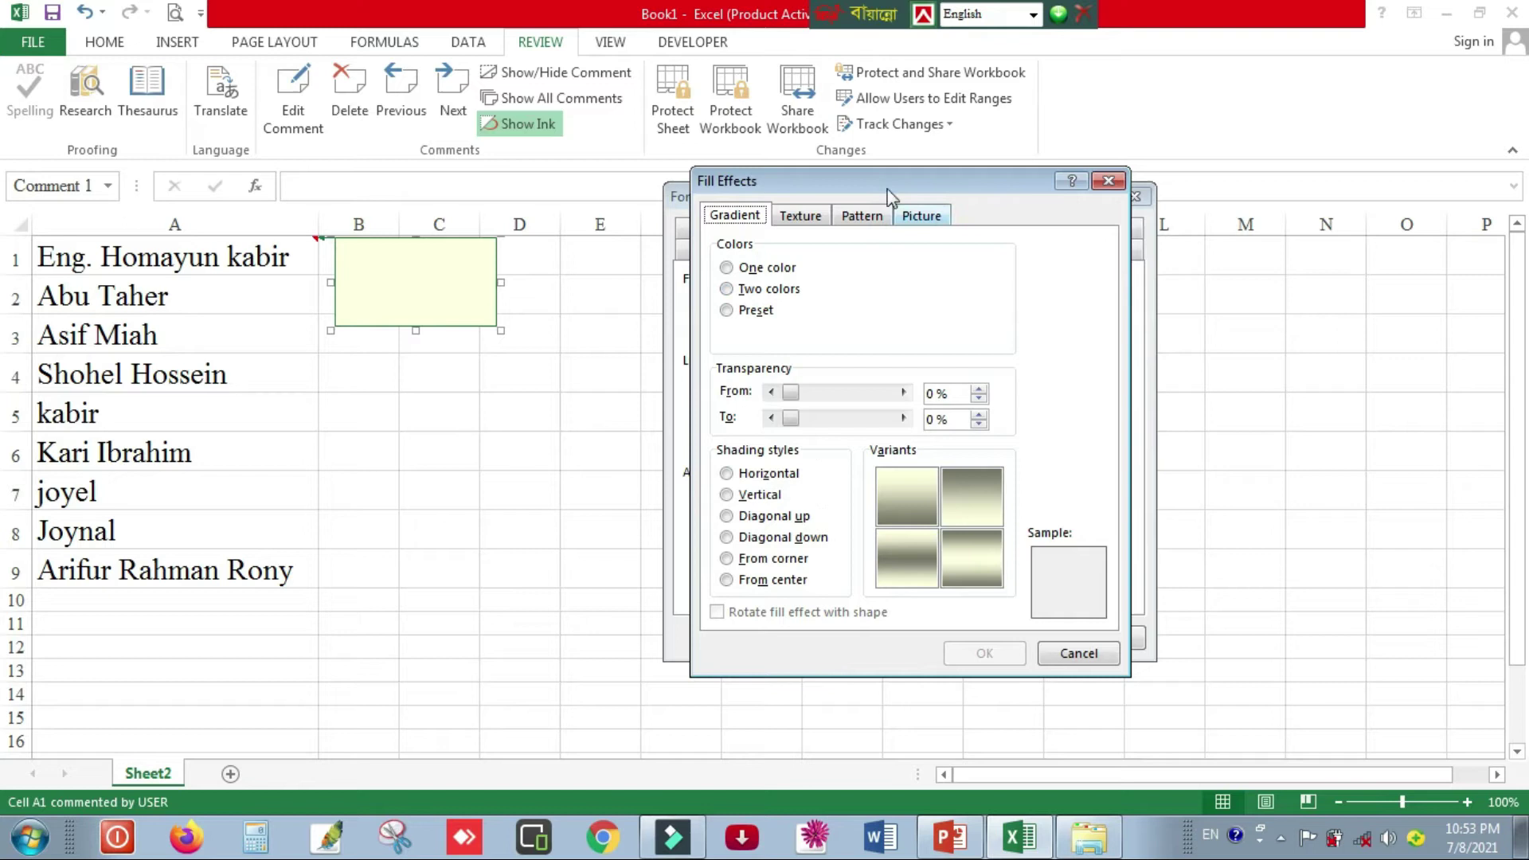
- Set local photo 39 as the comment's picture fill with Lock picture aspect ratio on
left_click(924, 217)
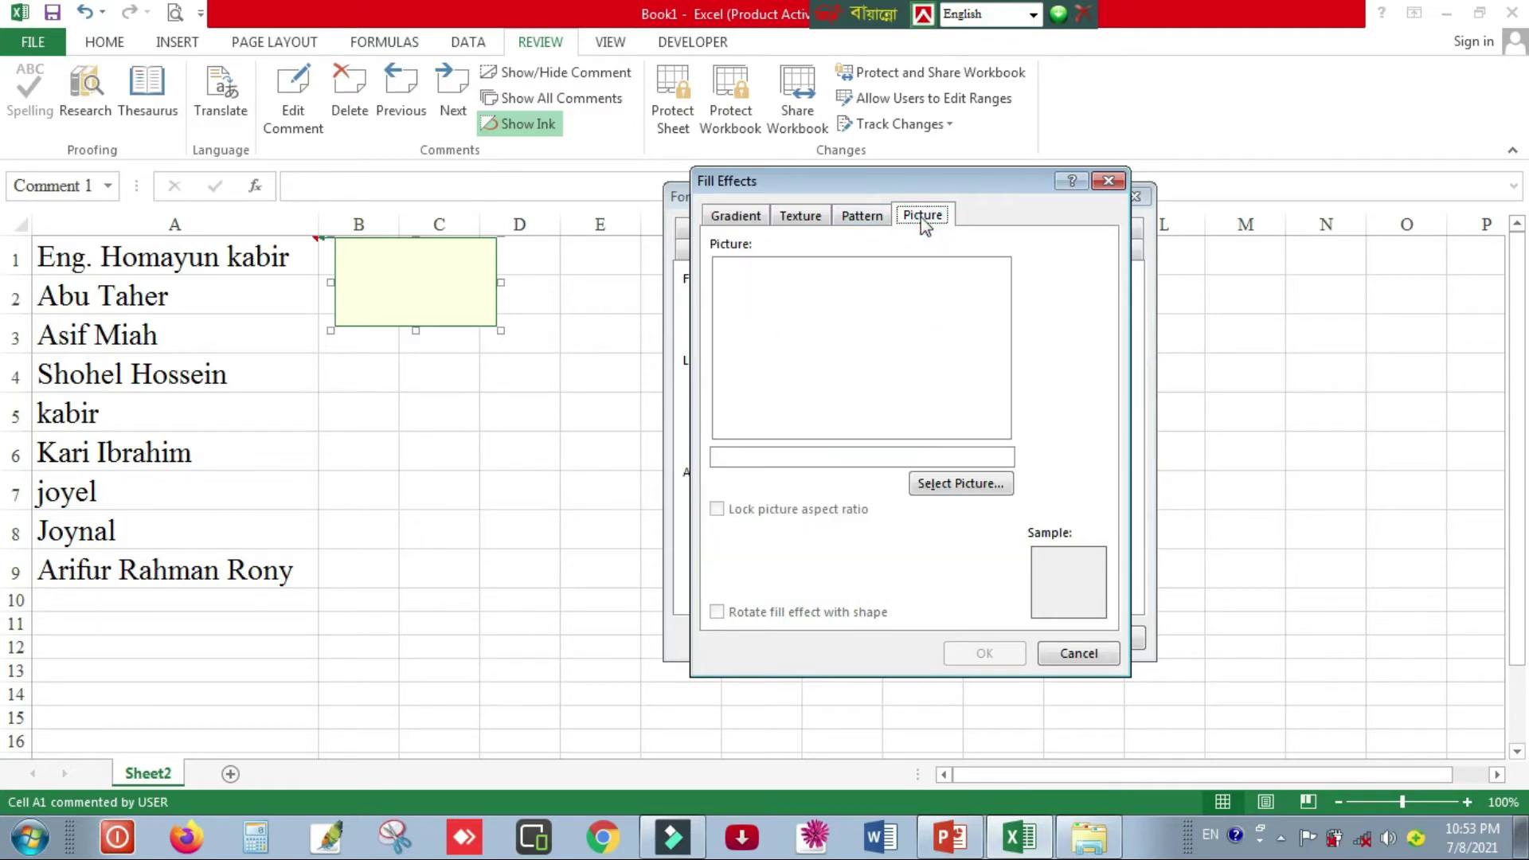
left_click(967, 487)
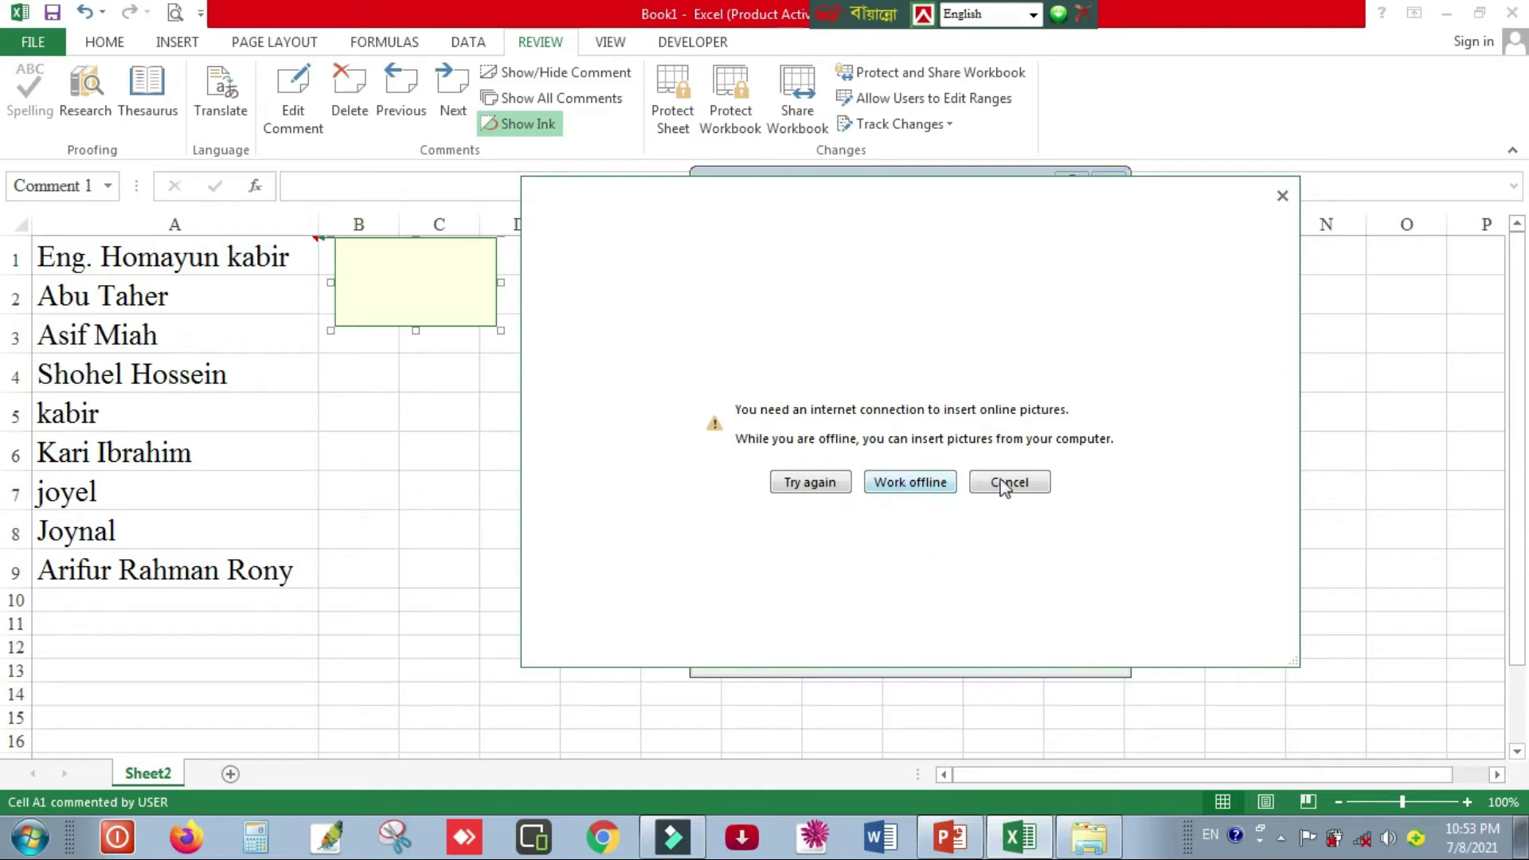
left_click(928, 487)
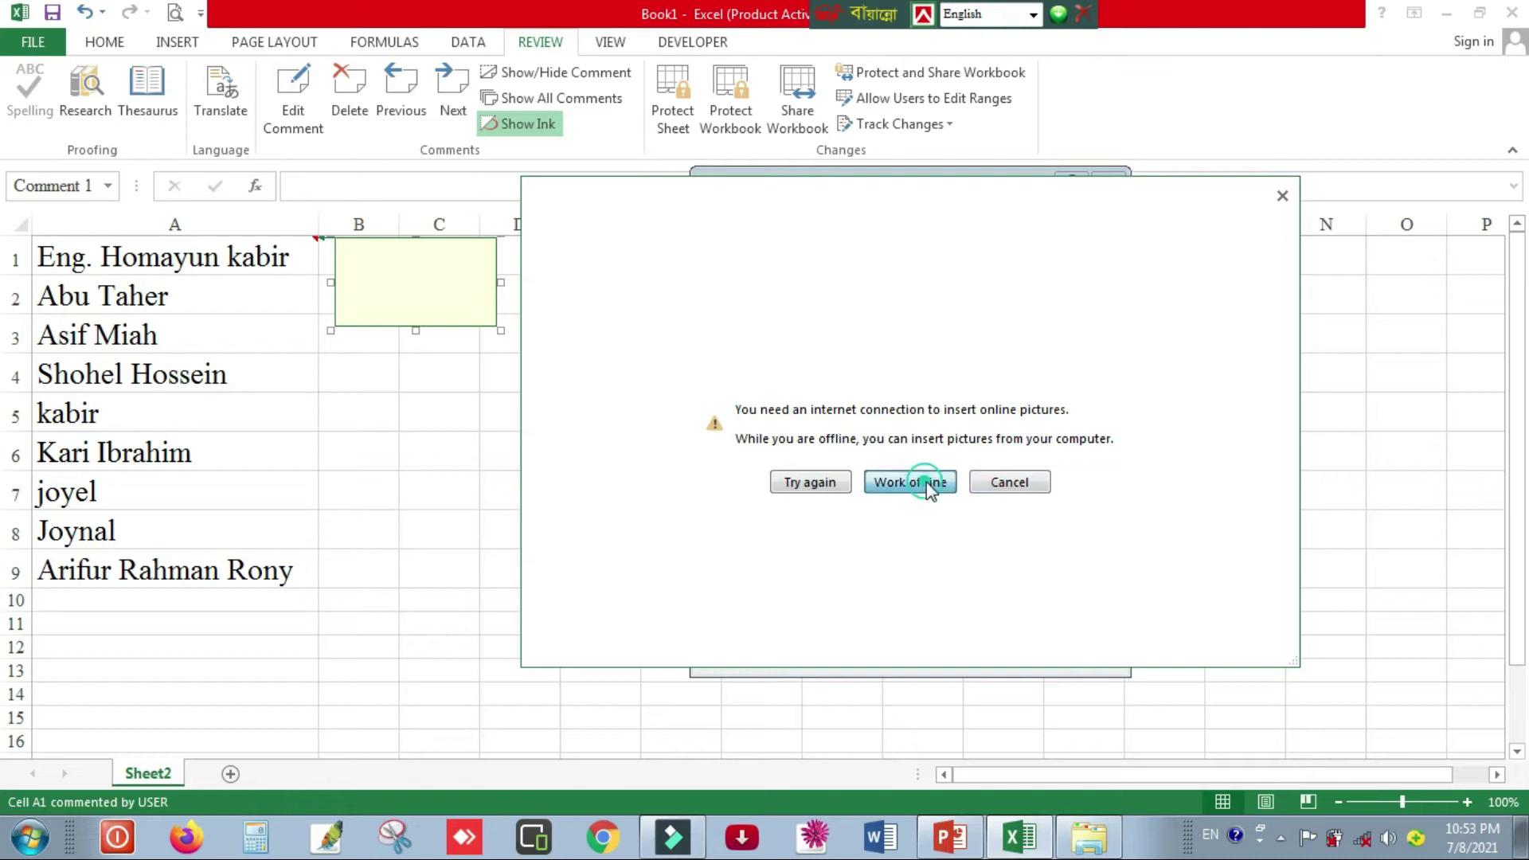
left_click_drag(1106, 211, 895, 210)
left_click(1148, 362)
scroll(950, 547, "down", 10)
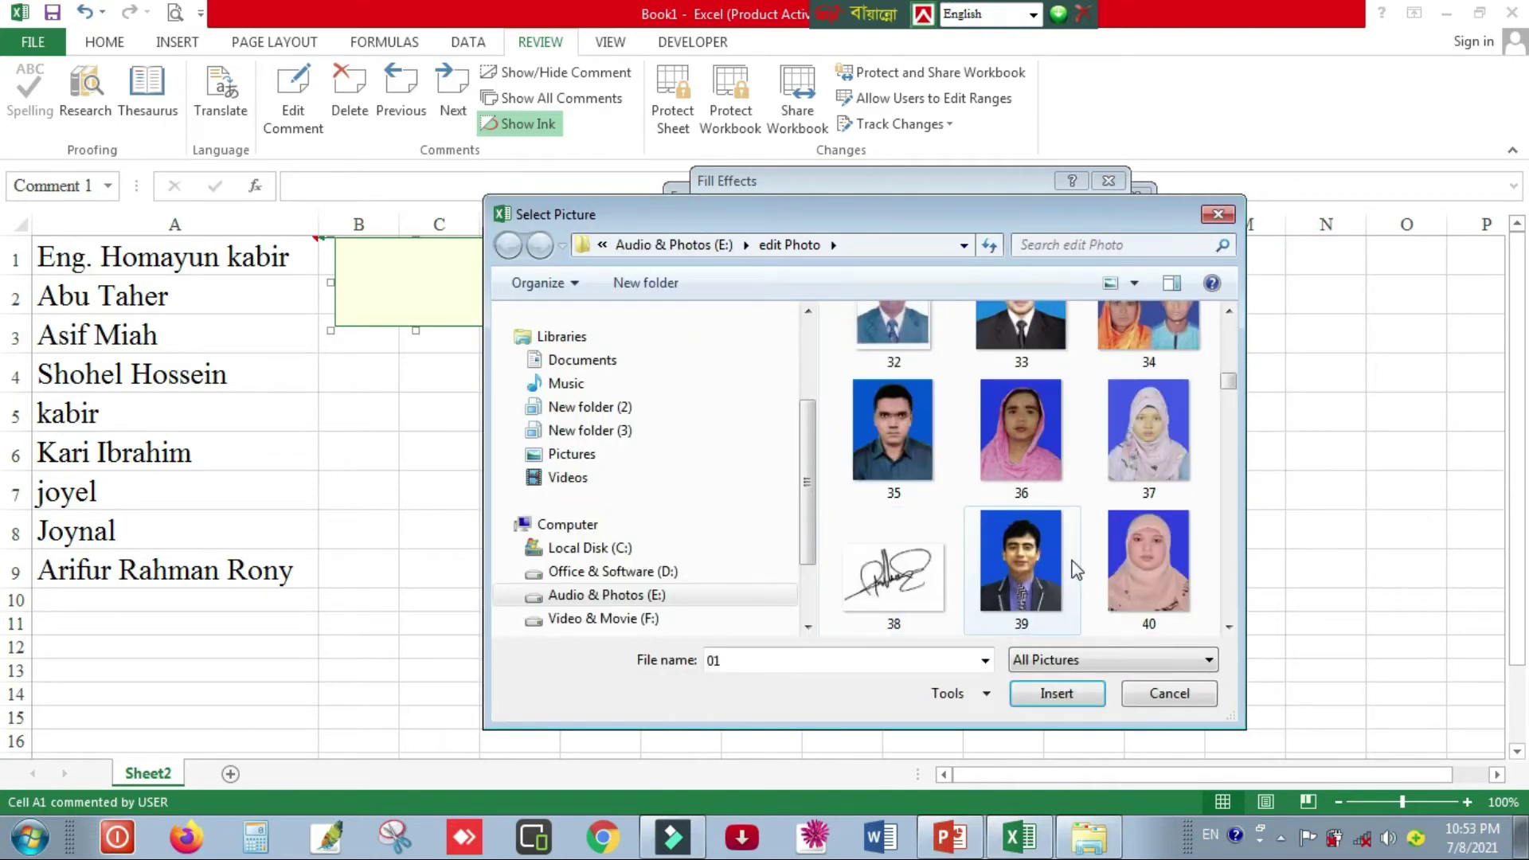
left_click(1043, 575)
left_click(1057, 694)
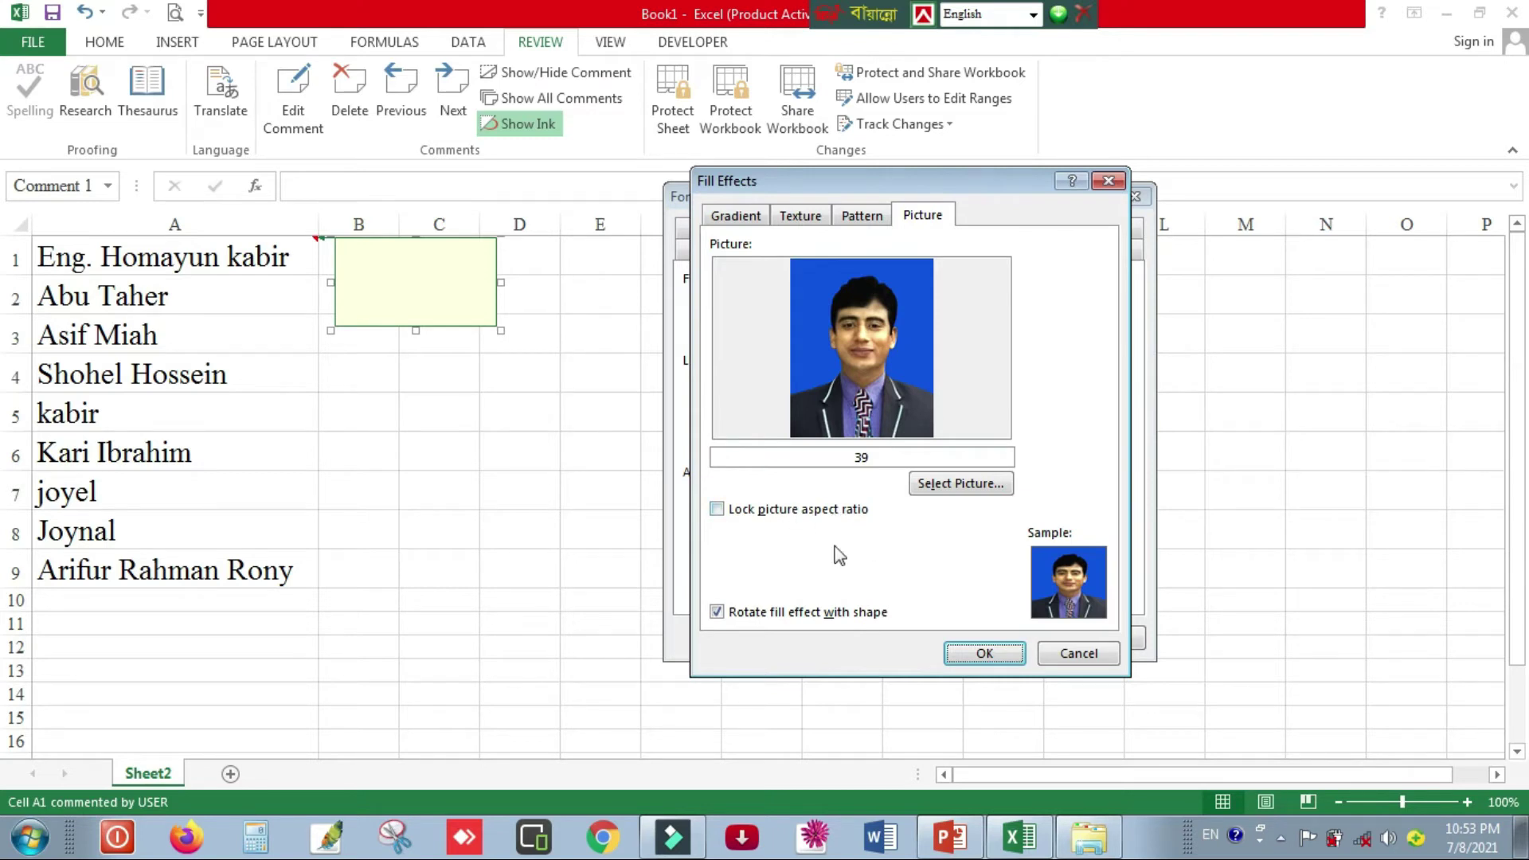
left_click(719, 510)
left_click(999, 660)
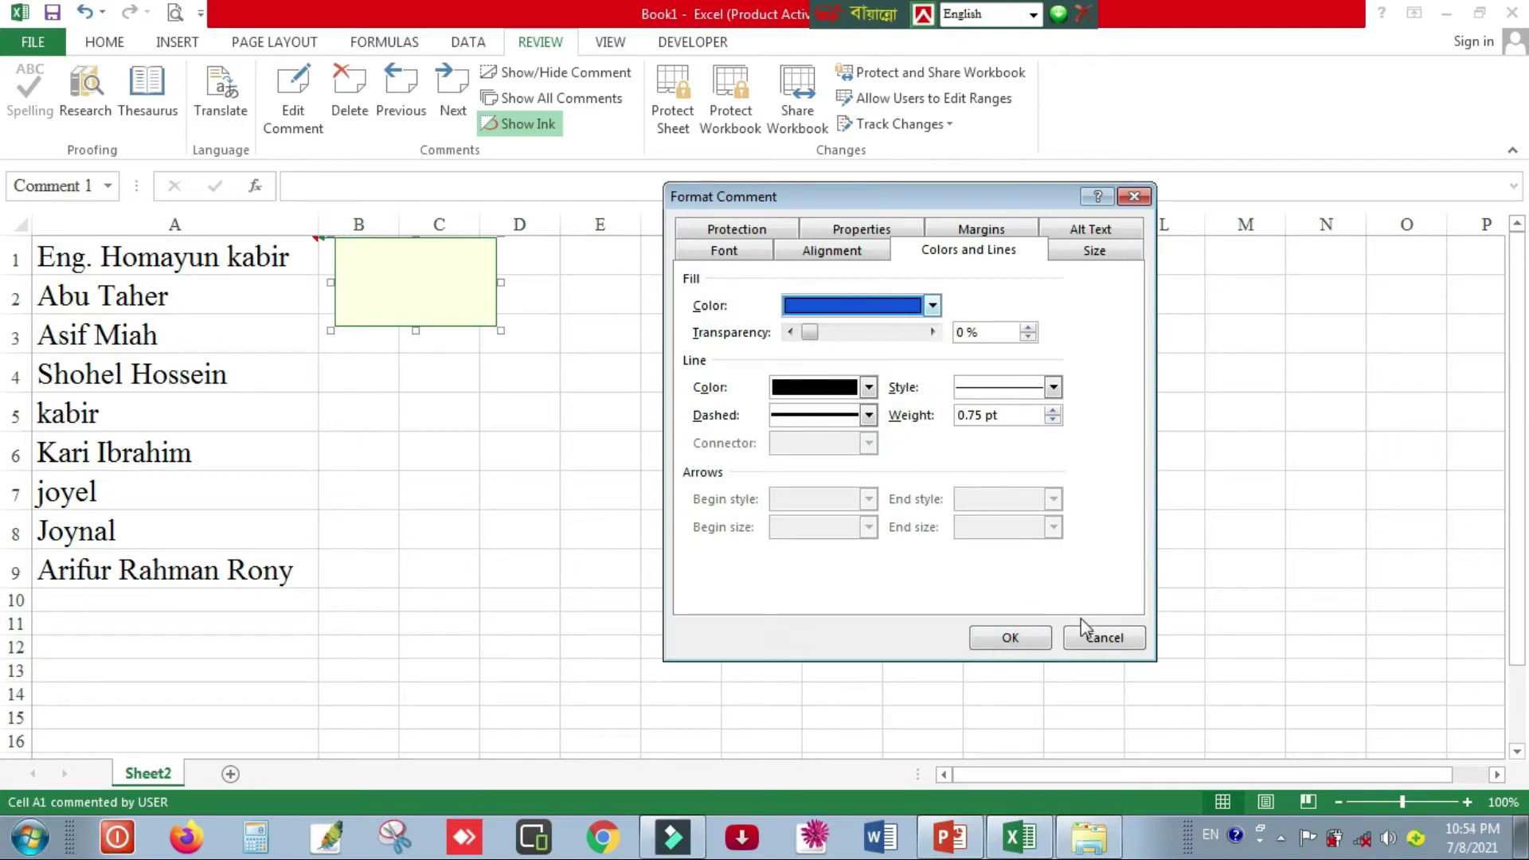
- Apply the photo fill and resize the A1 comment to a small portrait box, then hide it
left_click(1009, 638)
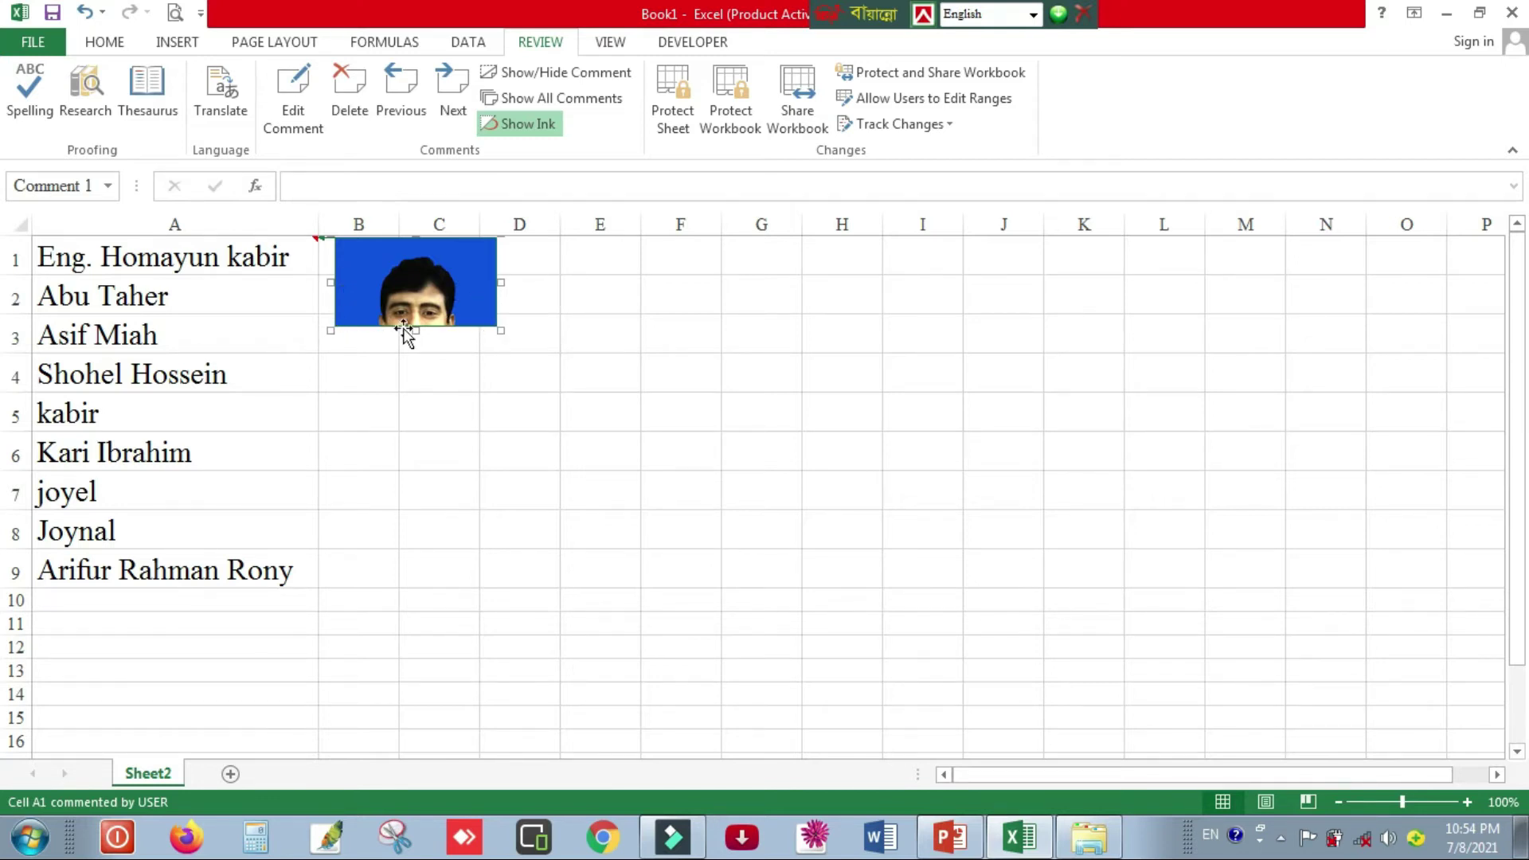
left_click_drag(415, 330, 416, 420)
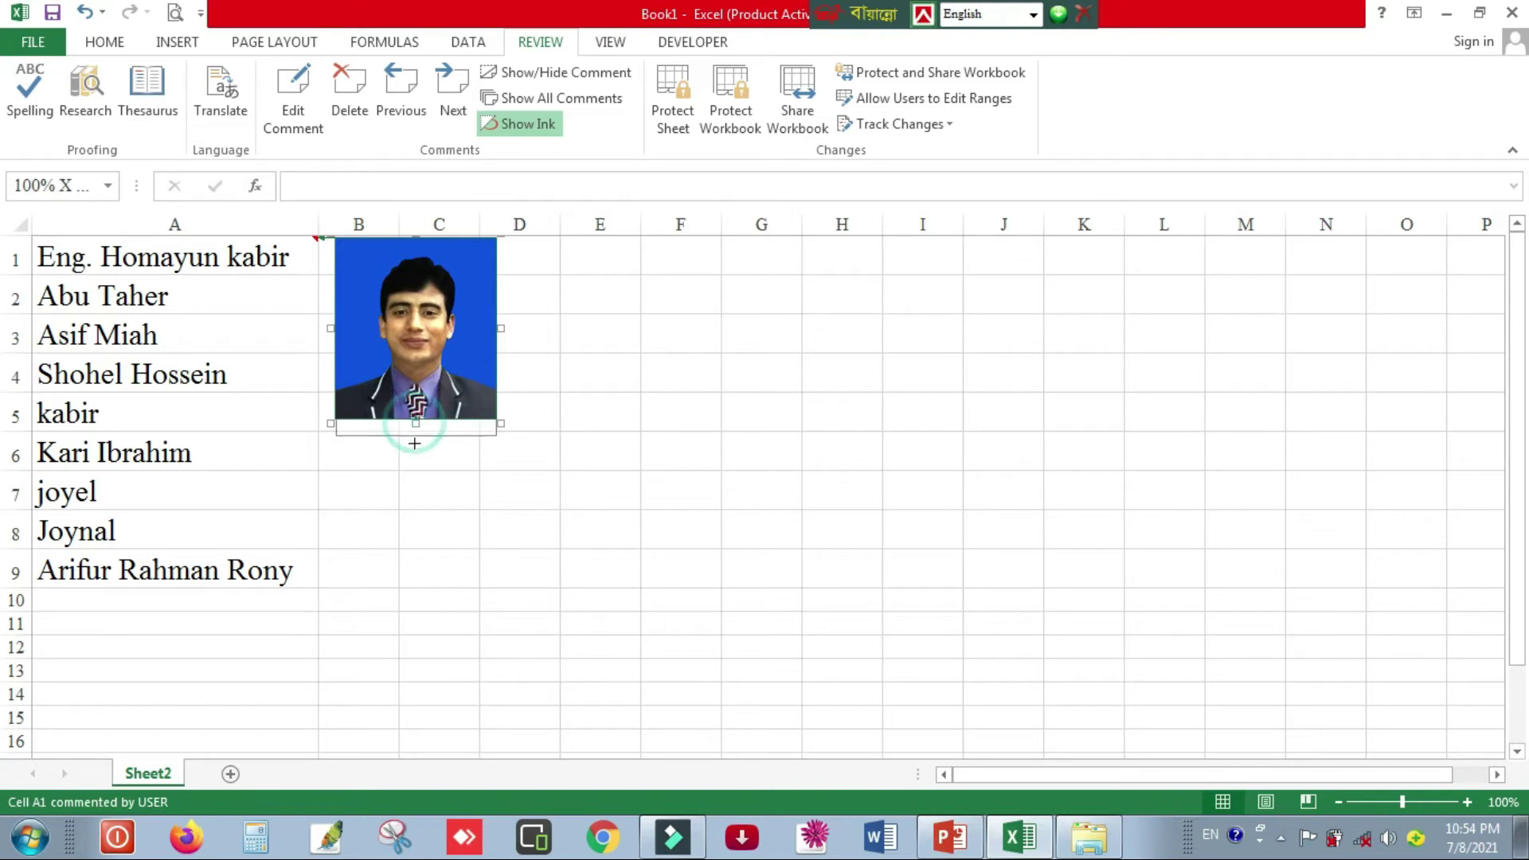
left_click_drag(414, 443, 416, 447)
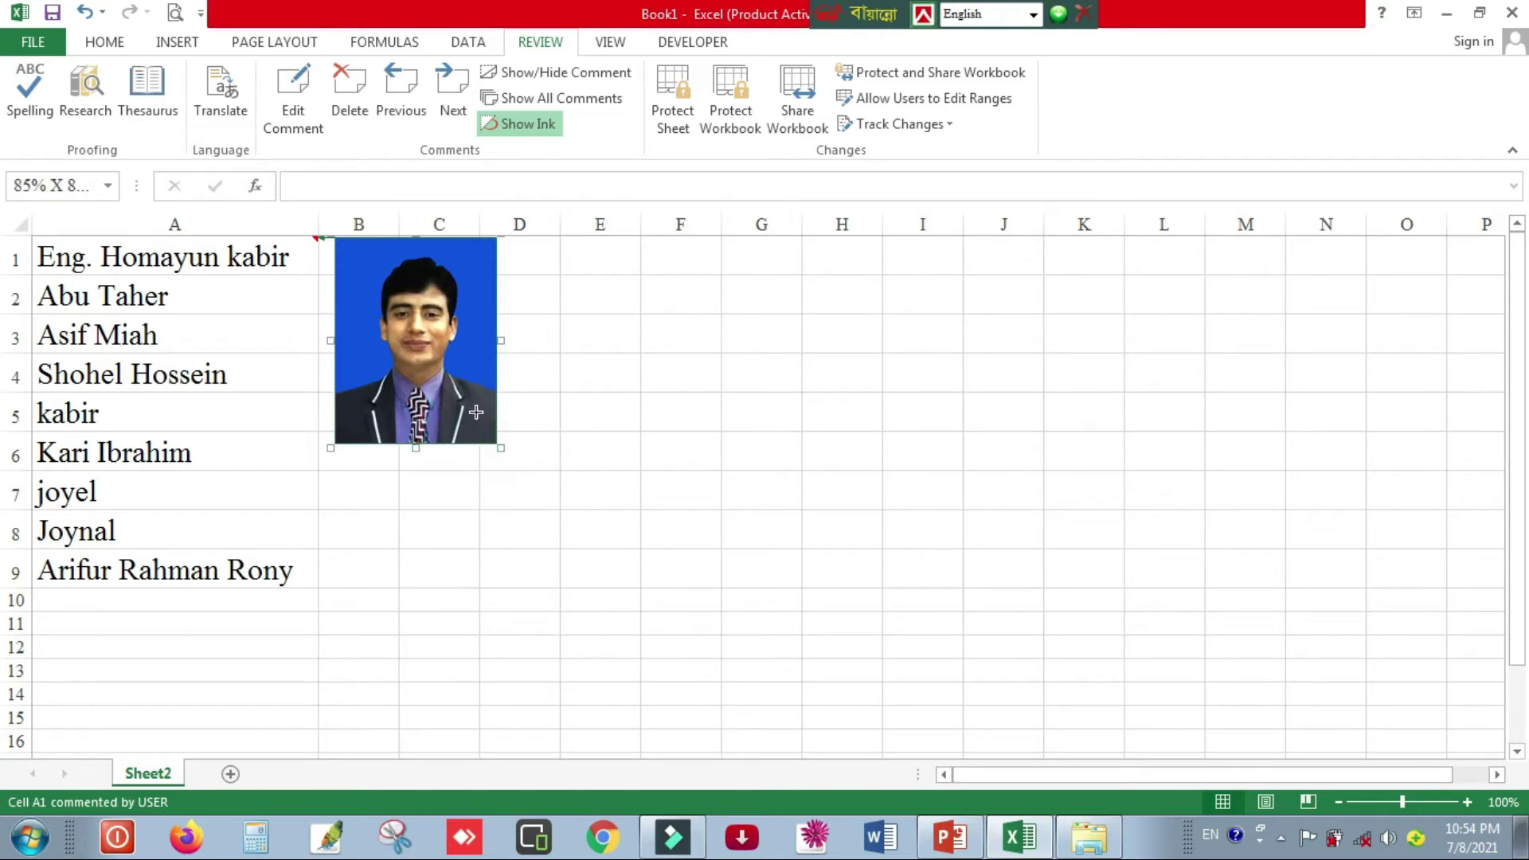
left_click_drag(468, 401, 423, 350)
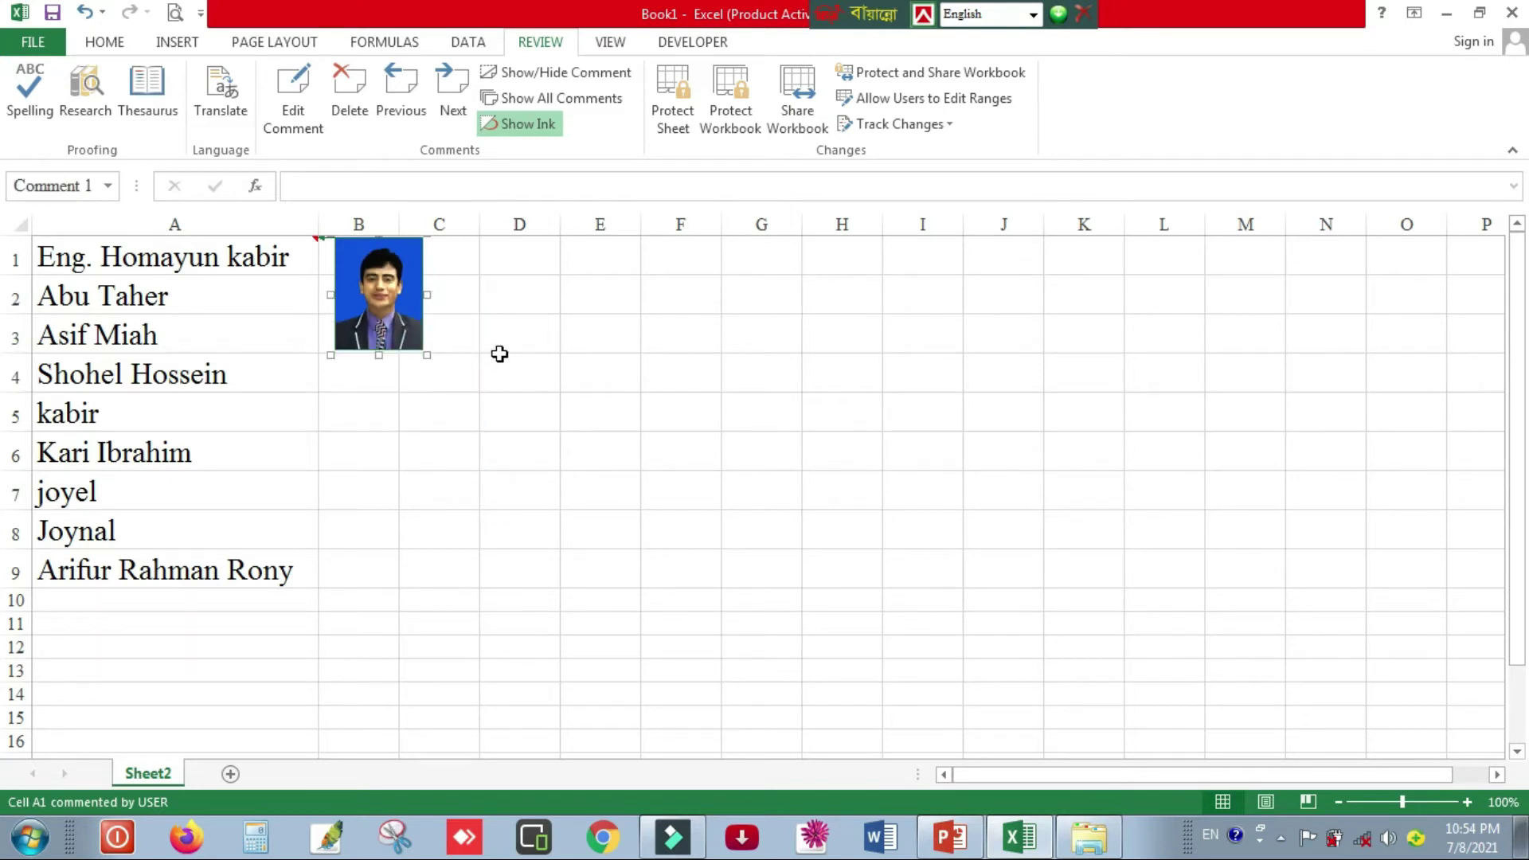
left_click(500, 354)
mouse_move(244, 255)
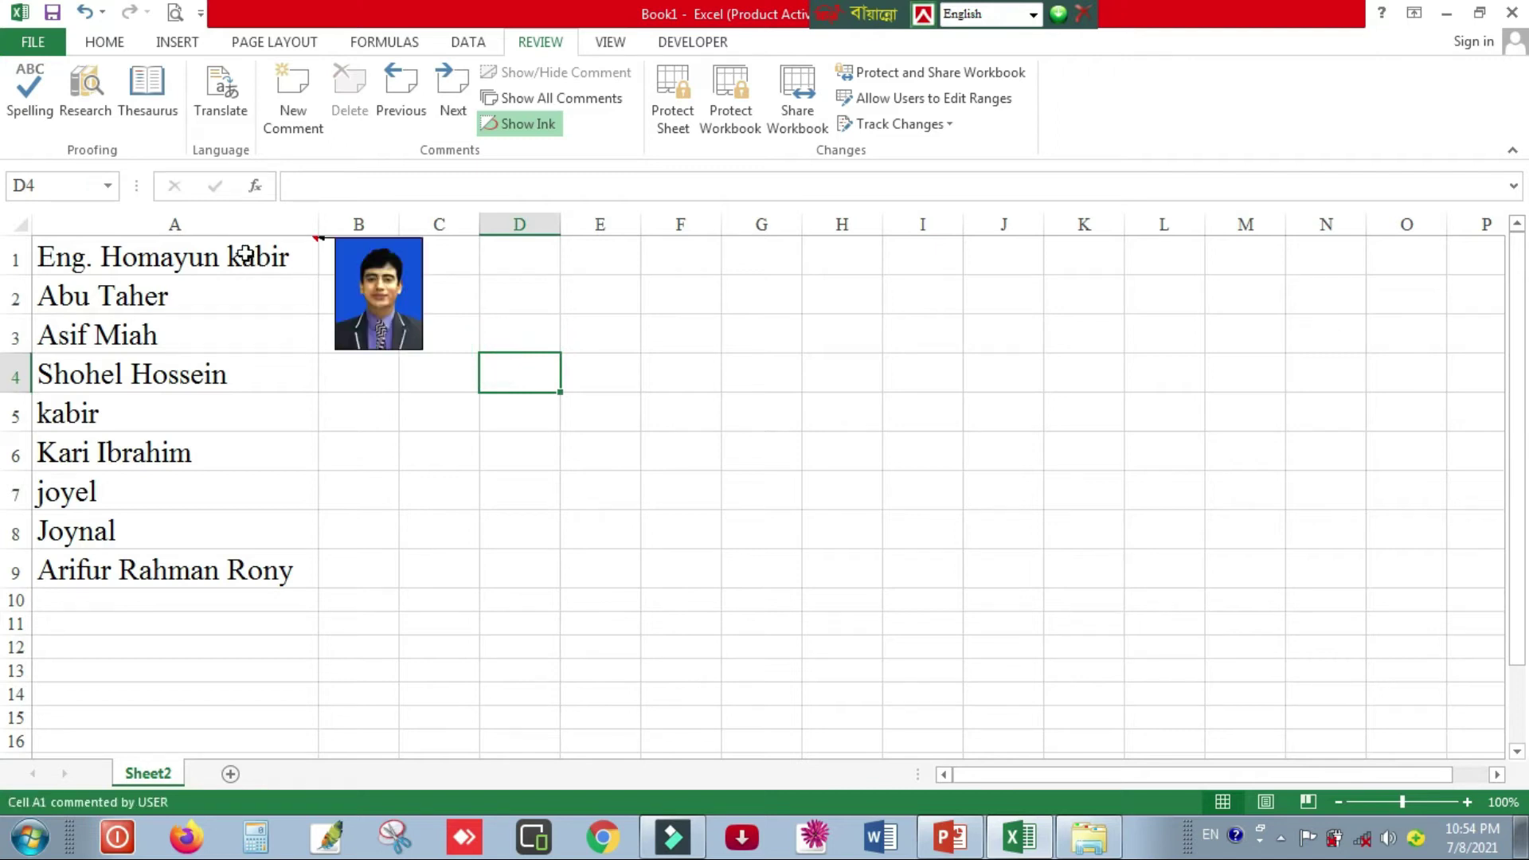
- Add a new comment to A2 and open its Fill Effects settings
left_click(737, 360)
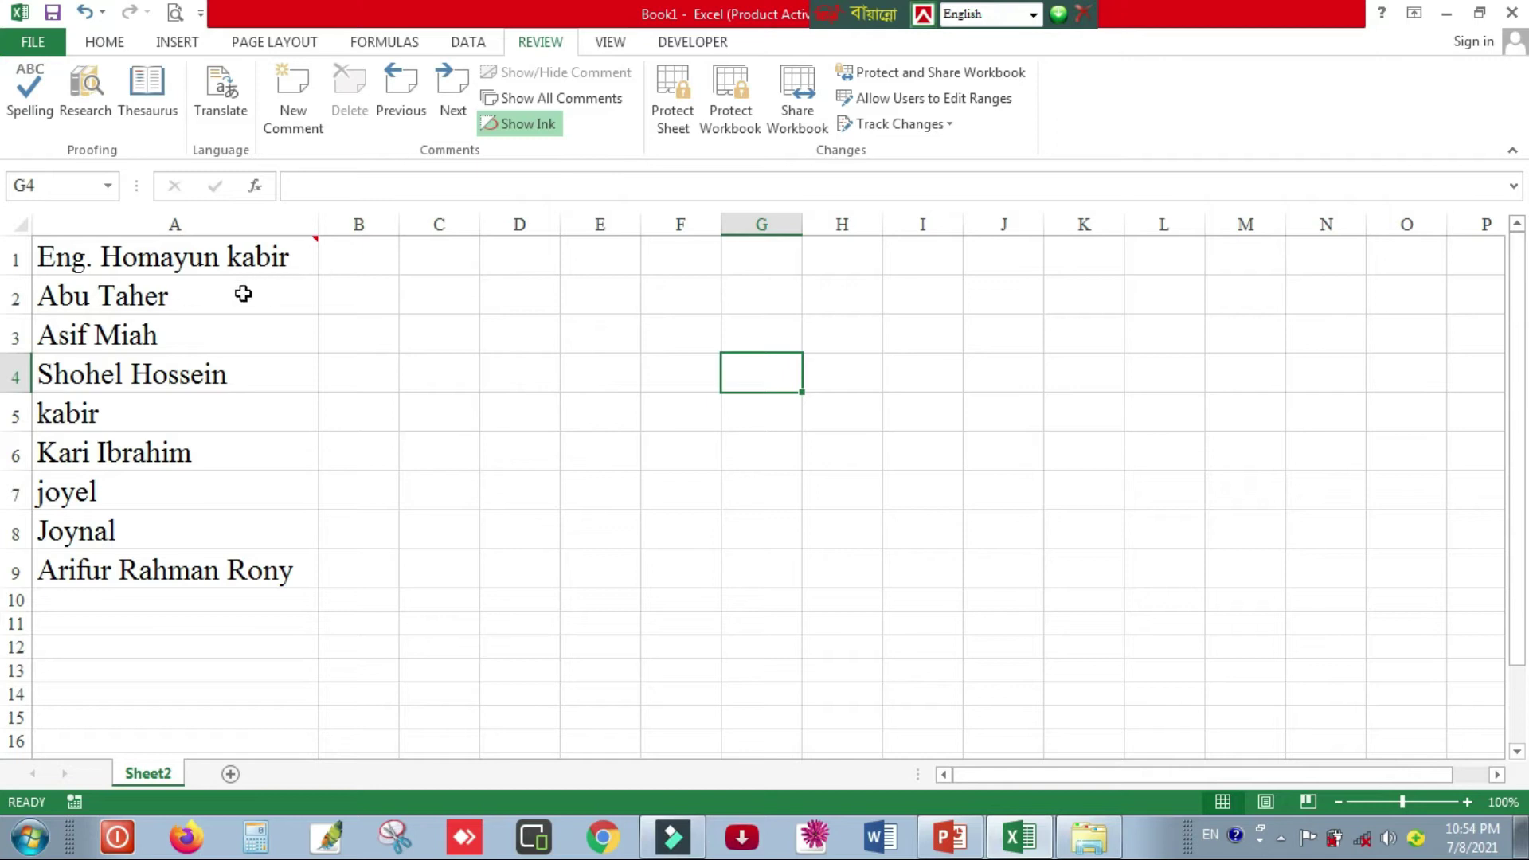
left_click(209, 297)
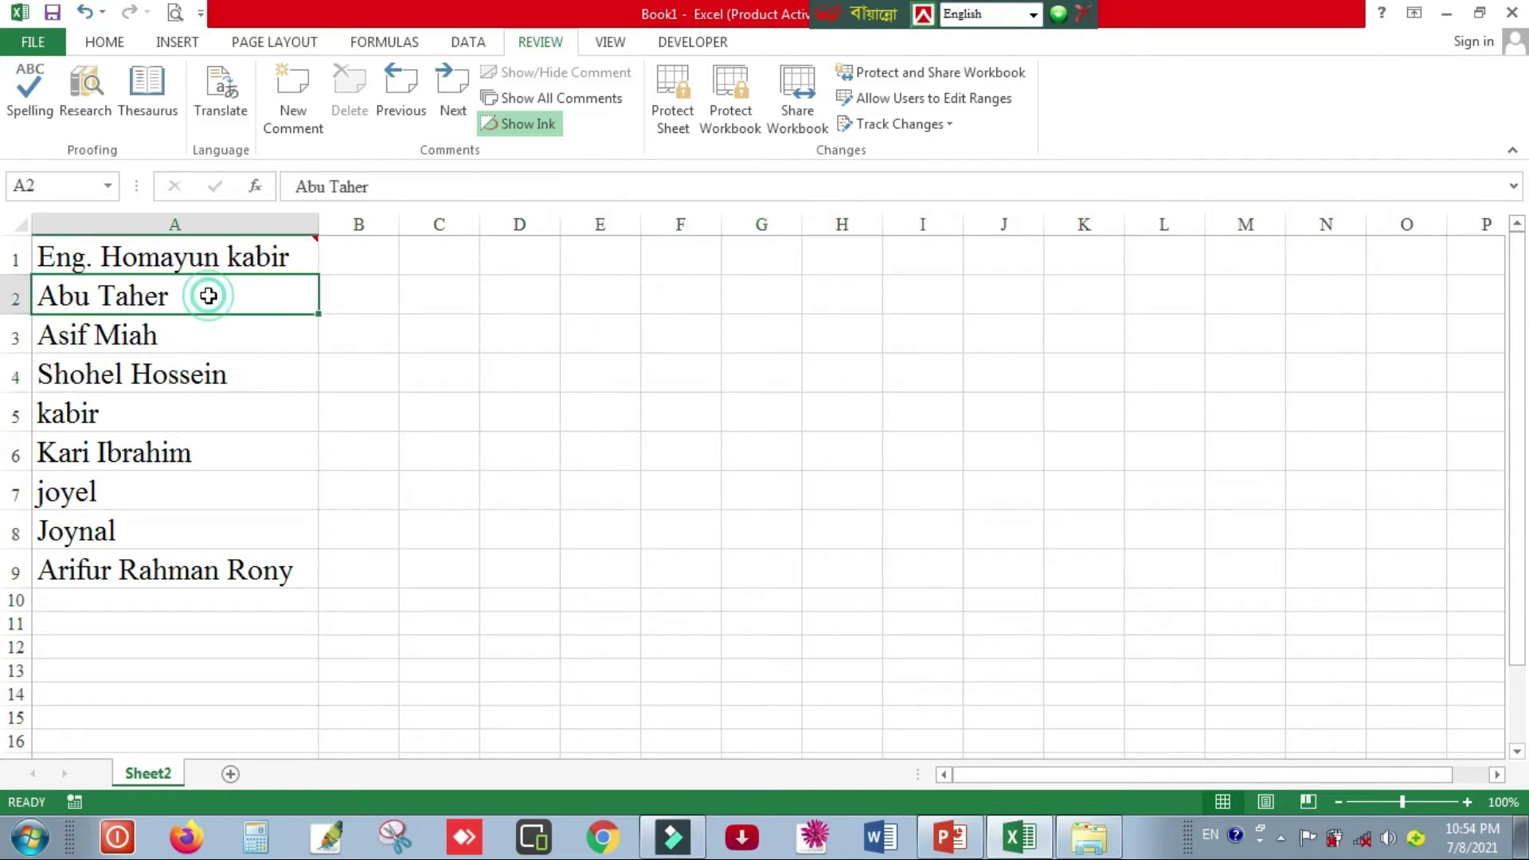
left_click(293, 104)
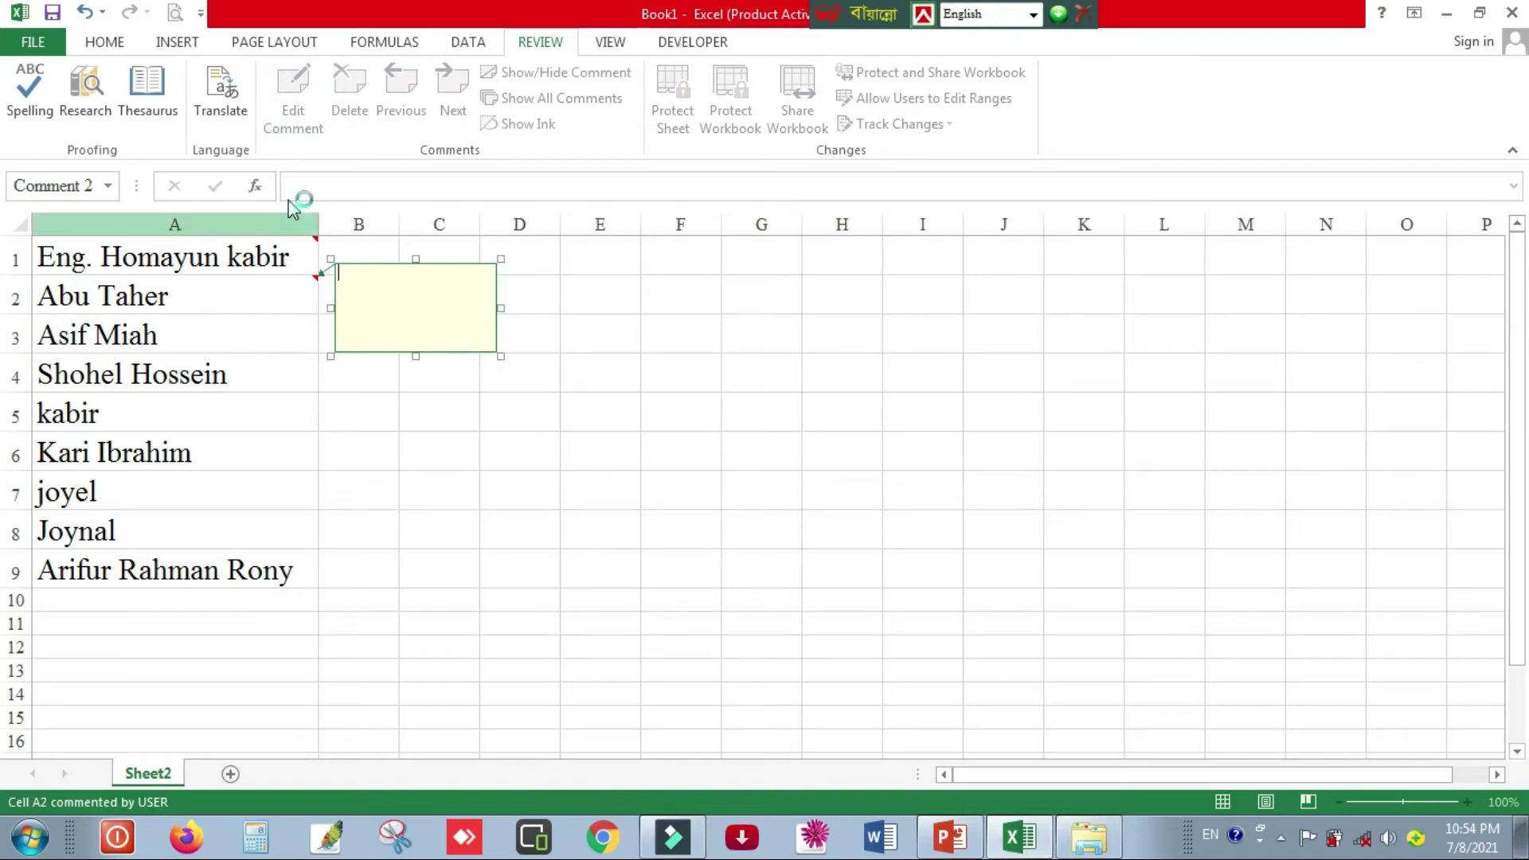
right_click(449, 351)
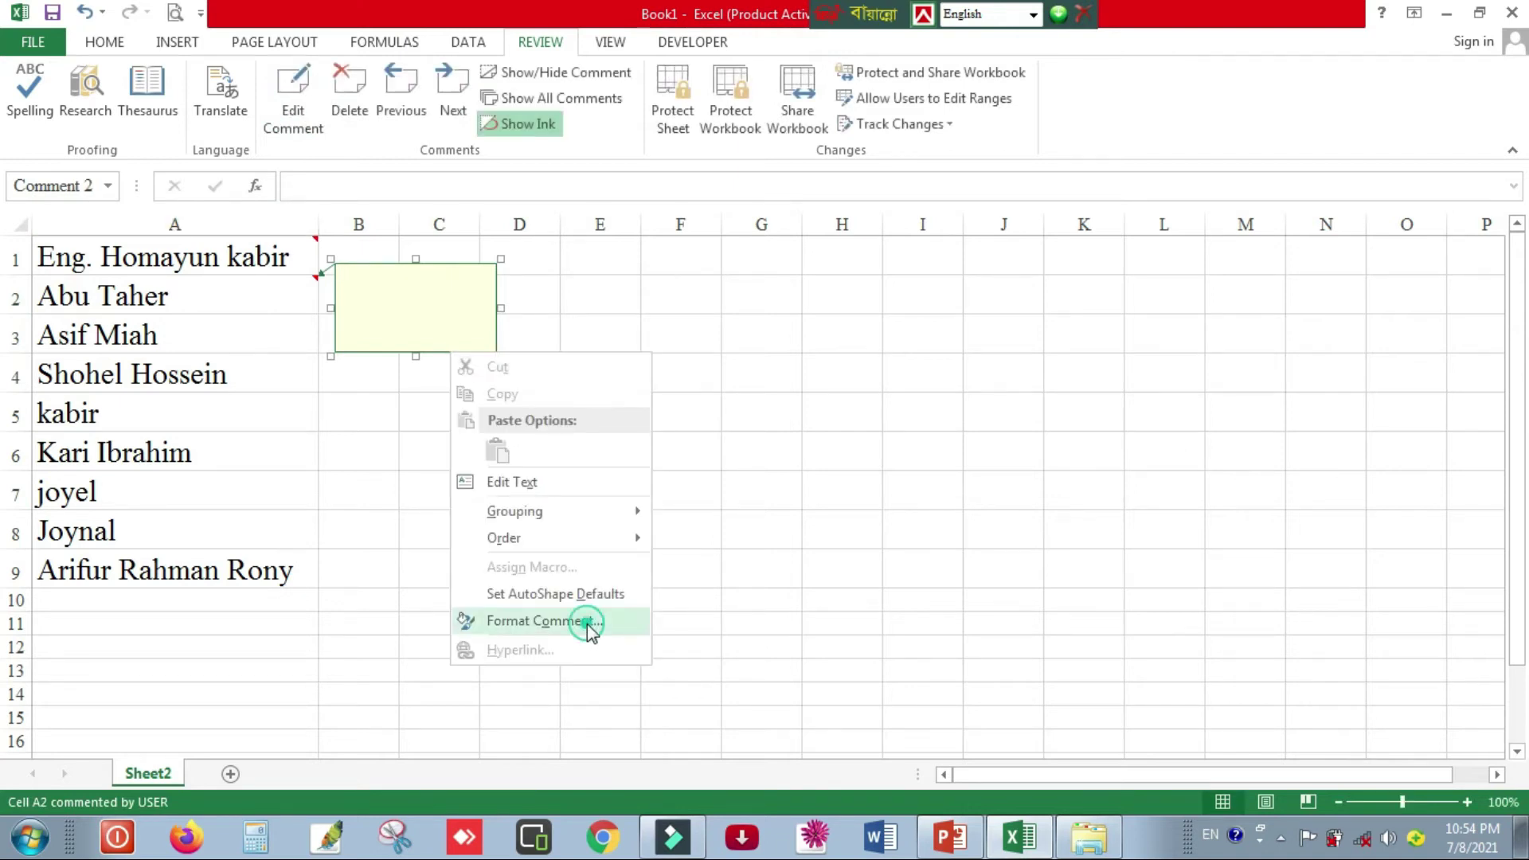
left_click(590, 621)
left_click(932, 305)
left_click(893, 587)
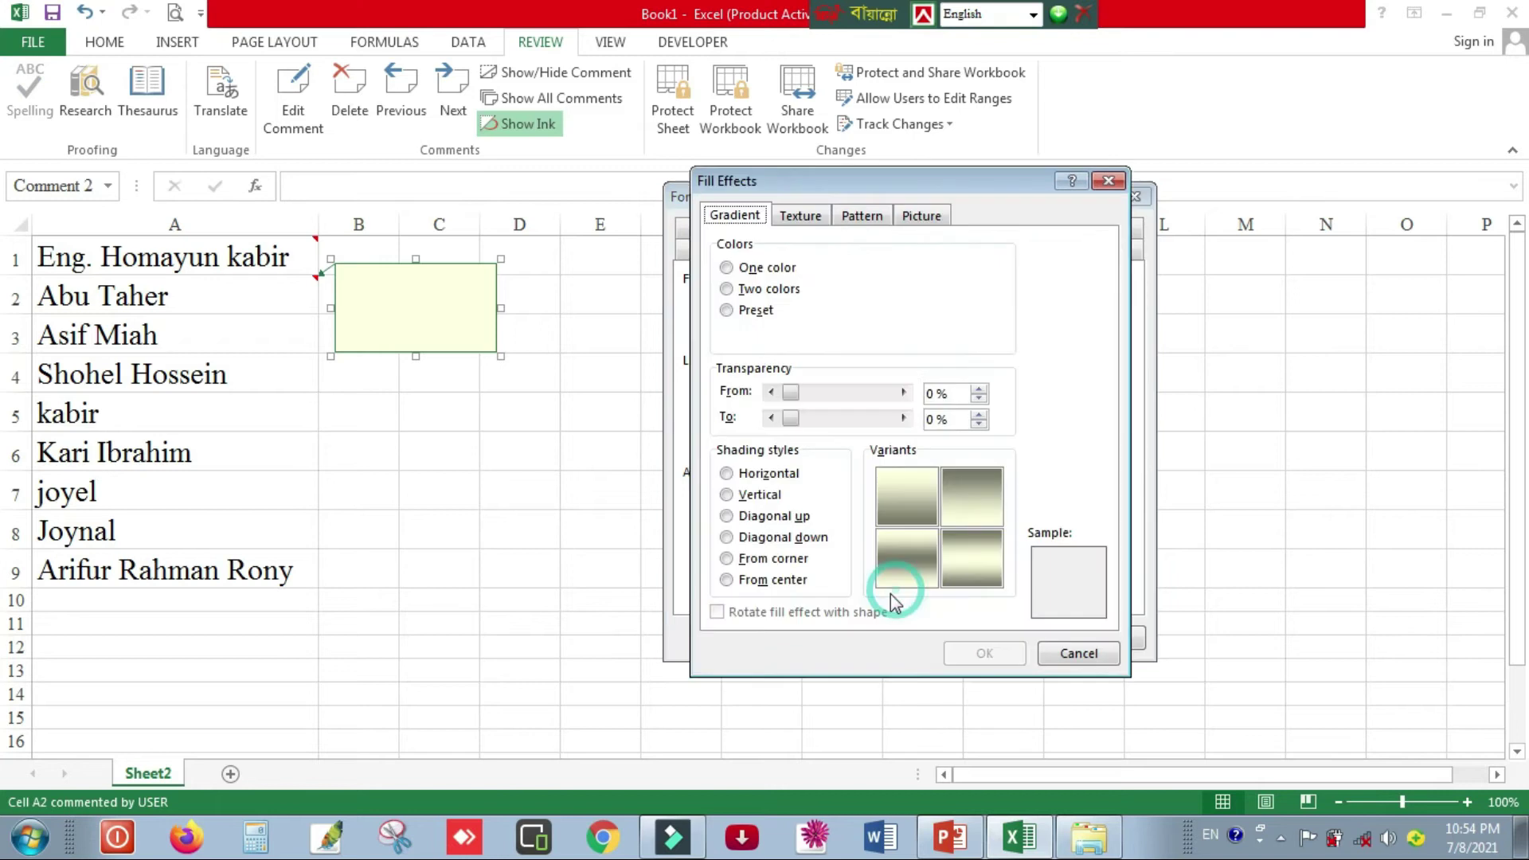
- Fill the A2 comment with local photo 22
left_click(921, 215)
left_click(958, 481)
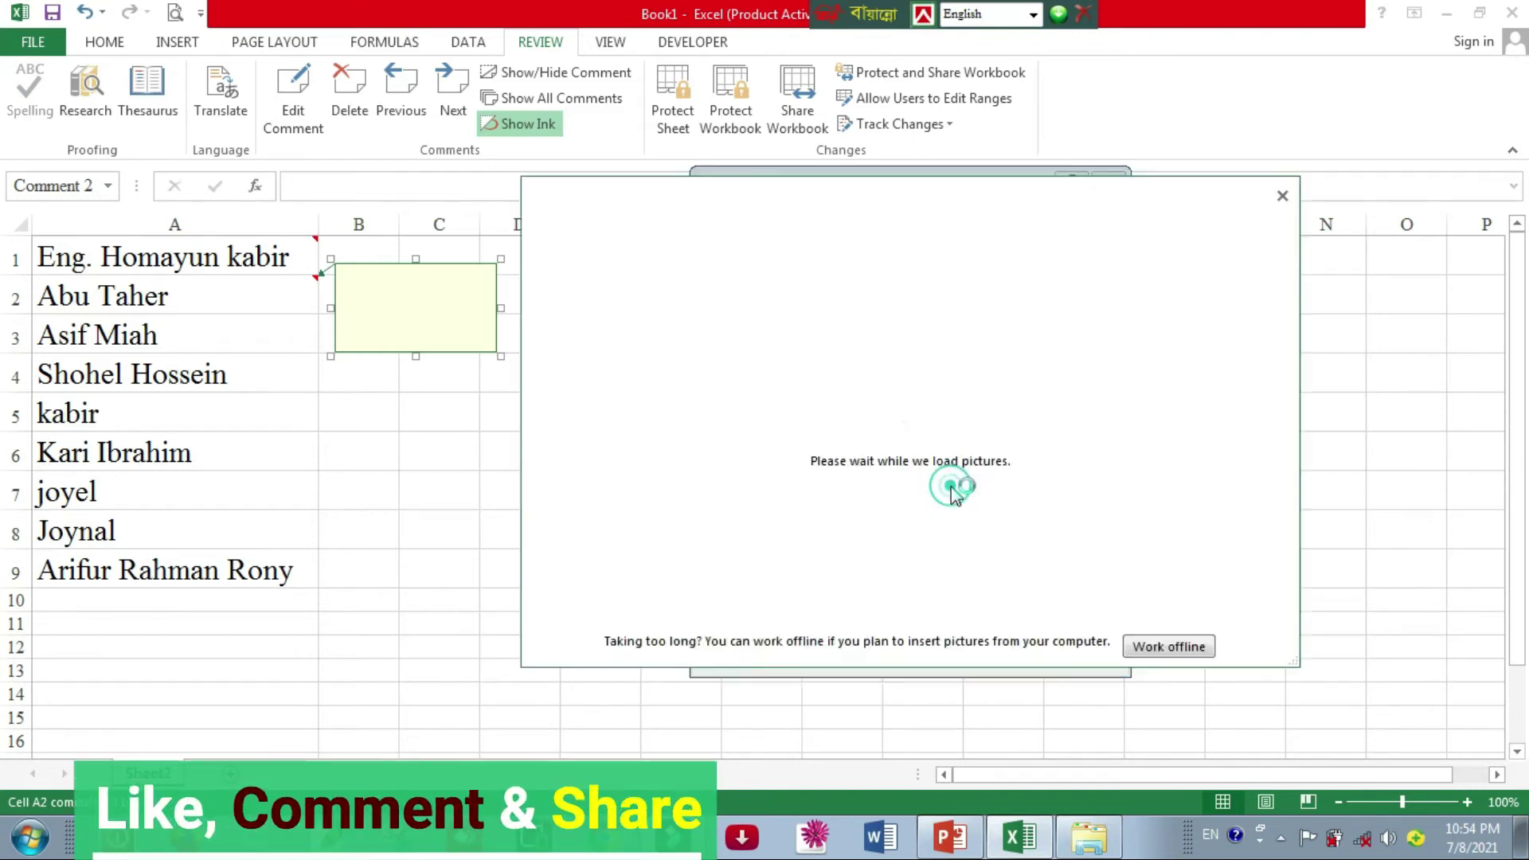
left_click(911, 482)
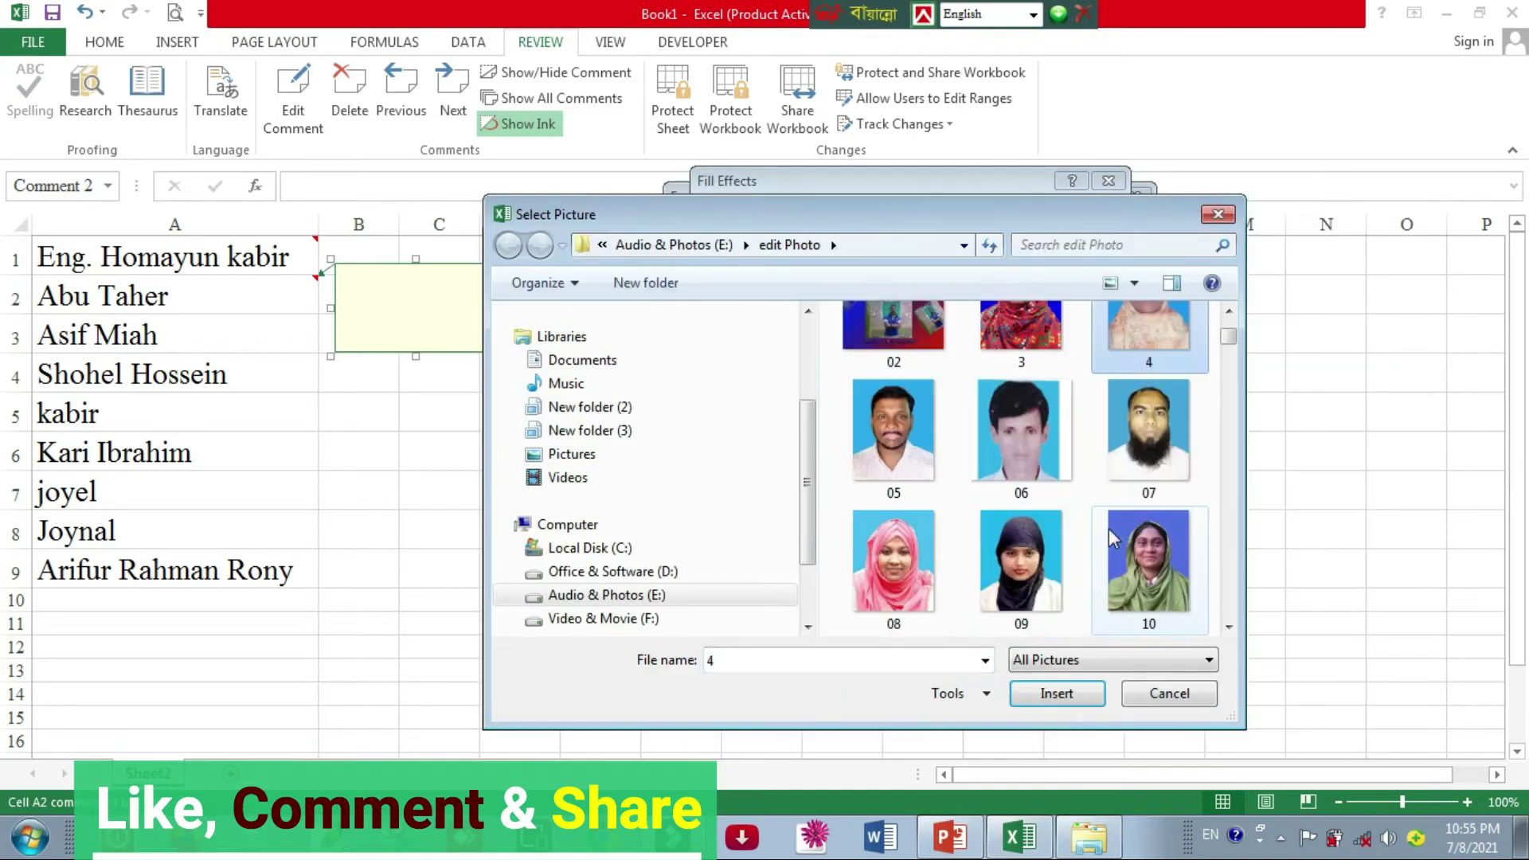
scroll(1099, 550, "down", 3)
scroll(1095, 557, "down", 2)
left_click(1150, 561)
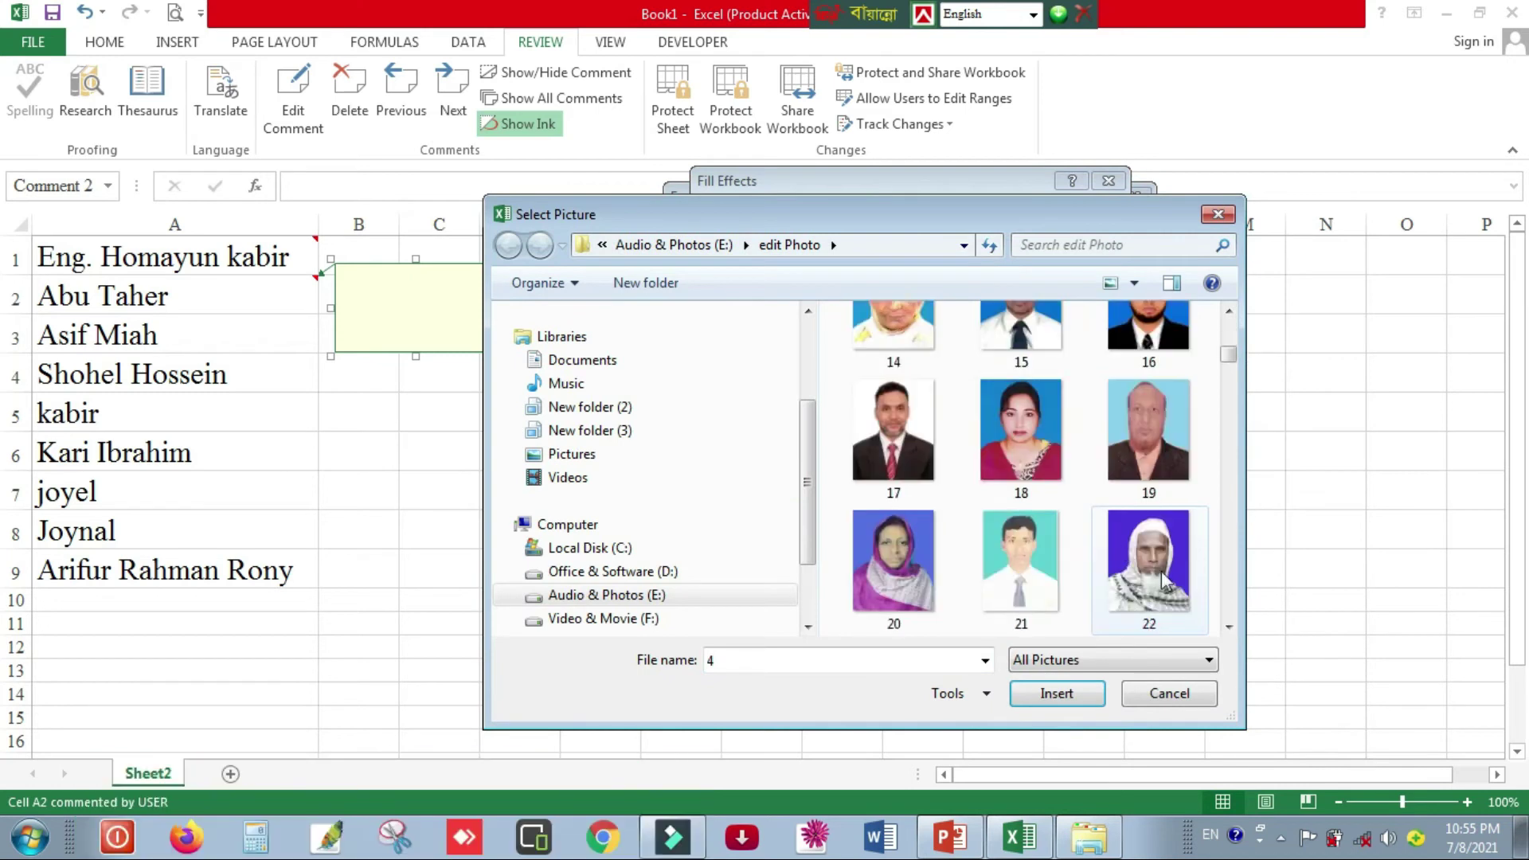
left_click(1057, 693)
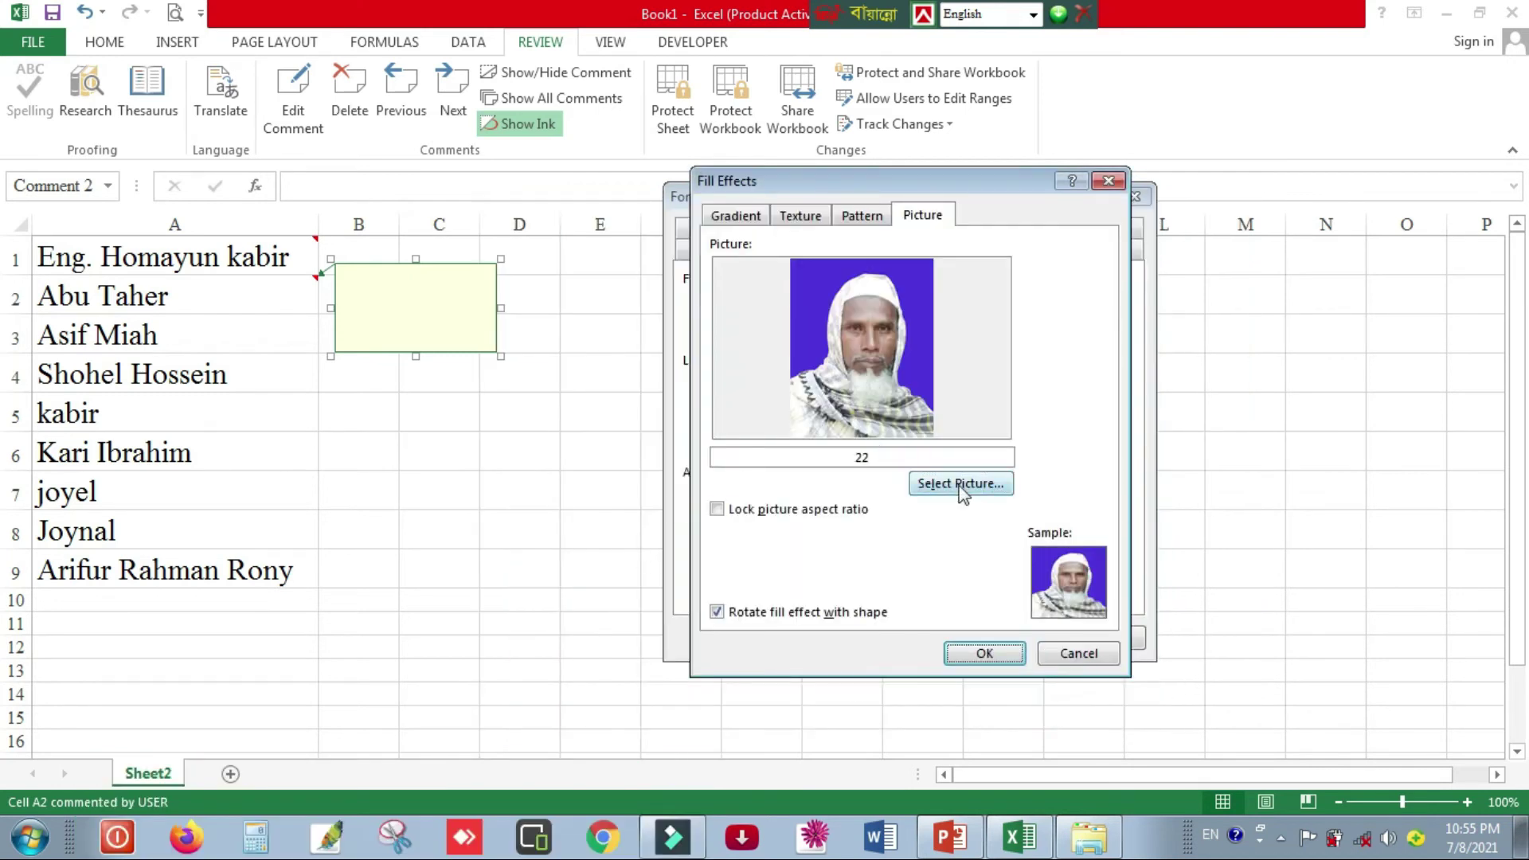
left_click(984, 653)
left_click(1008, 638)
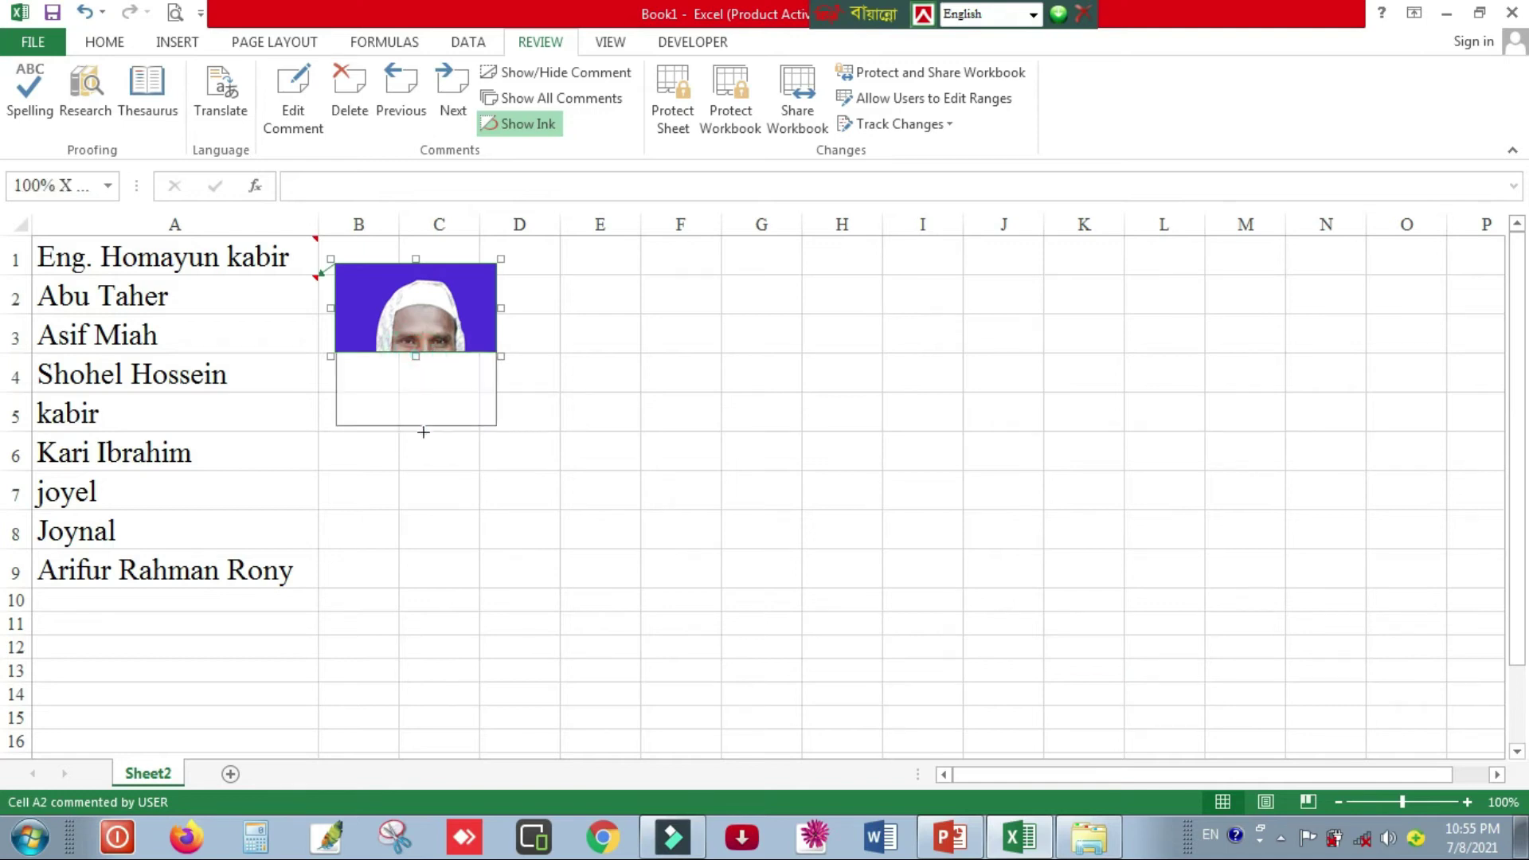
- Resize the A2 comment to a compact portrait and close it
left_click_drag(423, 451, 424, 465)
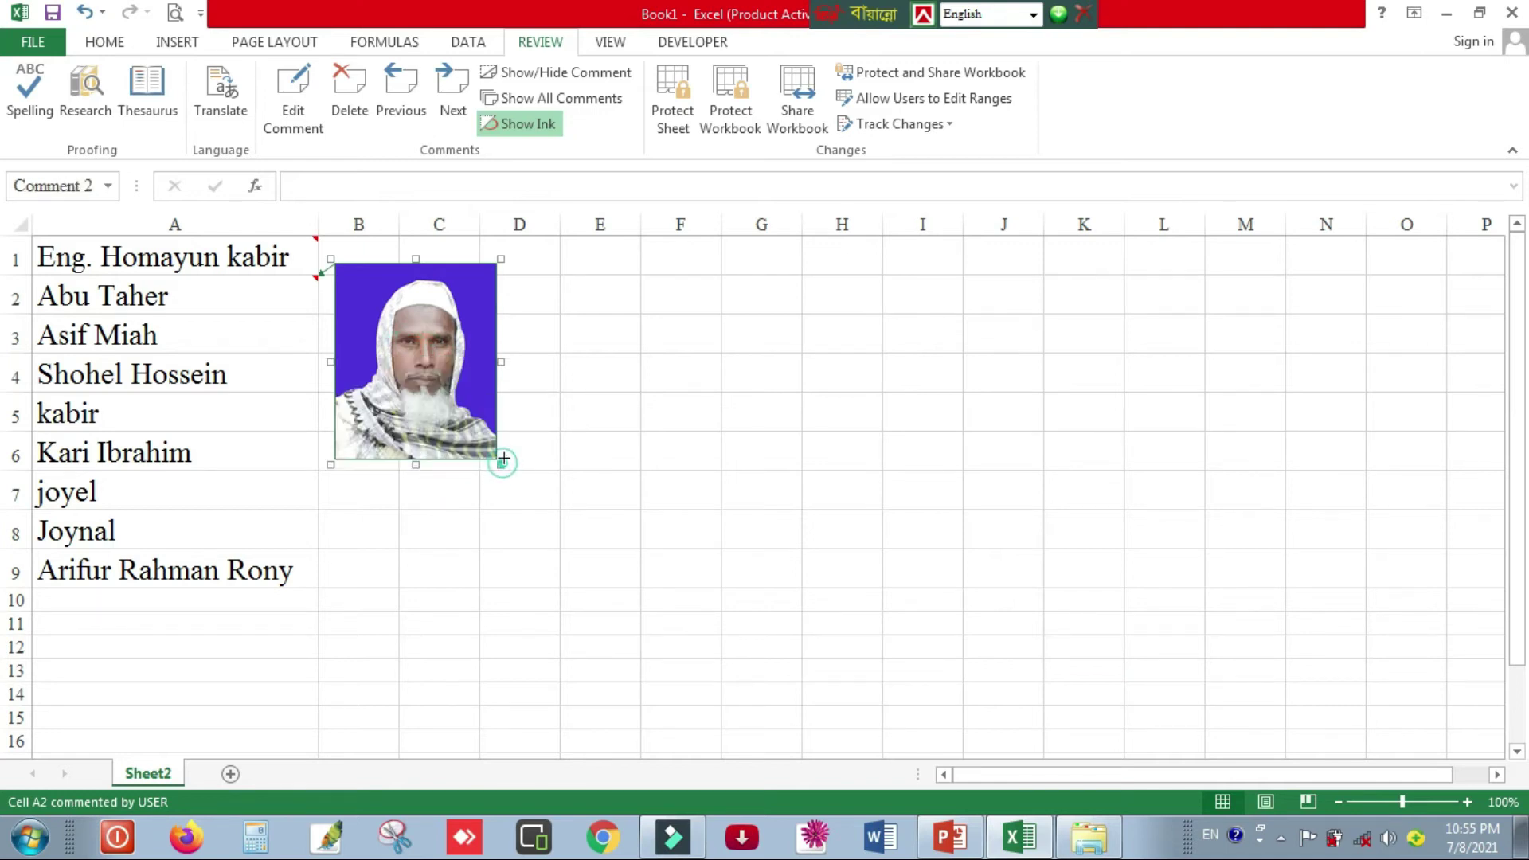
left_click_drag(442, 368, 443, 369)
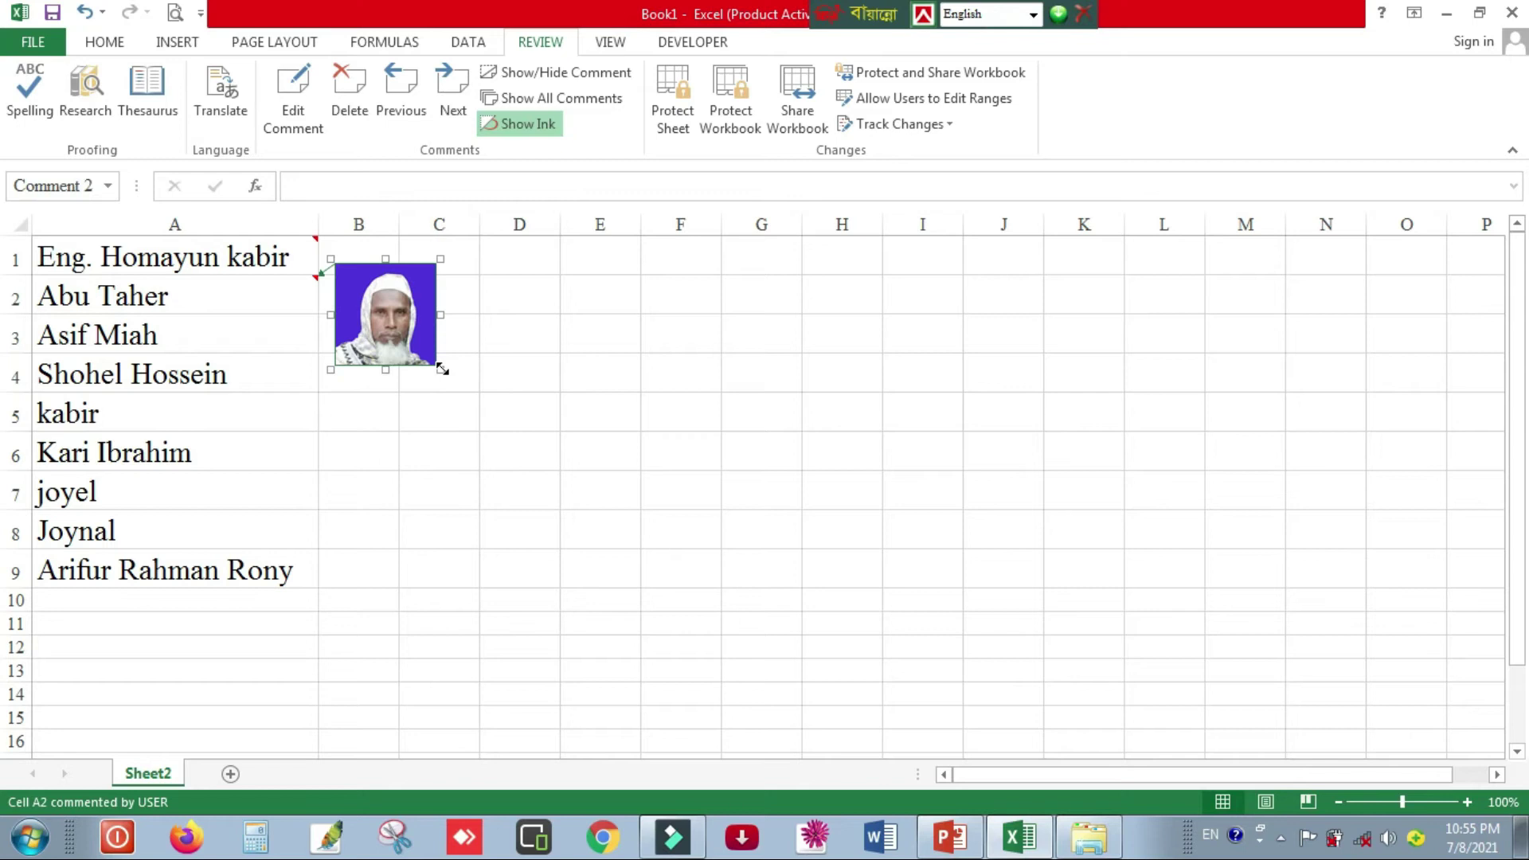
key("Escape")
left_click(208, 338)
- Add a blank comment to A3 and open its picture fill options
left_click(293, 99)
key("BackSpace")
key("BackSpace")
key("BackSpace")
key("BackSpace")
key("BackSpace")
key("BackSpace")
right_click(460, 392)
left_click(554, 662)
left_click(930, 309)
left_click(864, 590)
left_click(917, 218)
left_click(947, 506)
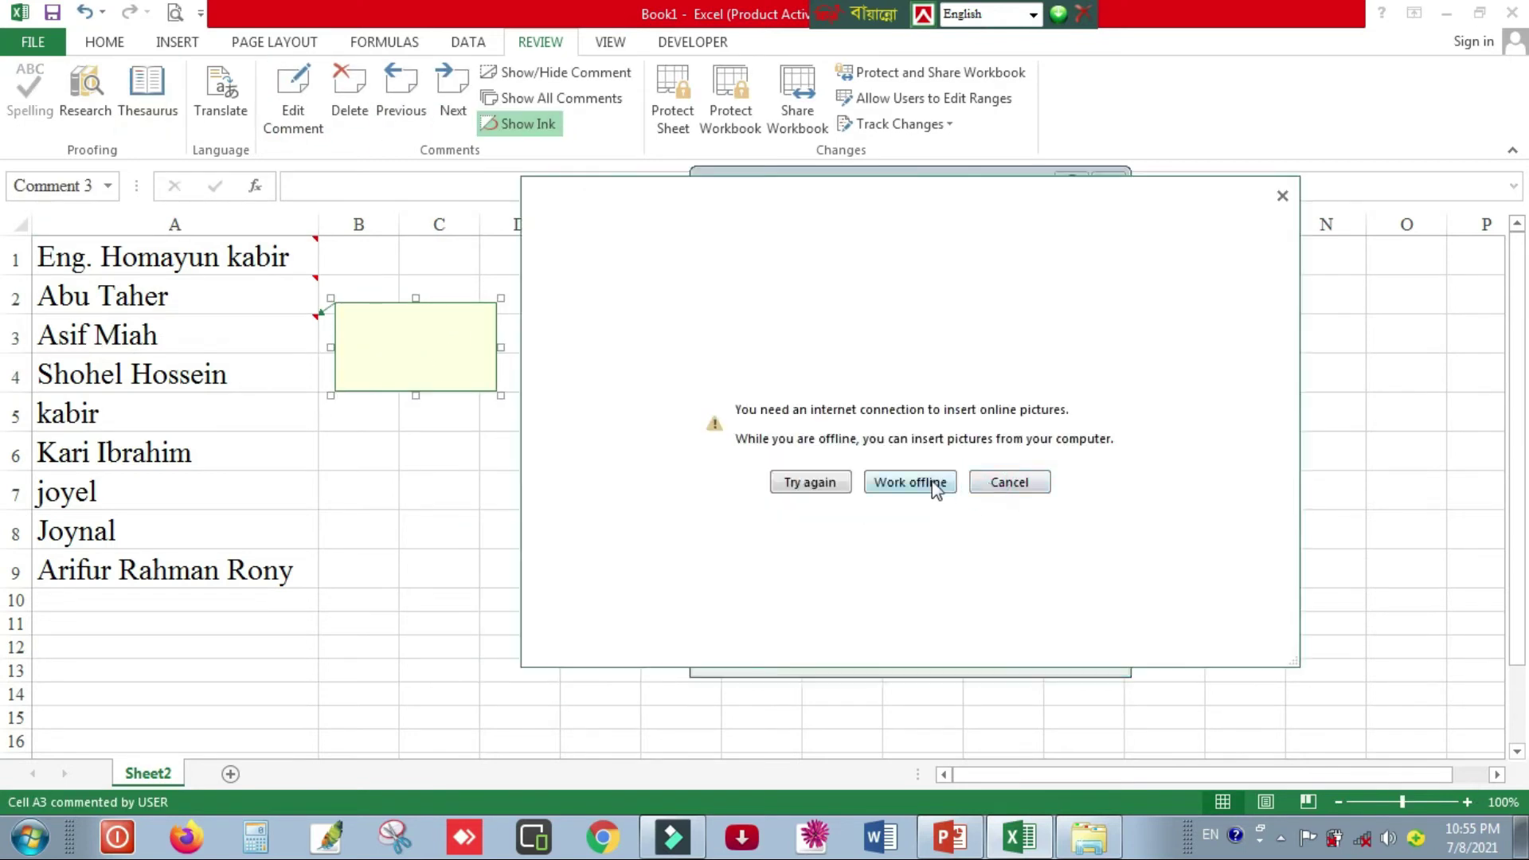
left_click(910, 482)
- Fill the A3 comment with photo 33, aspect ratio locked, and shrink it to a small portrait
scroll(1040, 513, "down", 8)
scroll(1101, 559, "down", 2)
double_click(1023, 564)
left_click(718, 509)
left_click(981, 651)
left_click(1022, 644)
left_click_drag(420, 466, 419, 467)
left_click_drag(500, 471, 433, 436)
- Add a comment to A4 and choose photo 24 as its picture fill
left_click(246, 379)
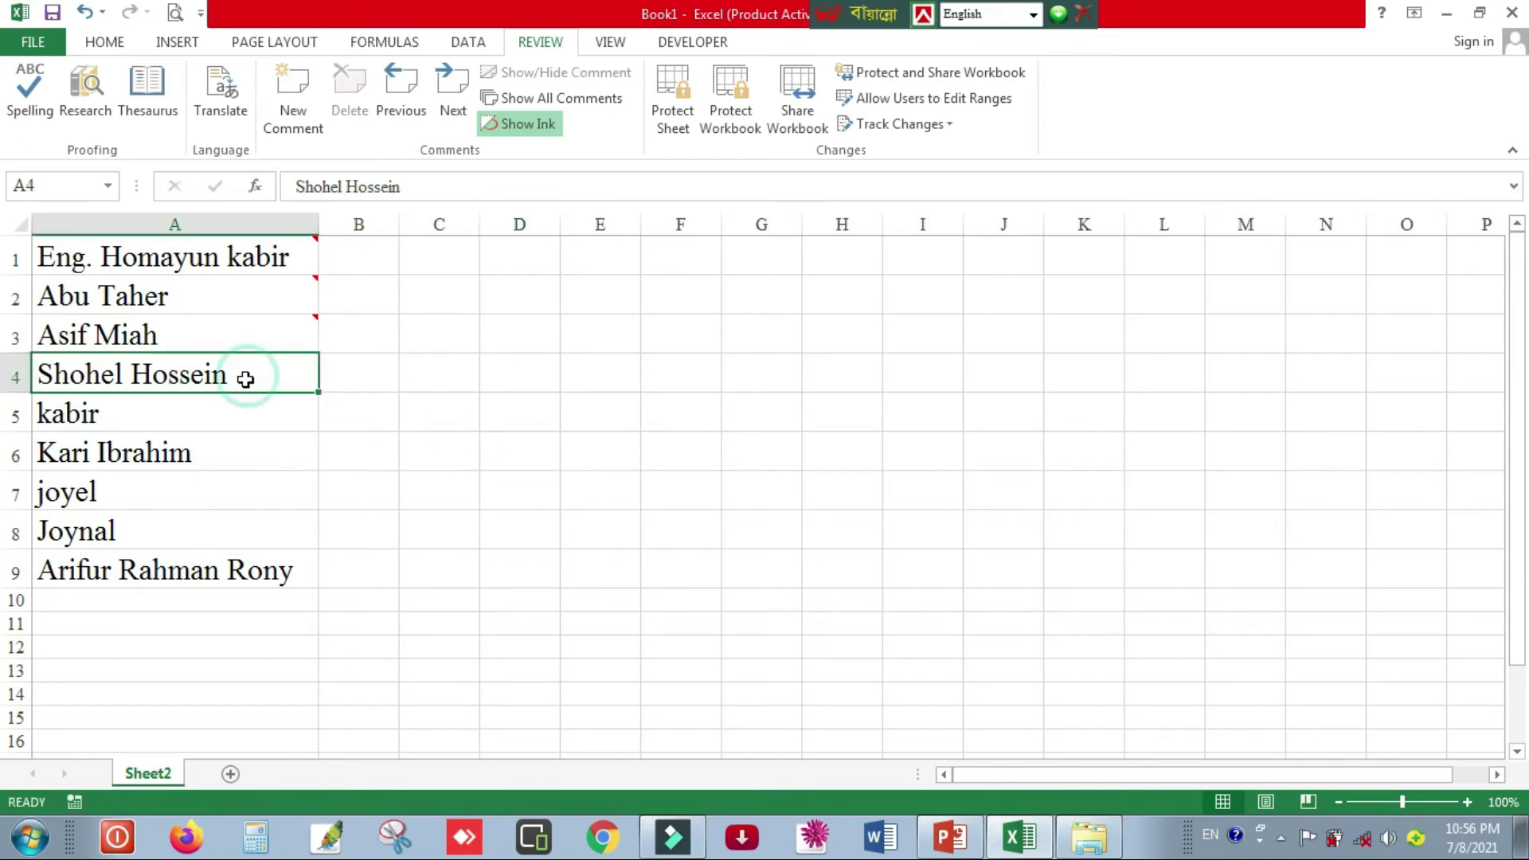
key("shift+F2")
right_click(495, 426)
left_click(621, 700)
left_click(929, 304)
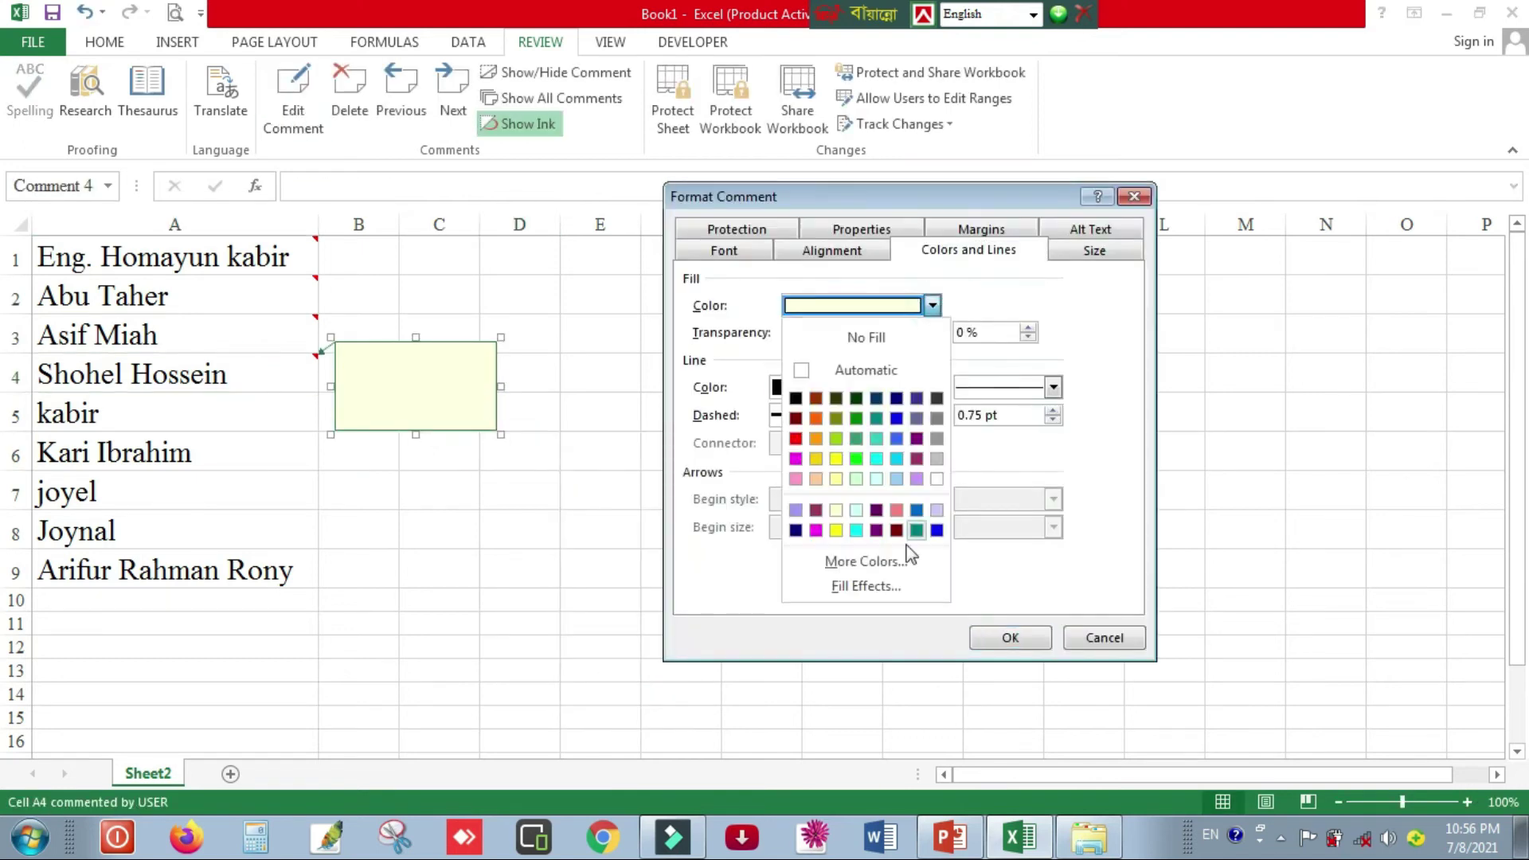
left_click(863, 584)
left_click(959, 481)
scroll(1048, 578, "down", 5)
left_click(1035, 567)
left_click(1064, 691)
- Apply the photo 24 fill and stretch the A4 comment down to row 8
left_click(988, 653)
left_click(929, 304)
left_click(863, 586)
left_click(984, 653)
left_click(1013, 639)
left_click_drag(416, 434, 413, 522)
- Add a comment to A5 and open its picture fill options
left_click(195, 420)
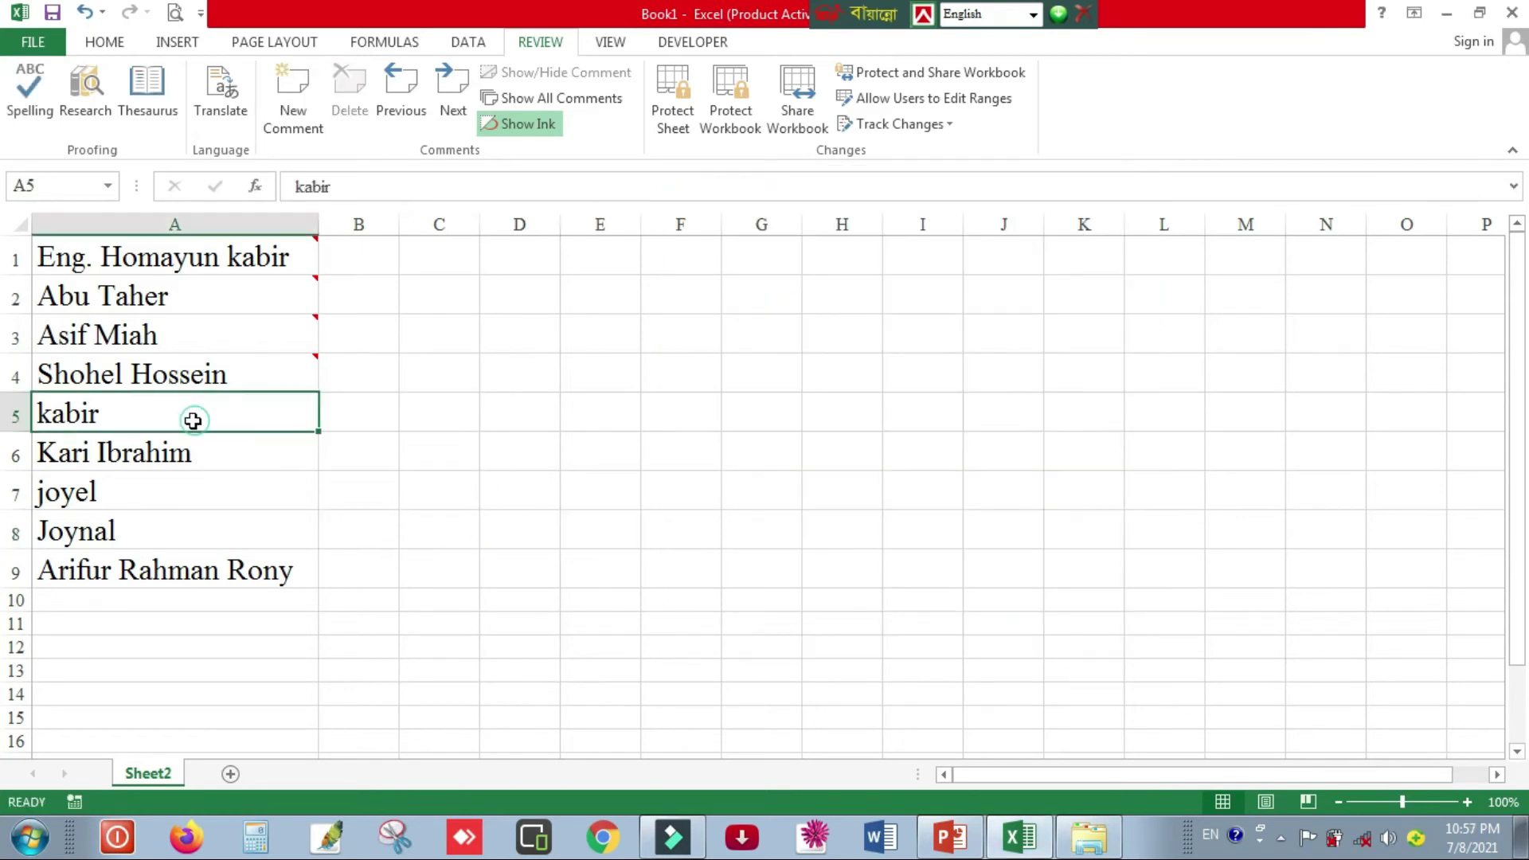
key("shift+F2")
right_click(452, 470)
left_click(517, 773)
left_click(929, 305)
left_click(863, 585)
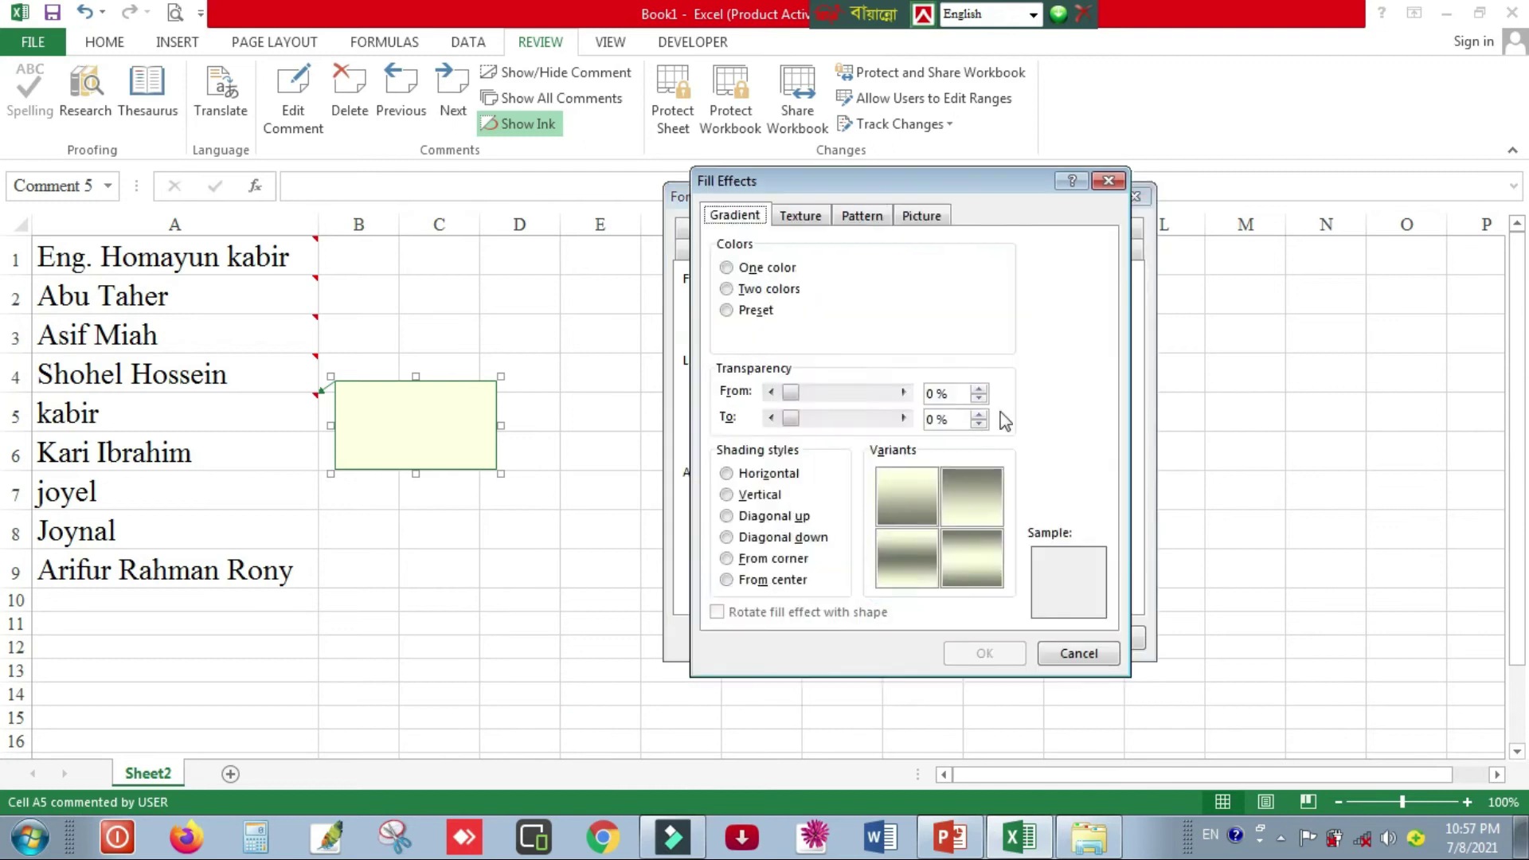
left_click(922, 215)
left_click(918, 477)
left_click(1150, 522)
- Fill the A5 comment with photo 05, resize it compactly, and start a comment on A6
scroll(1151, 530, "down", 1)
scroll(1005, 572, "down", 1)
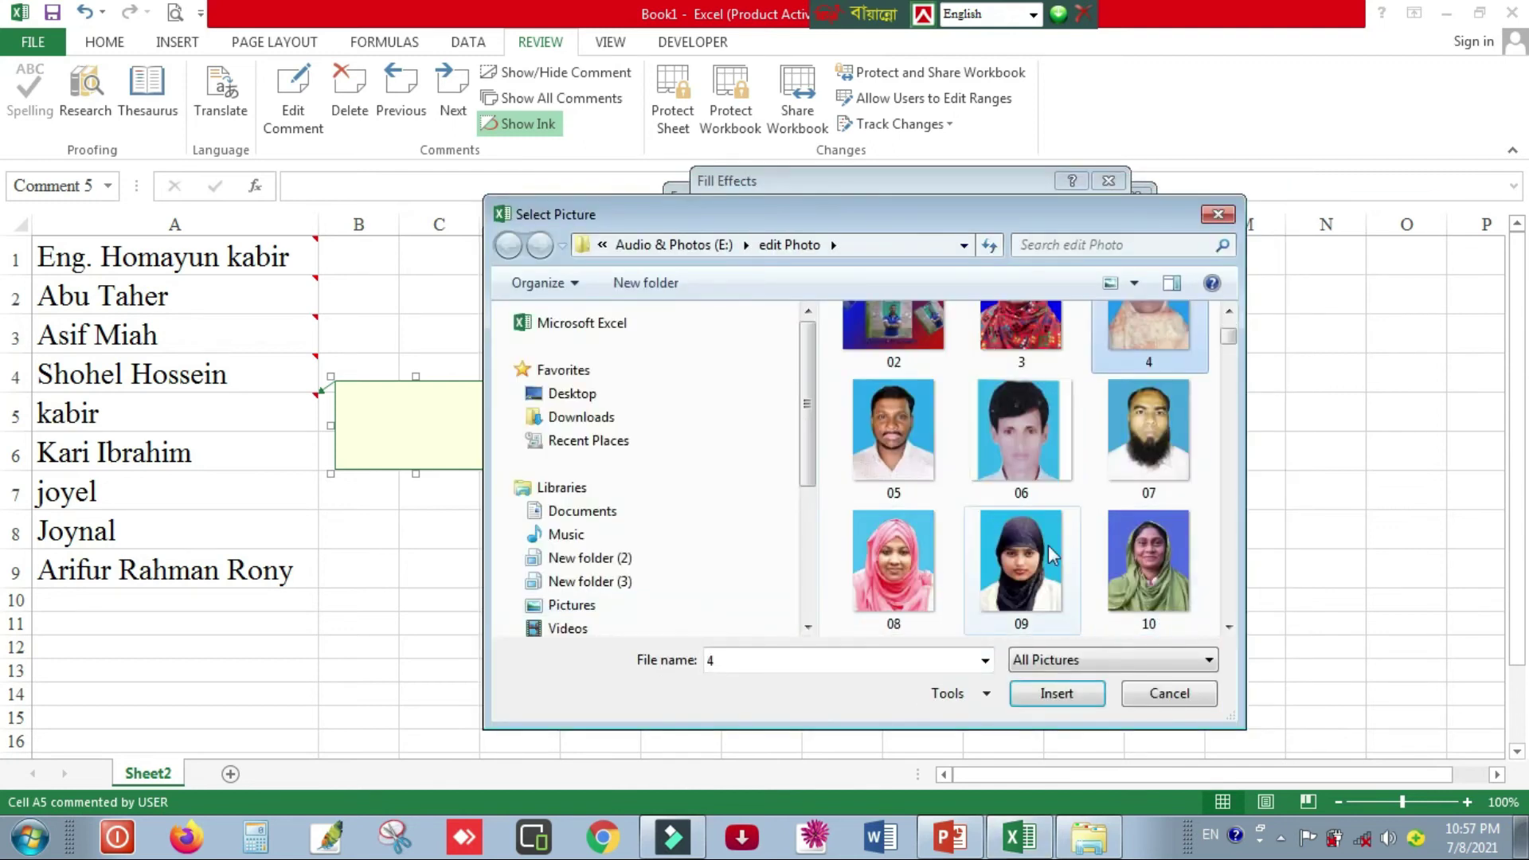
left_click(908, 460)
left_click(1057, 693)
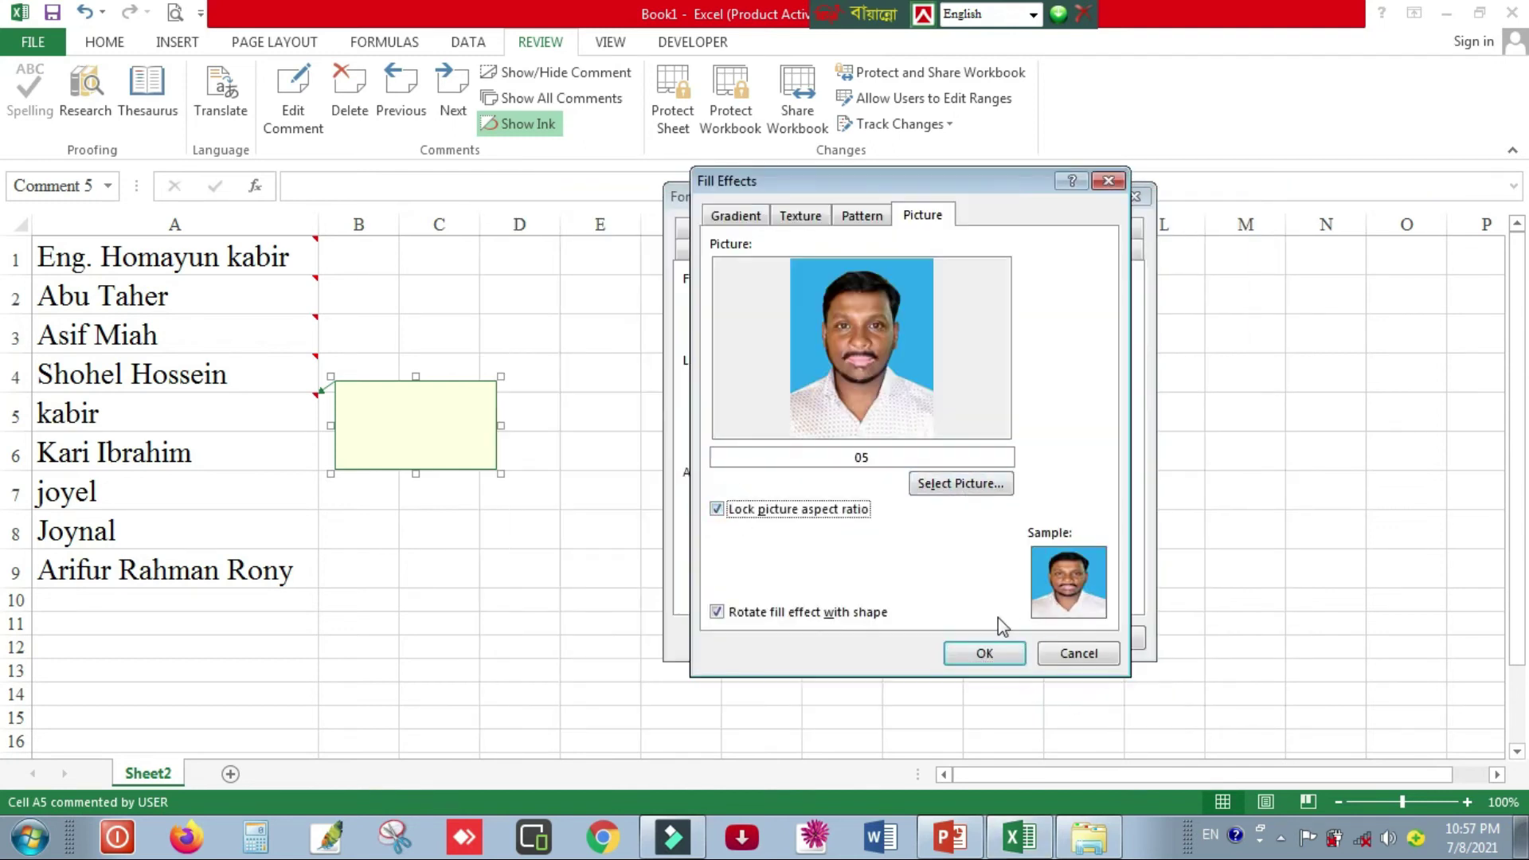
left_click(985, 651)
left_click(1007, 635)
left_click_drag(433, 531, 435, 499)
left_click(258, 446)
key("shift+F2")
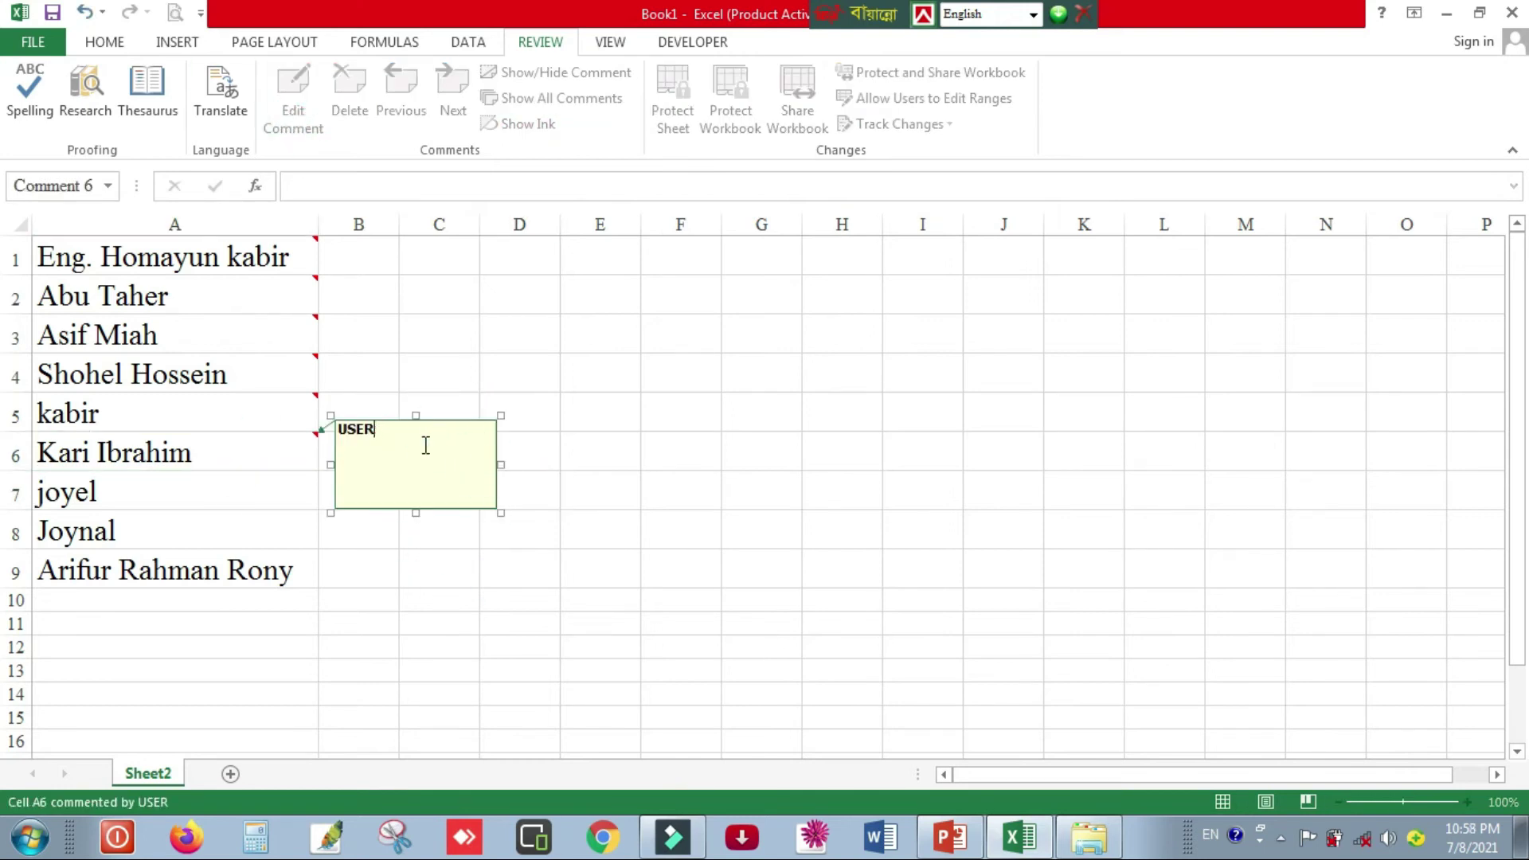
- Fill the A6 comment with photo 42, resize it to show the portrait, and hide it
right_click(426, 446)
left_click(485, 517)
left_click(931, 303)
left_click(836, 594)
left_click(922, 212)
left_click(962, 481)
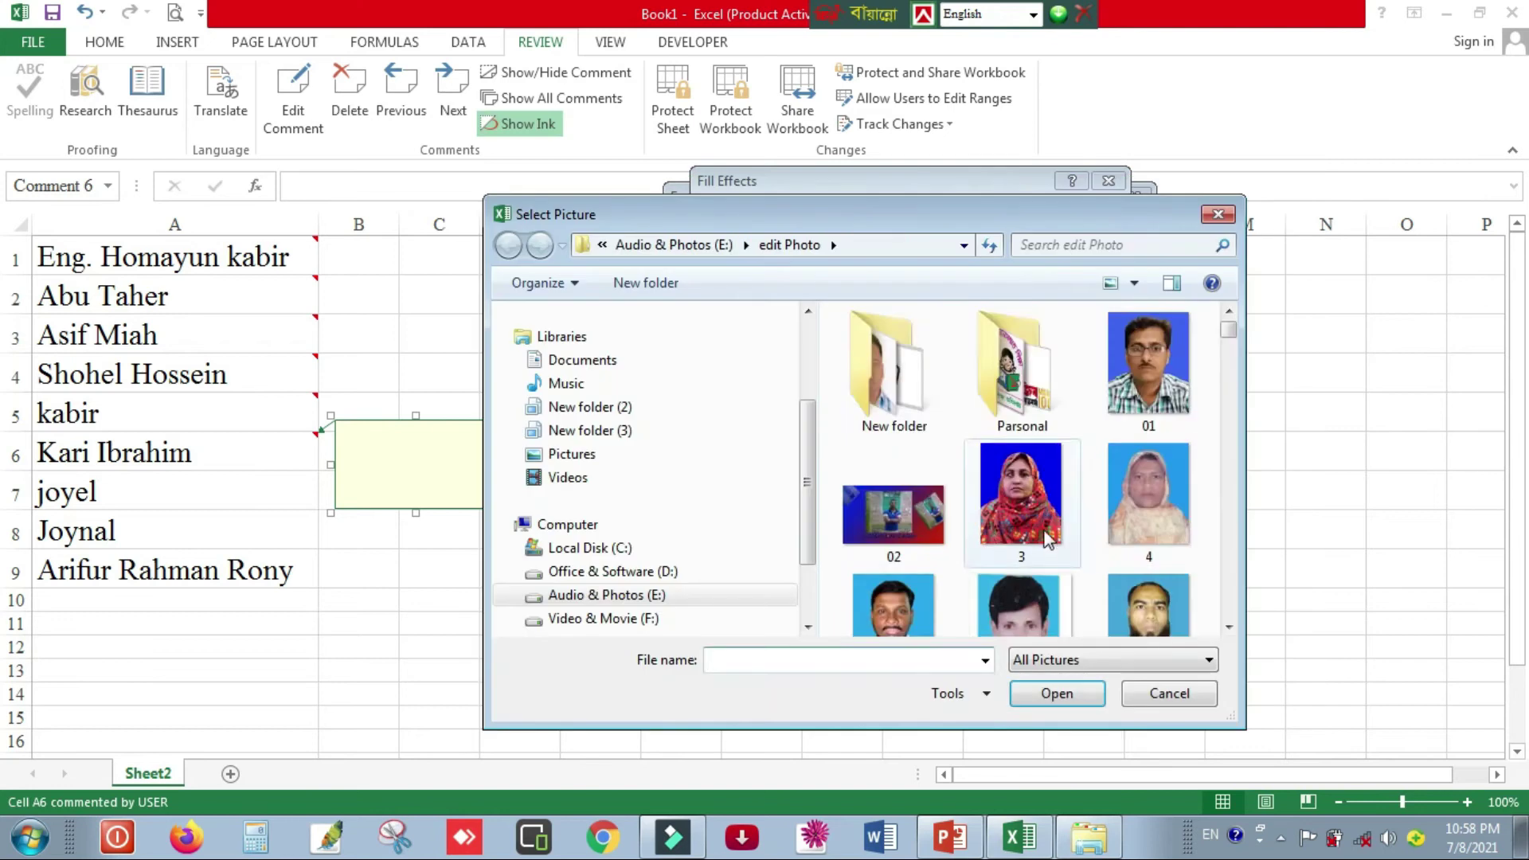
scroll(1048, 539, "down", 12)
double_click(1134, 516)
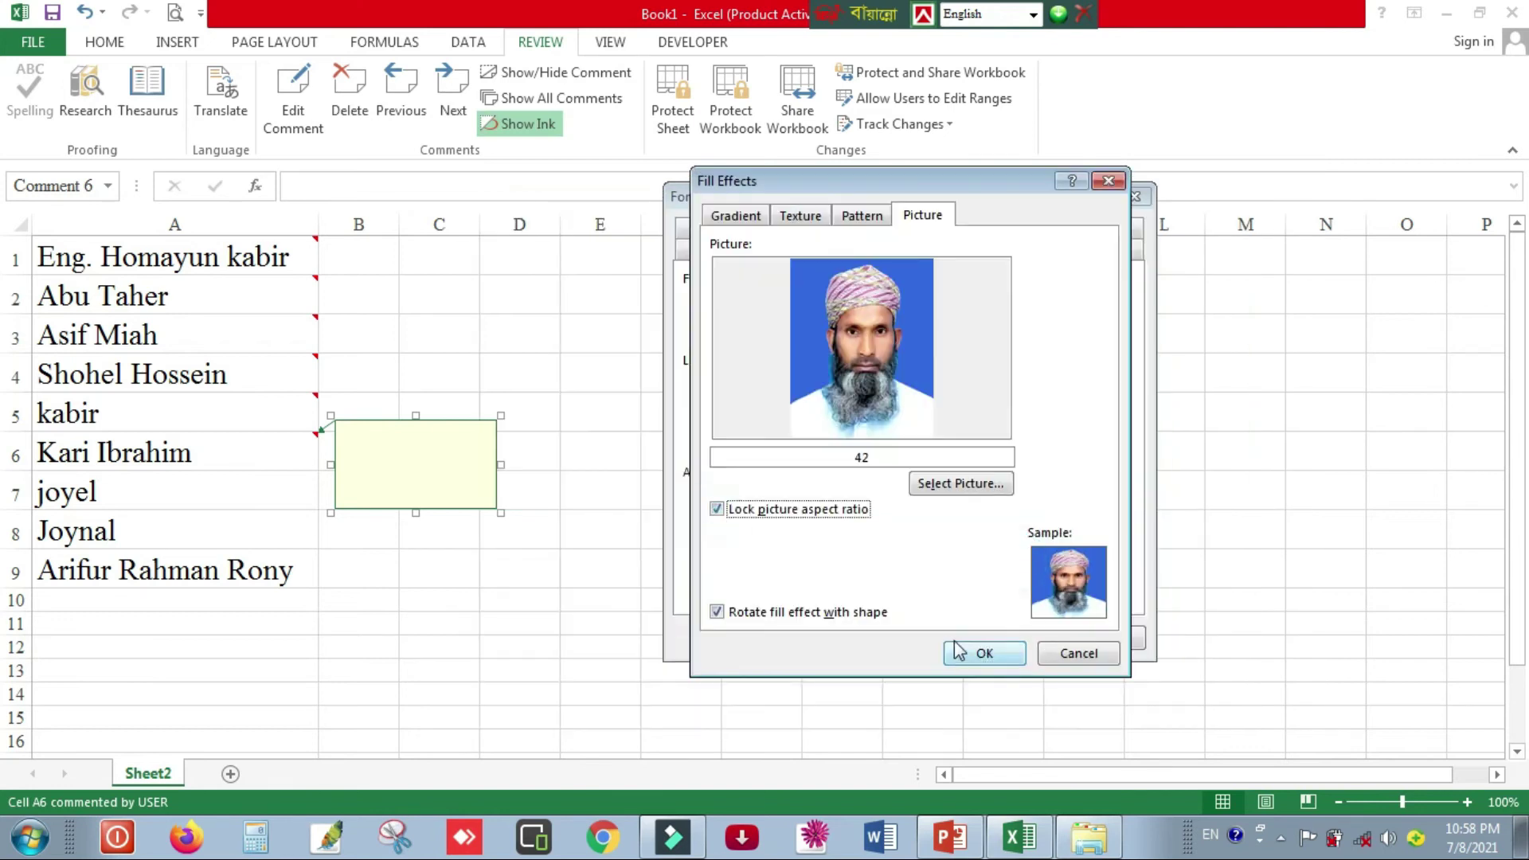
left_click(958, 651)
left_click(1021, 639)
left_click_drag(416, 513, 415, 593)
left_click_drag(500, 503, 459, 503)
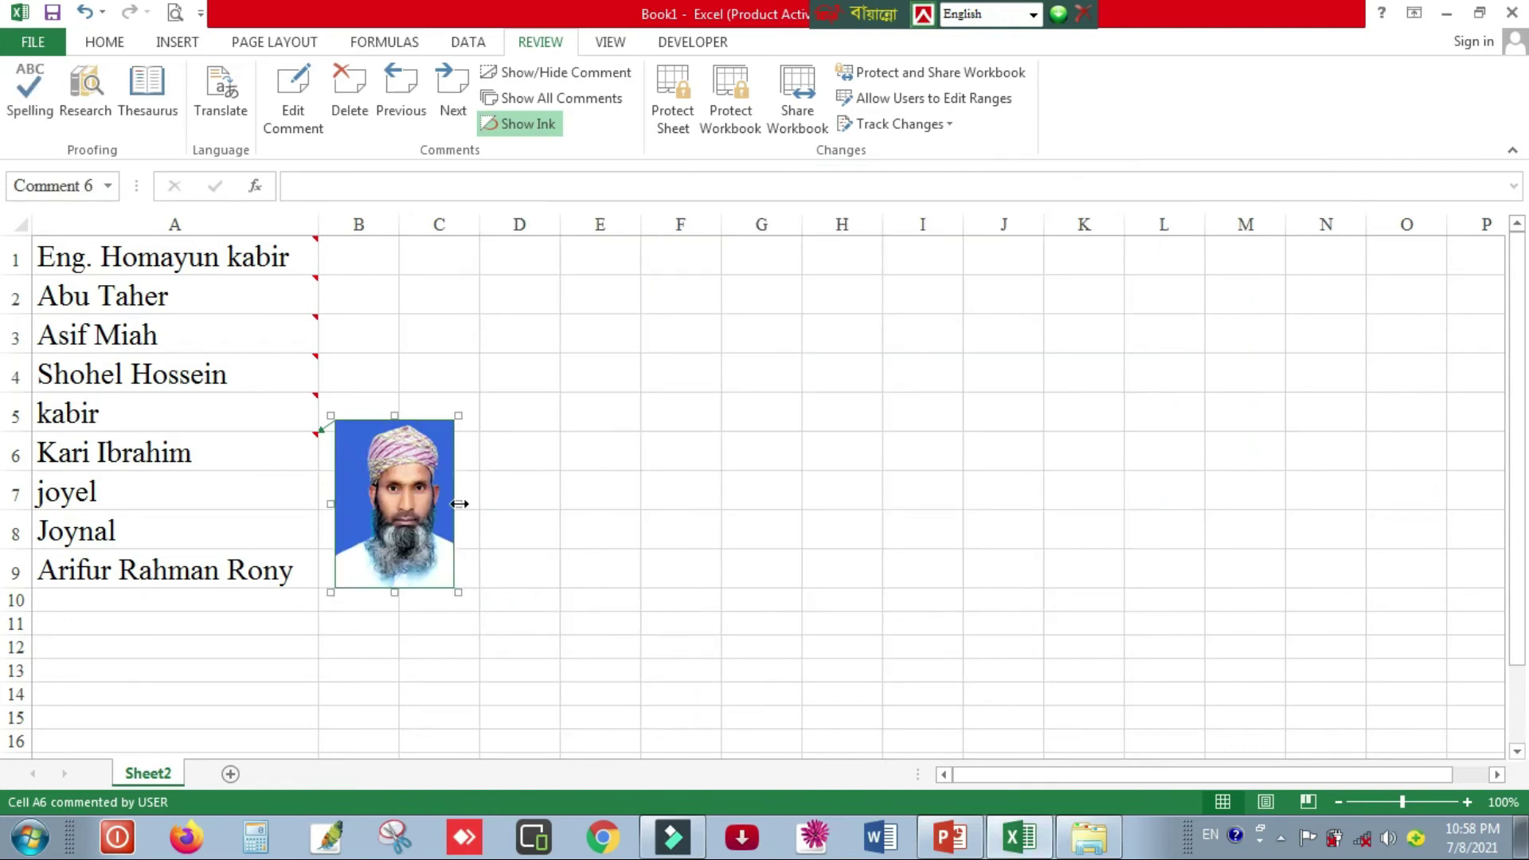
key("Escape")
- Add a comment to A7 and set its fill effect to use a picture
left_click(311, 107)
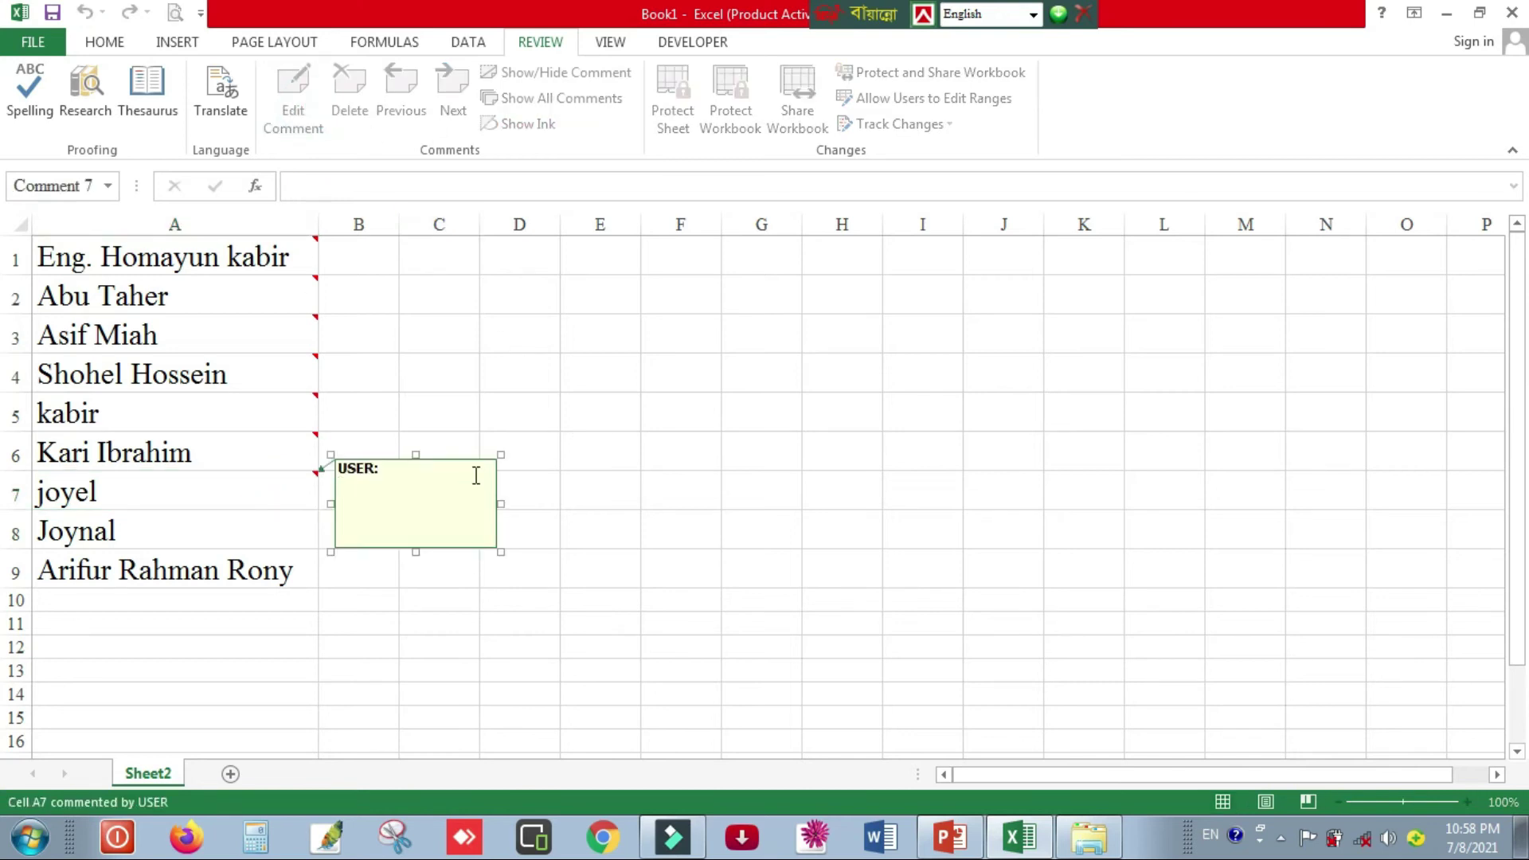
right_click(442, 549)
left_click(536, 506)
left_click(931, 308)
left_click(844, 516)
left_click(921, 212)
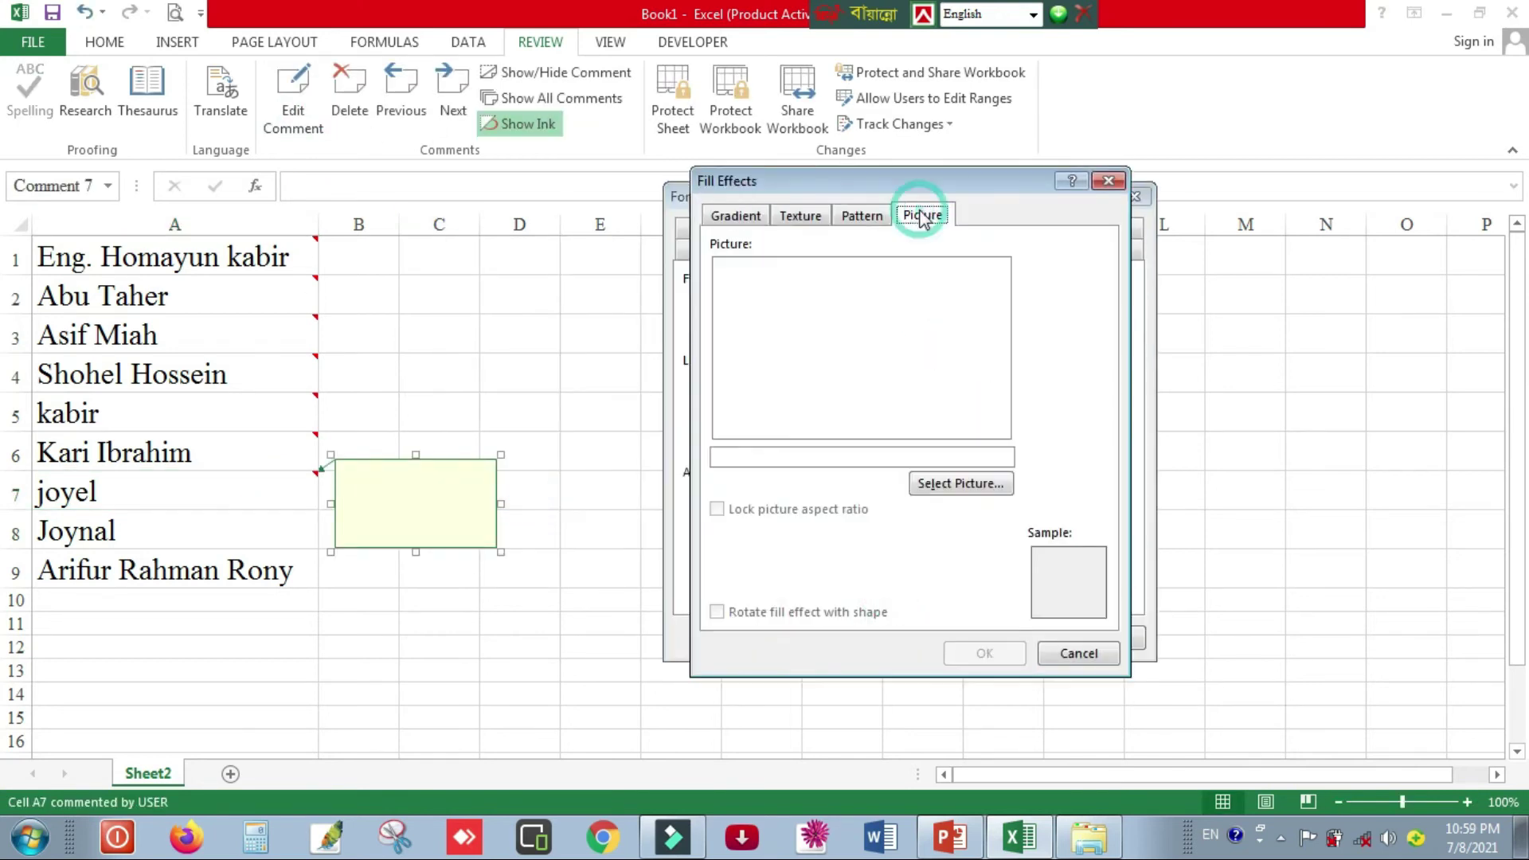
left_click(959, 485)
- Insert a photo with locked proportions into the A7 comment and resize it to fit the portrait
left_click(1042, 532)
scroll(1033, 494, "down", 5)
left_click(1030, 470)
left_click(1053, 693)
left_click(718, 510)
left_click(986, 652)
left_click(1007, 641)
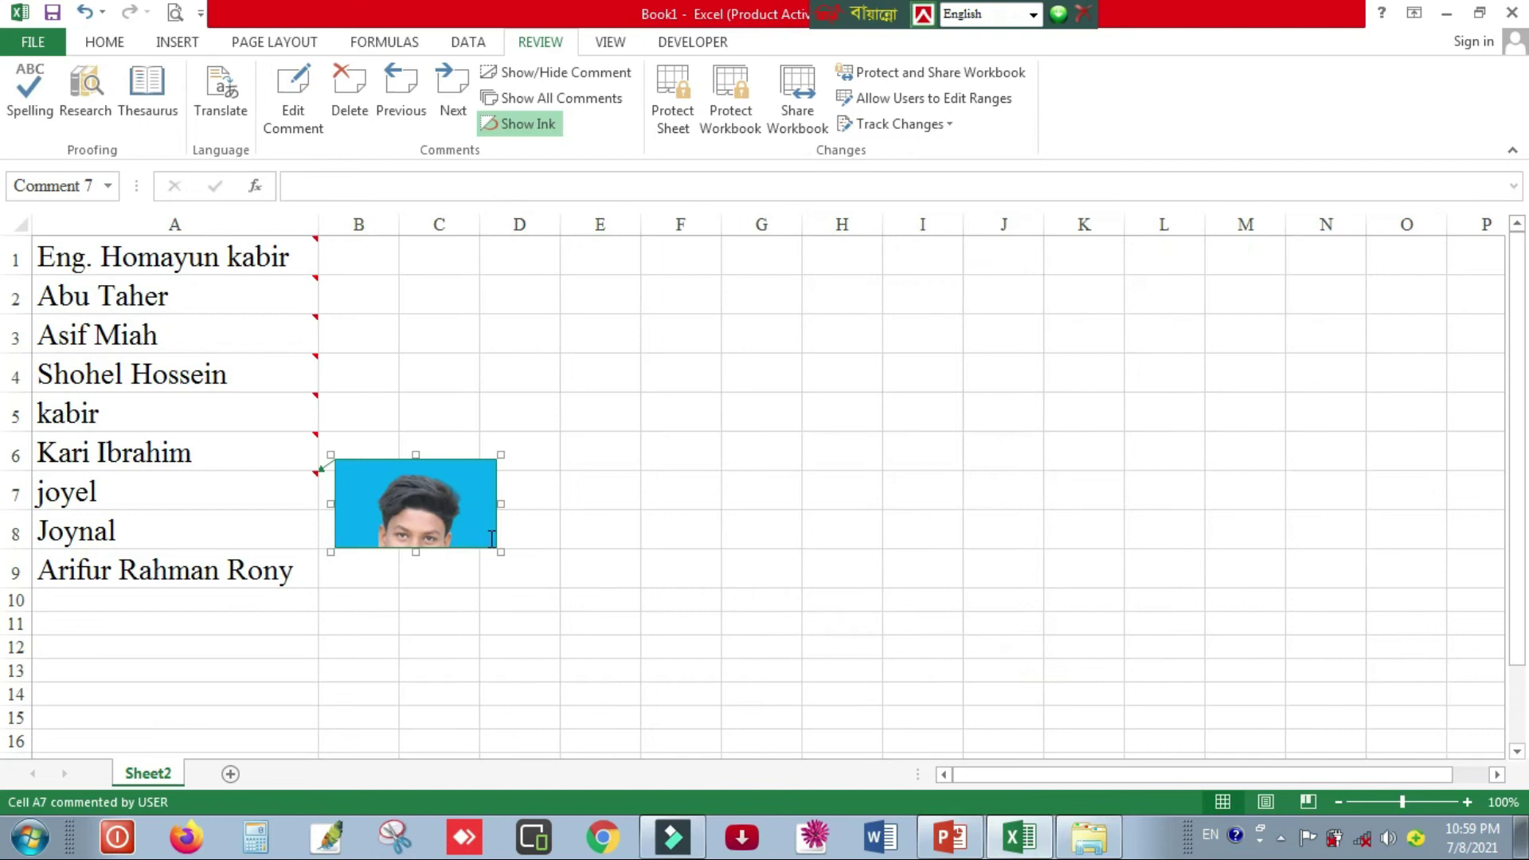
left_click_drag(420, 630, 420, 639)
left_click_drag(501, 637, 460, 603)
- Add a comment to A8 and clear its default text
left_click(301, 525)
left_click(299, 103)
left_click(414, 516)
key("BackSpace")
key("BackSpace")
key("BackSpace")
key("BackSpace")
key("BackSpace")
key("BackSpace")
- Fill the A8 comment with a photo and resize it to fit the portrait
right_click(469, 588)
left_click(563, 546)
left_click(931, 307)
left_click(868, 585)
left_click(921, 213)
left_click(968, 486)
left_click(906, 482)
left_click(1149, 525)
scroll(1149, 509, "down", 5)
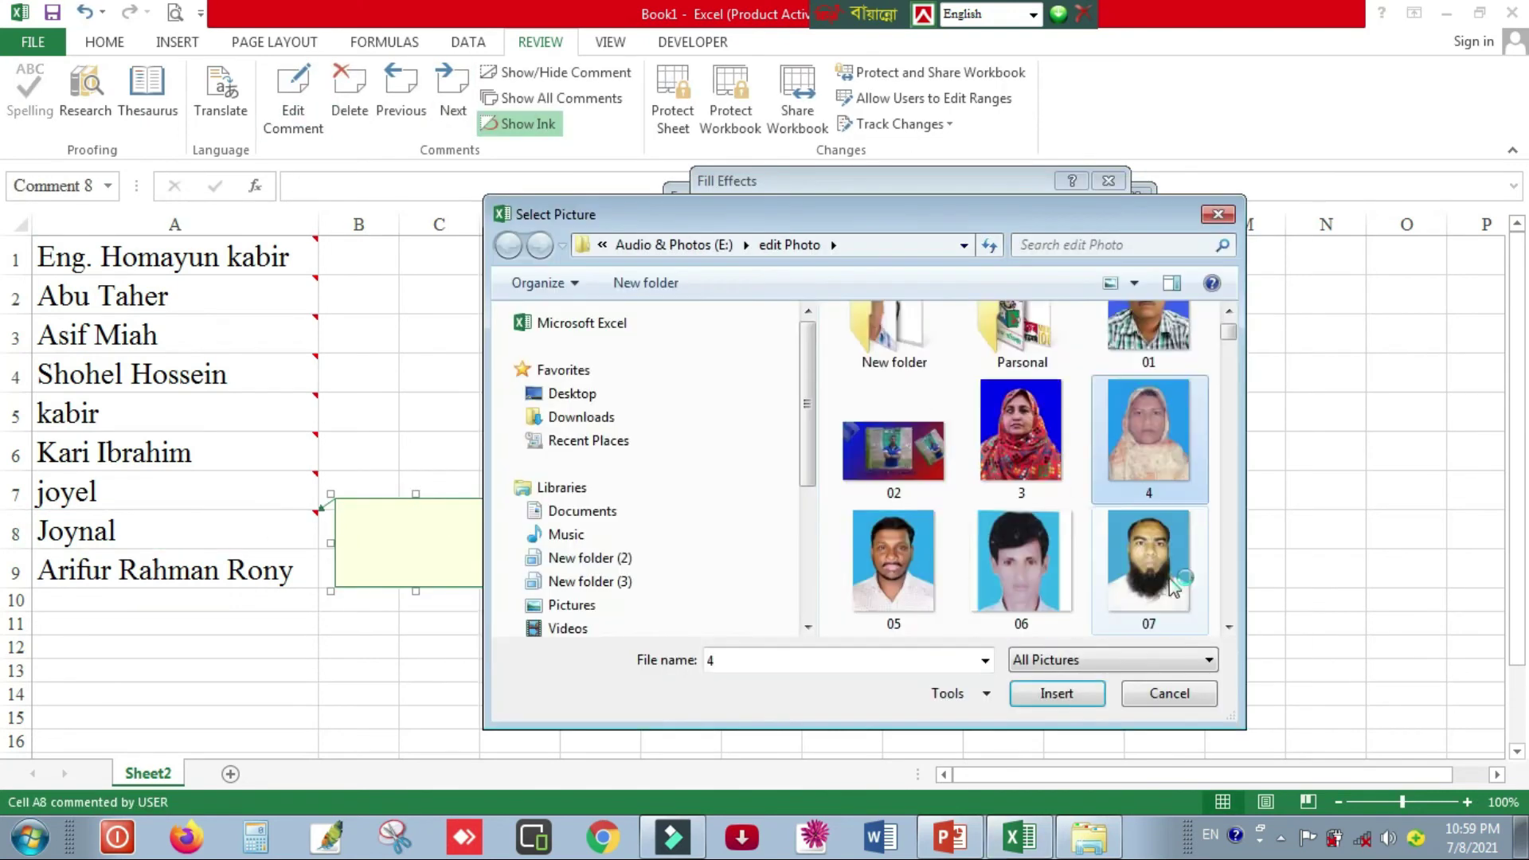
scroll(1139, 438, "down", 5)
double_click(1146, 562)
left_click(981, 652)
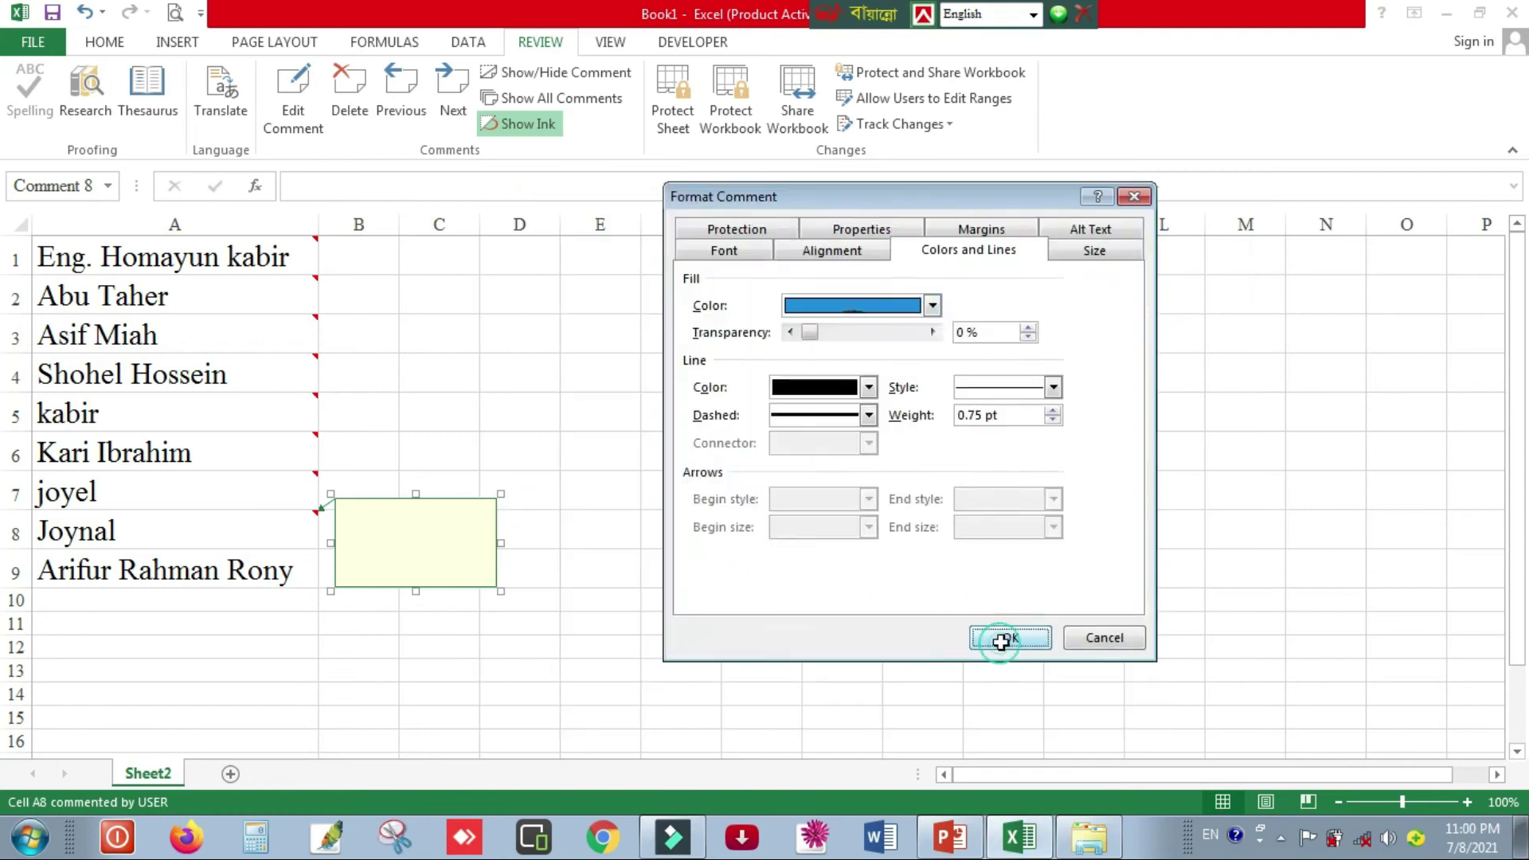
left_click(998, 639)
left_click_drag(415, 674, 452, 634)
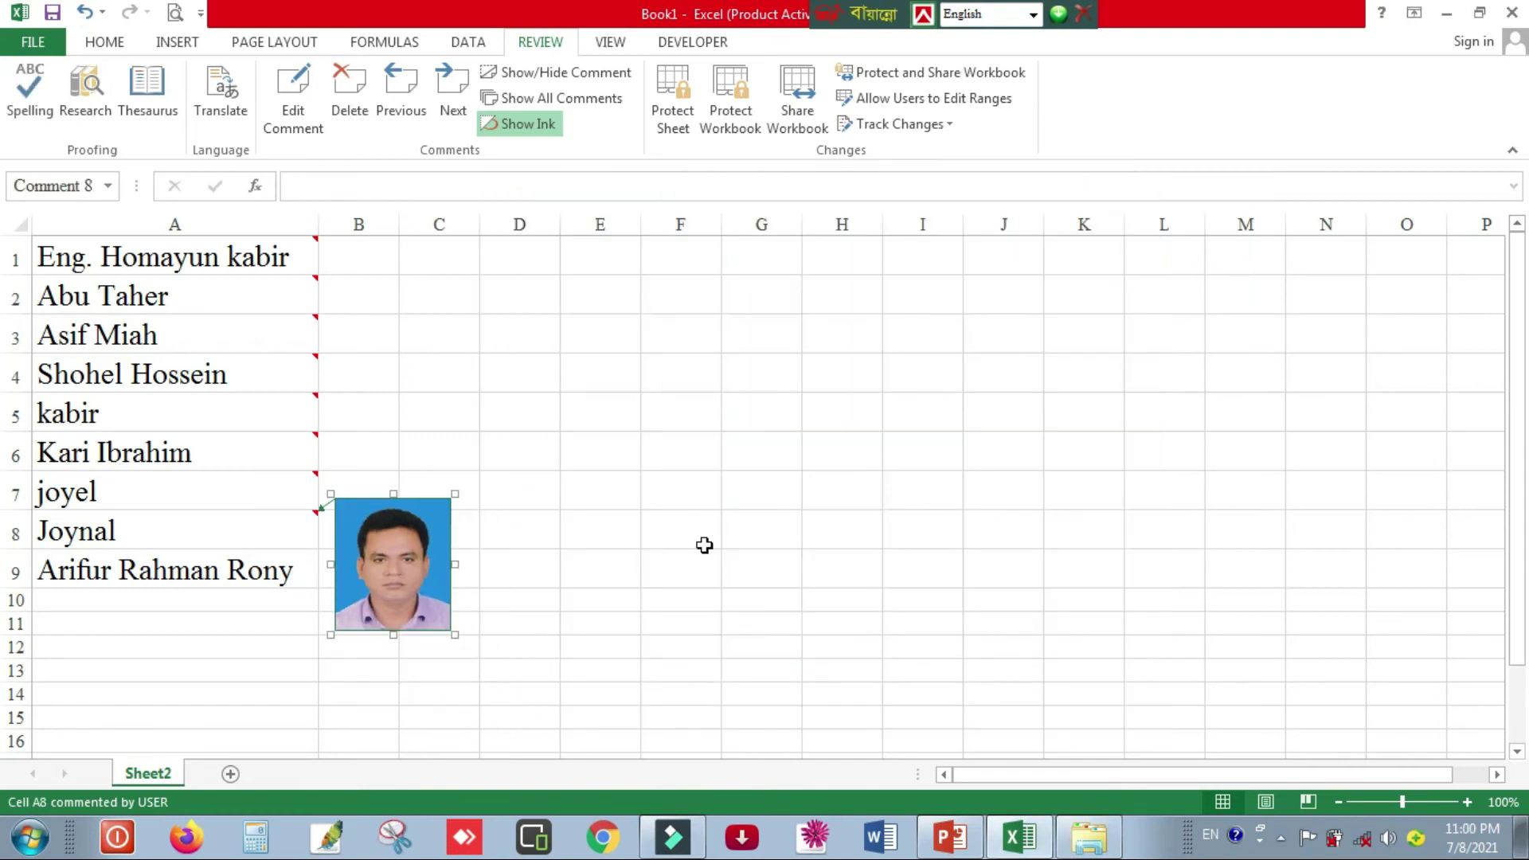
- Add a comment to A9 and fill it with a photo as its picture fill
left_click(285, 567)
left_click(321, 122)
right_click(482, 627)
left_click(557, 586)
left_click(931, 307)
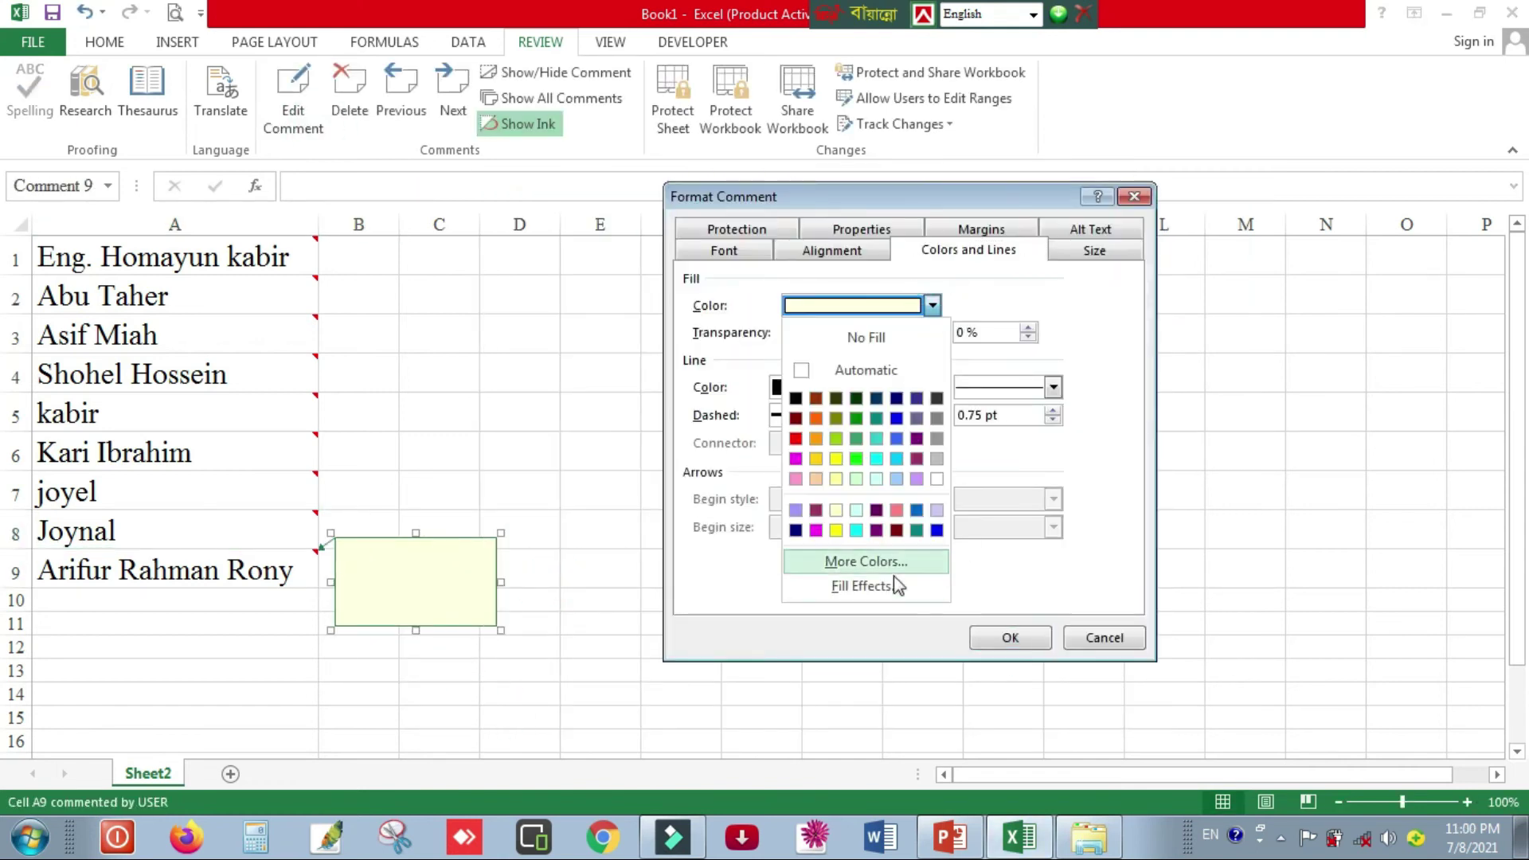
left_click(888, 585)
left_click(922, 213)
left_click(966, 486)
left_click(933, 482)
scroll(1030, 545, "down", 15)
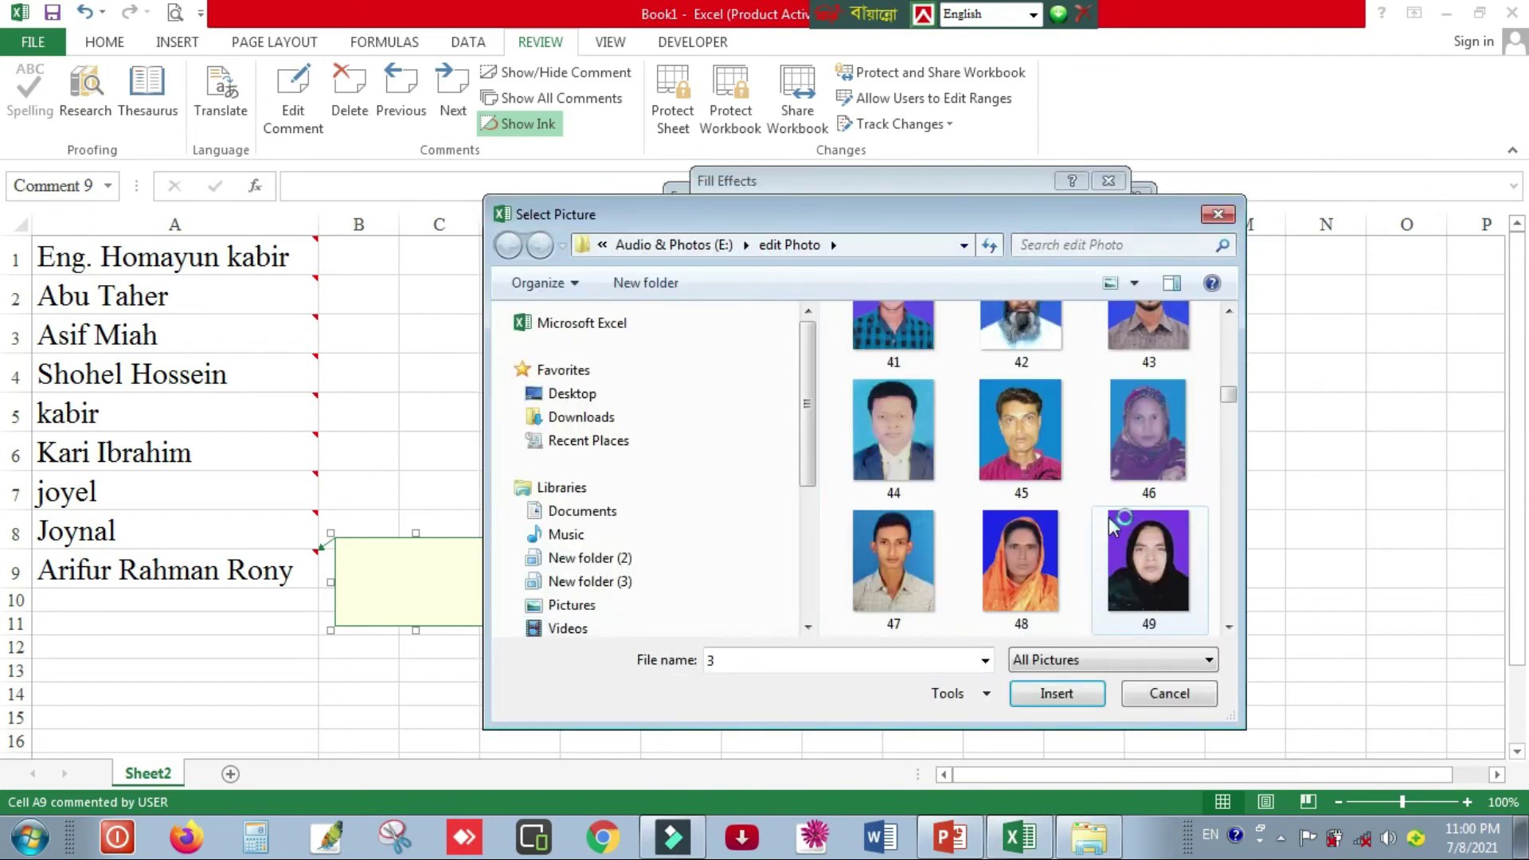
scroll(1109, 518, "up", 15)
scroll(1026, 462, "down", 5)
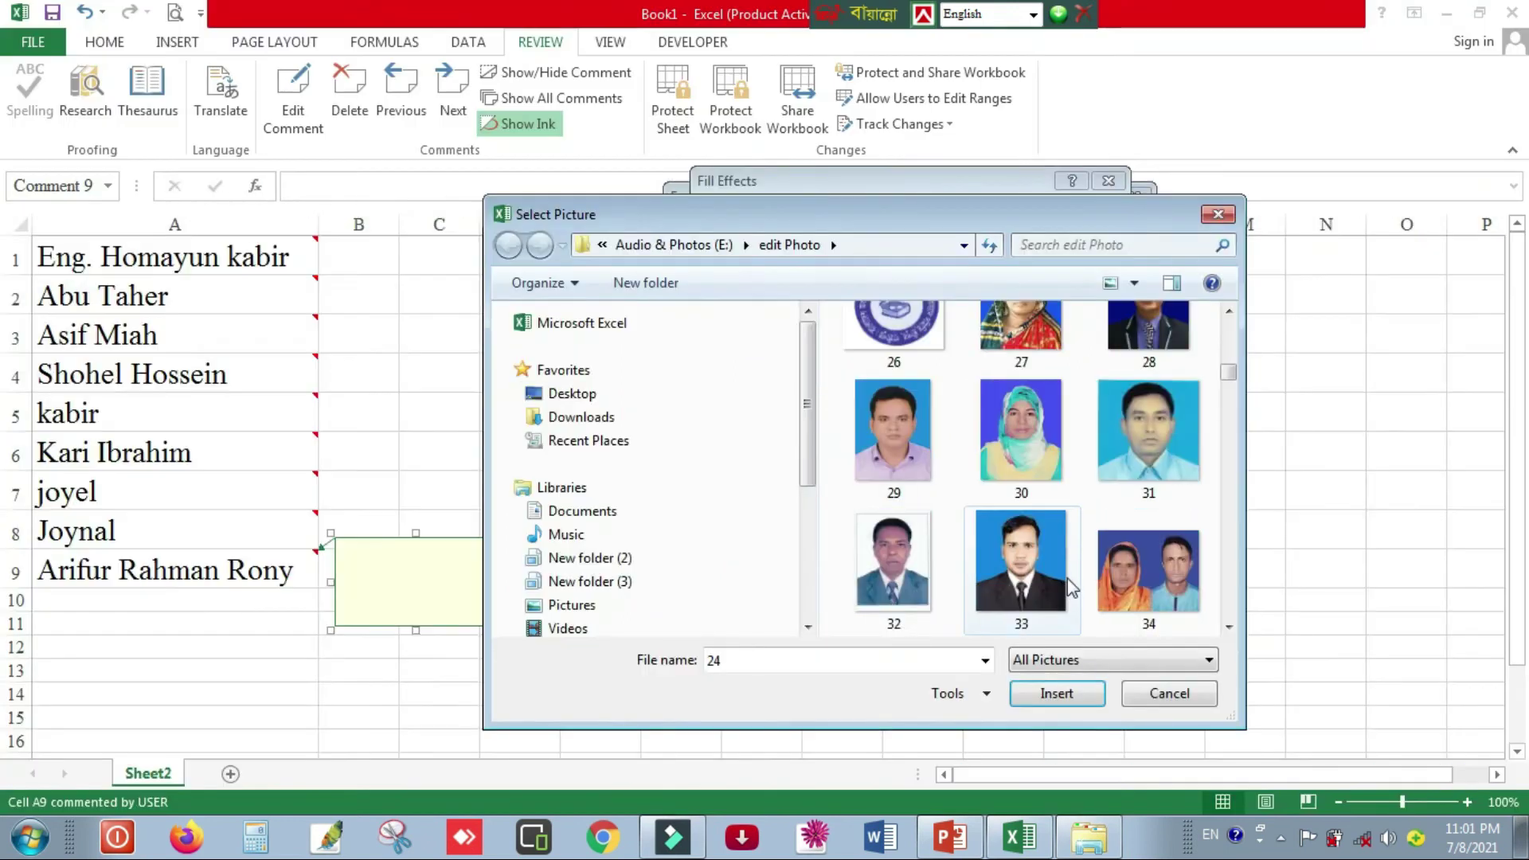
double_click(1148, 430)
left_click(719, 512)
left_click(985, 653)
left_click(1007, 637)
- Stretch the A9 comment to show the whole photo, then hide it
left_click_drag(420, 694, 438, 724)
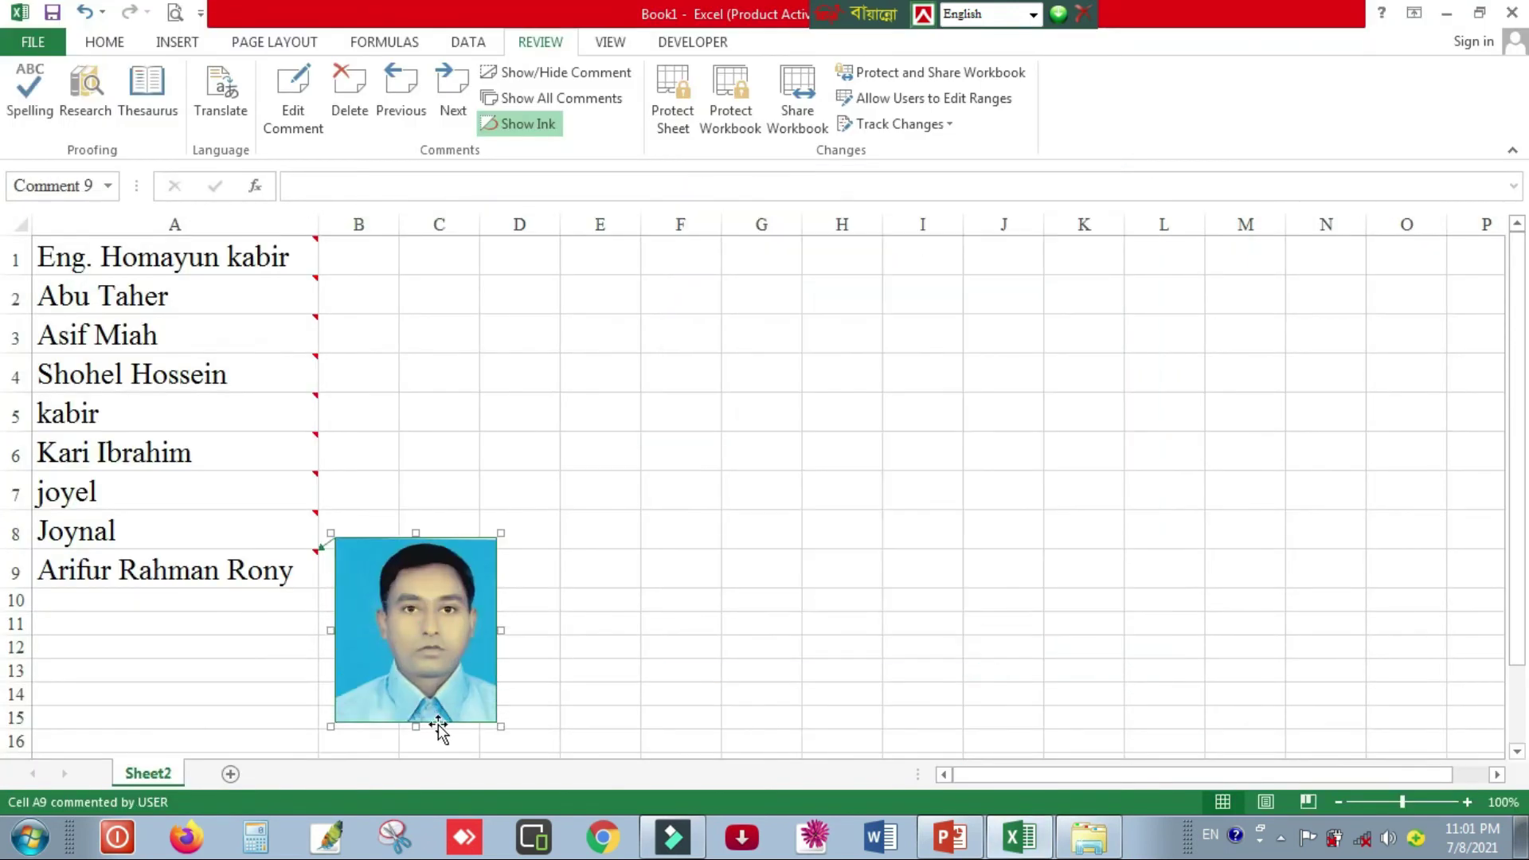
key("Escape")
left_click(705, 481)
- Insert a blank row above row 1, shifting the names down to A2:A10
left_click(370, 258)
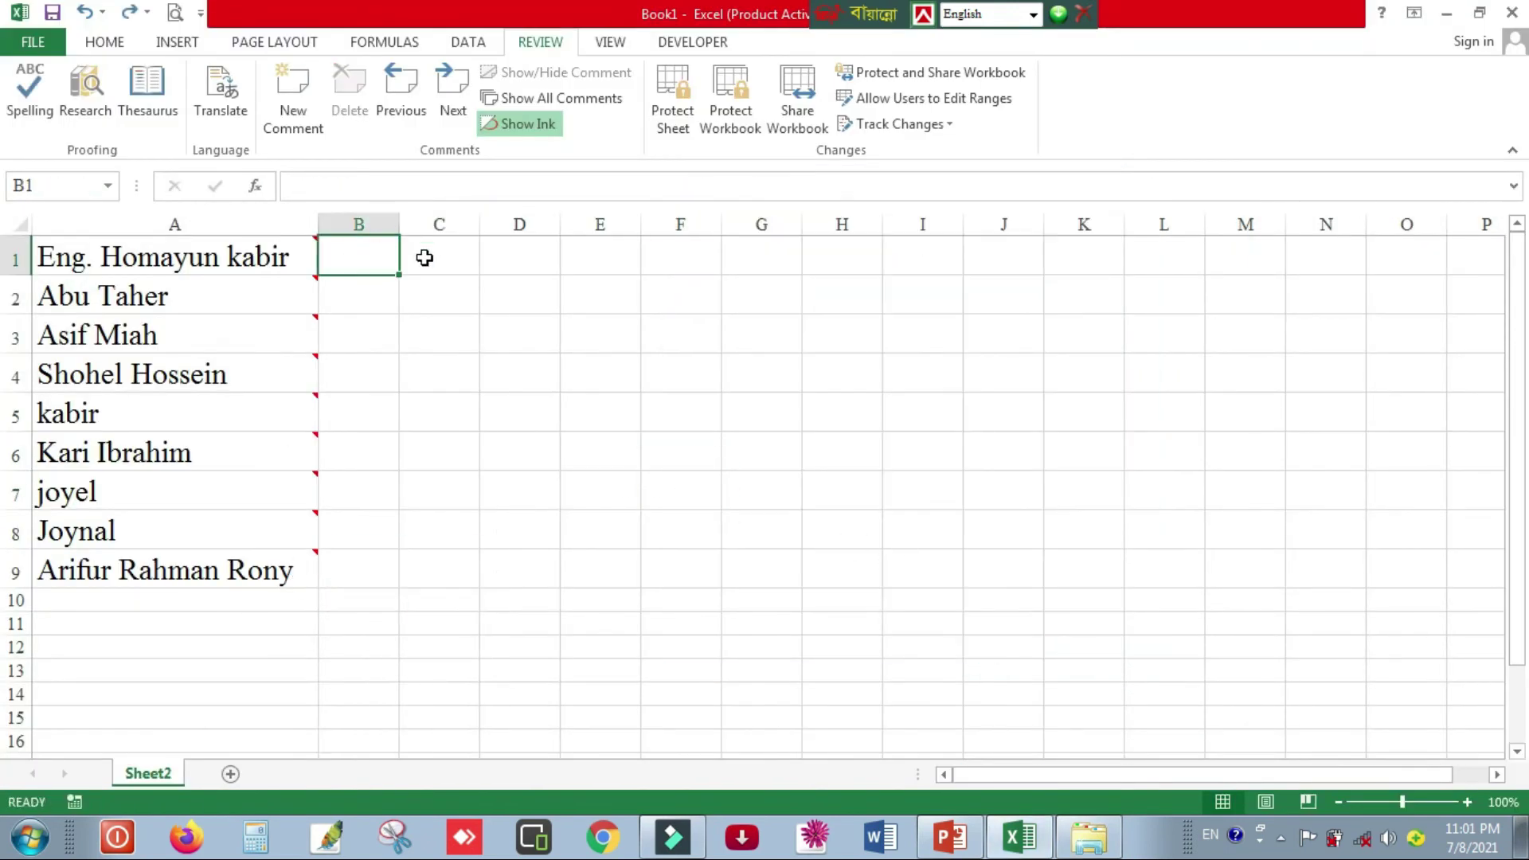
left_click(1239, 492)
left_click(371, 251)
left_click(453, 255)
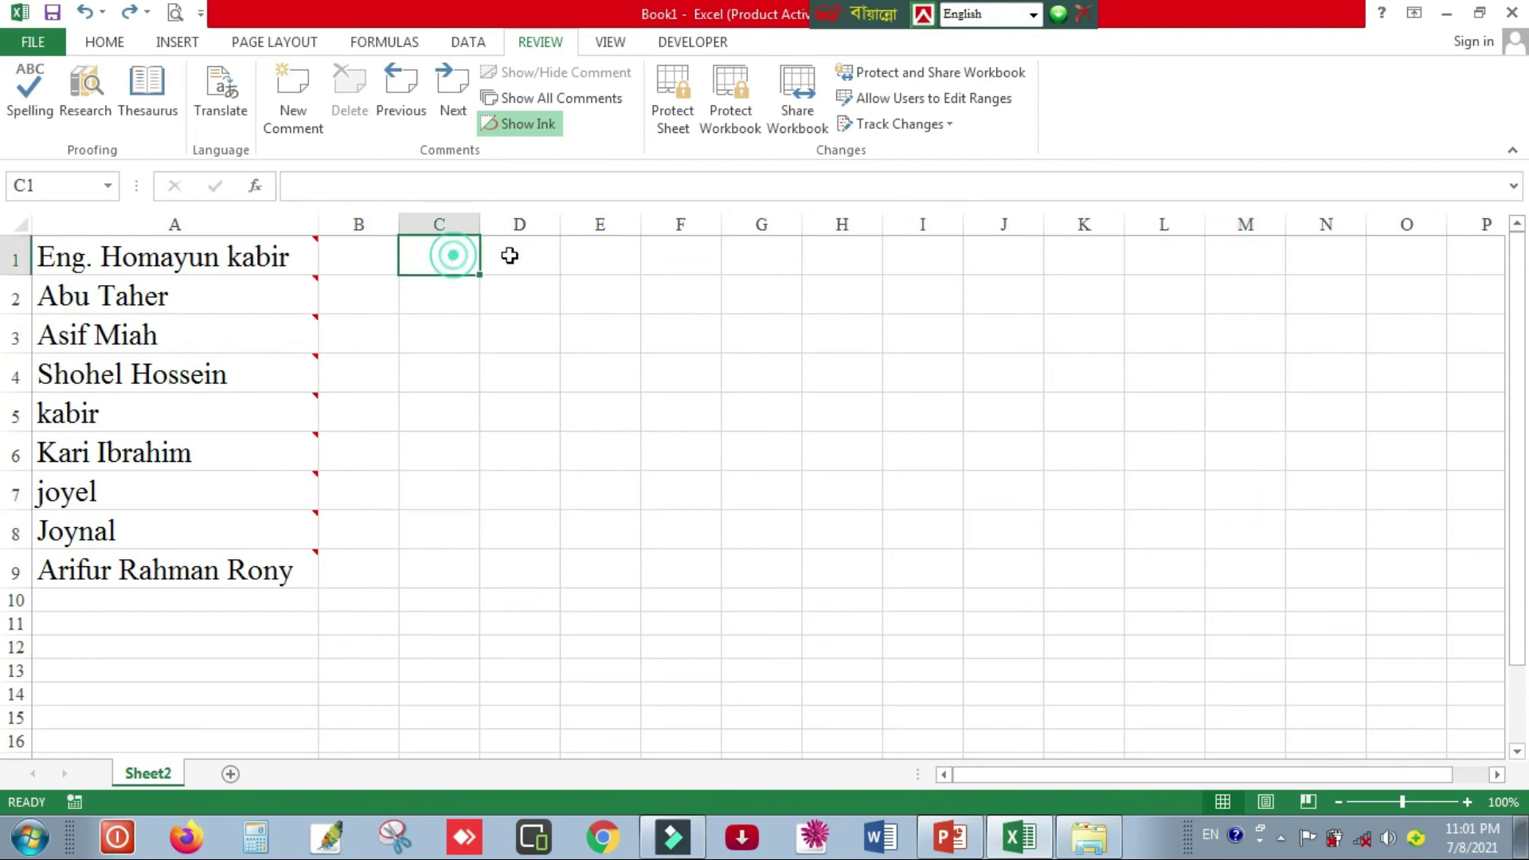
left_click(662, 259)
left_click(363, 264)
left_click(474, 255)
left_click(565, 254)
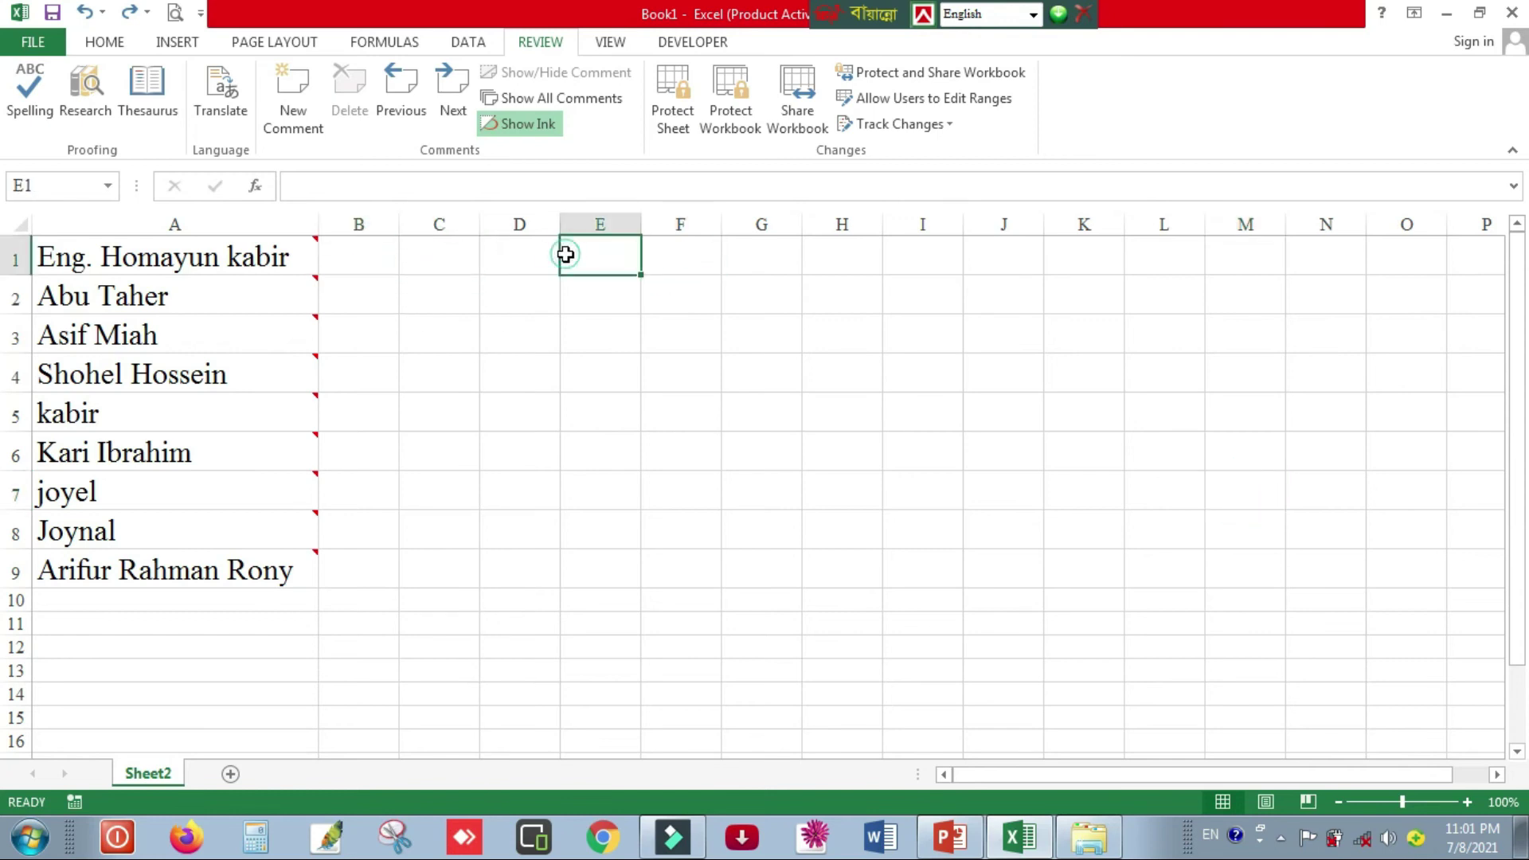
left_click(367, 267)
right_click(16, 259)
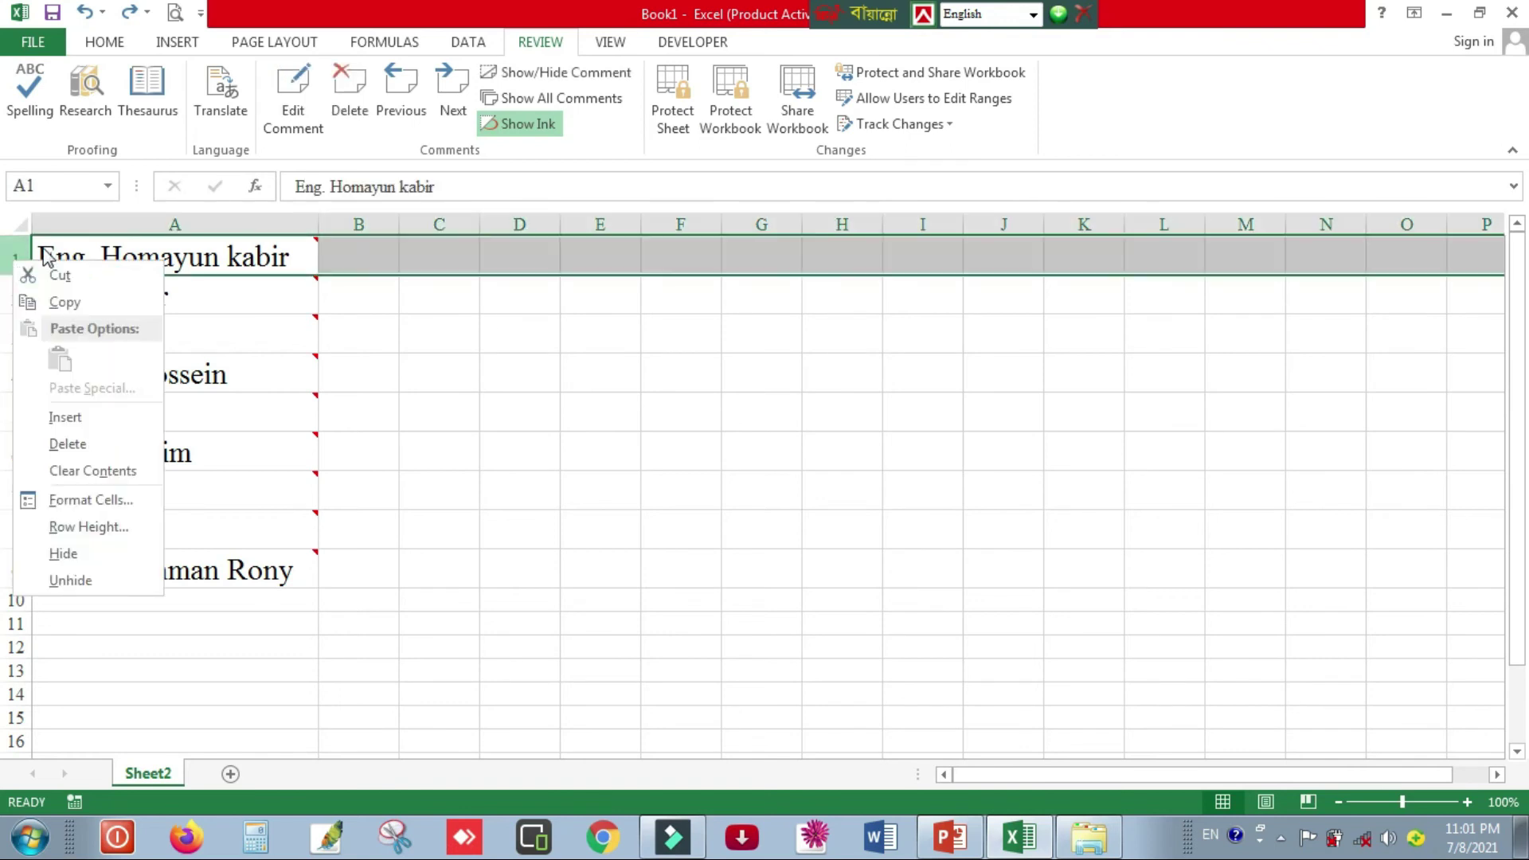
left_click(75, 422)
left_click(626, 449)
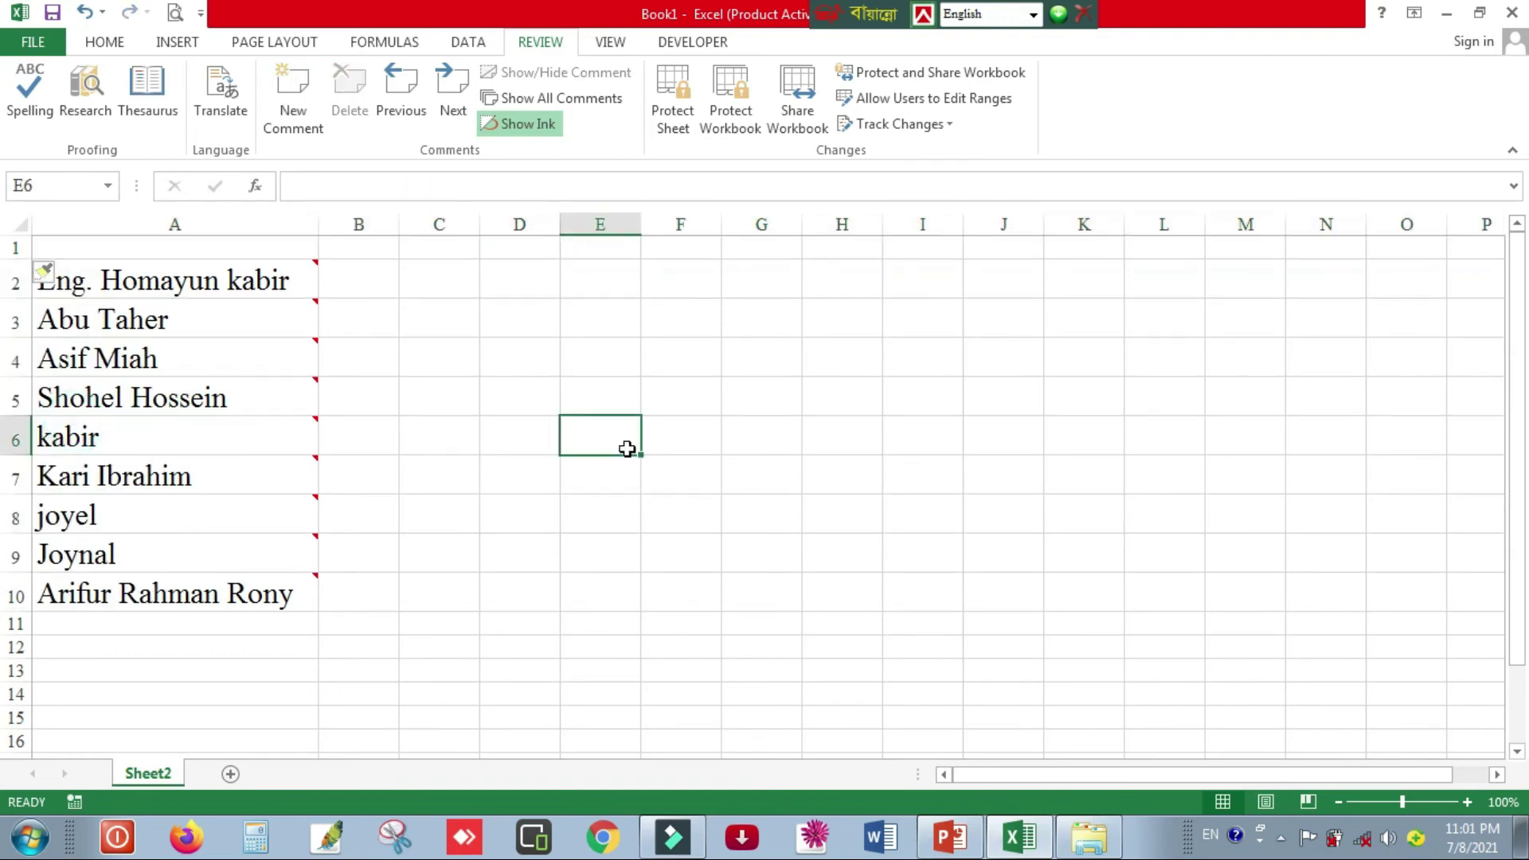
left_click(192, 248)
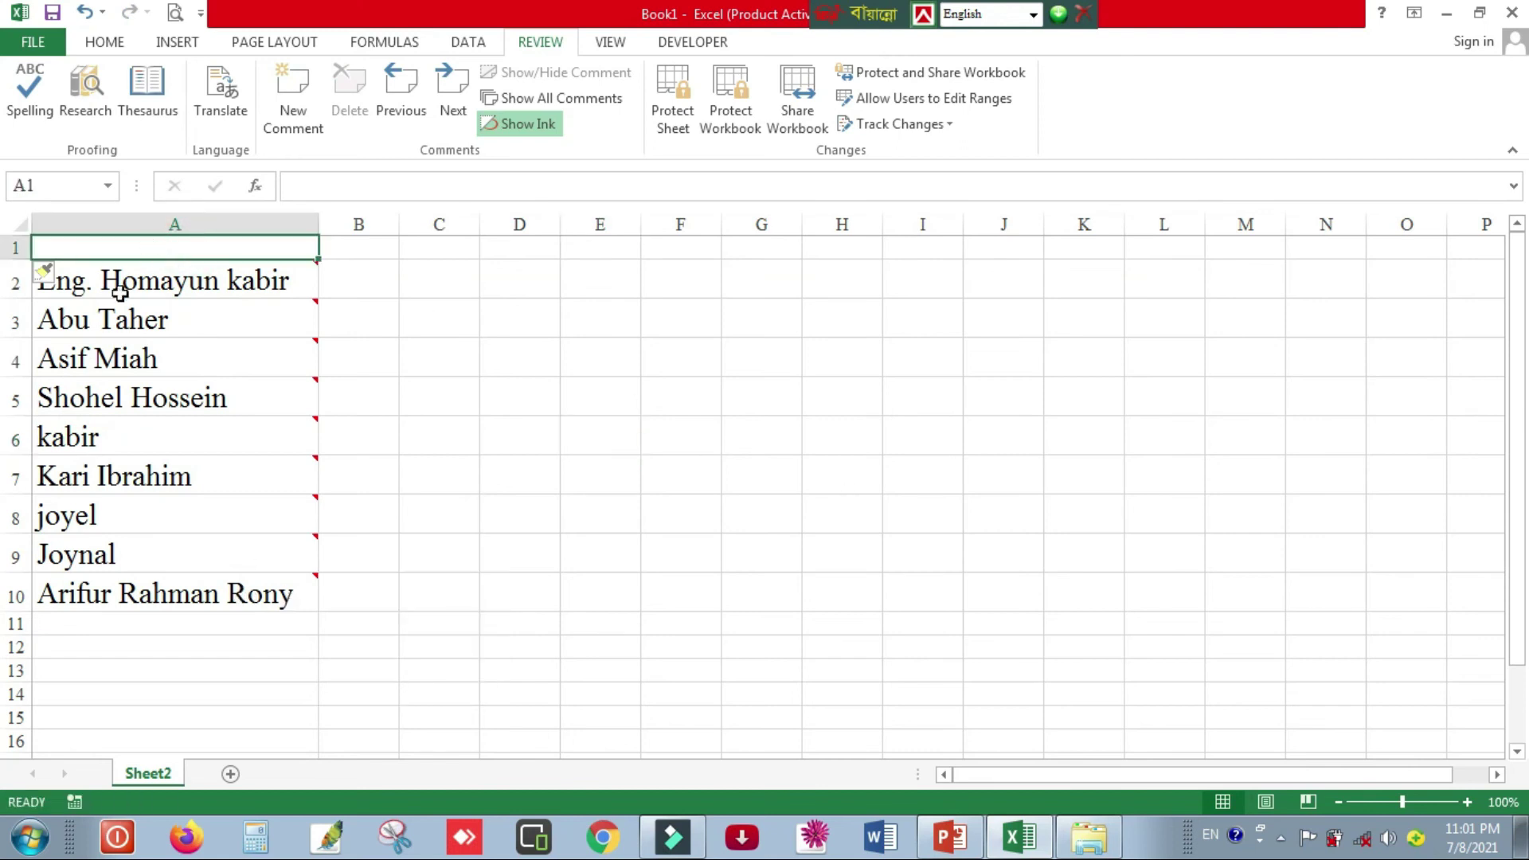
mouse_move(71, 267)
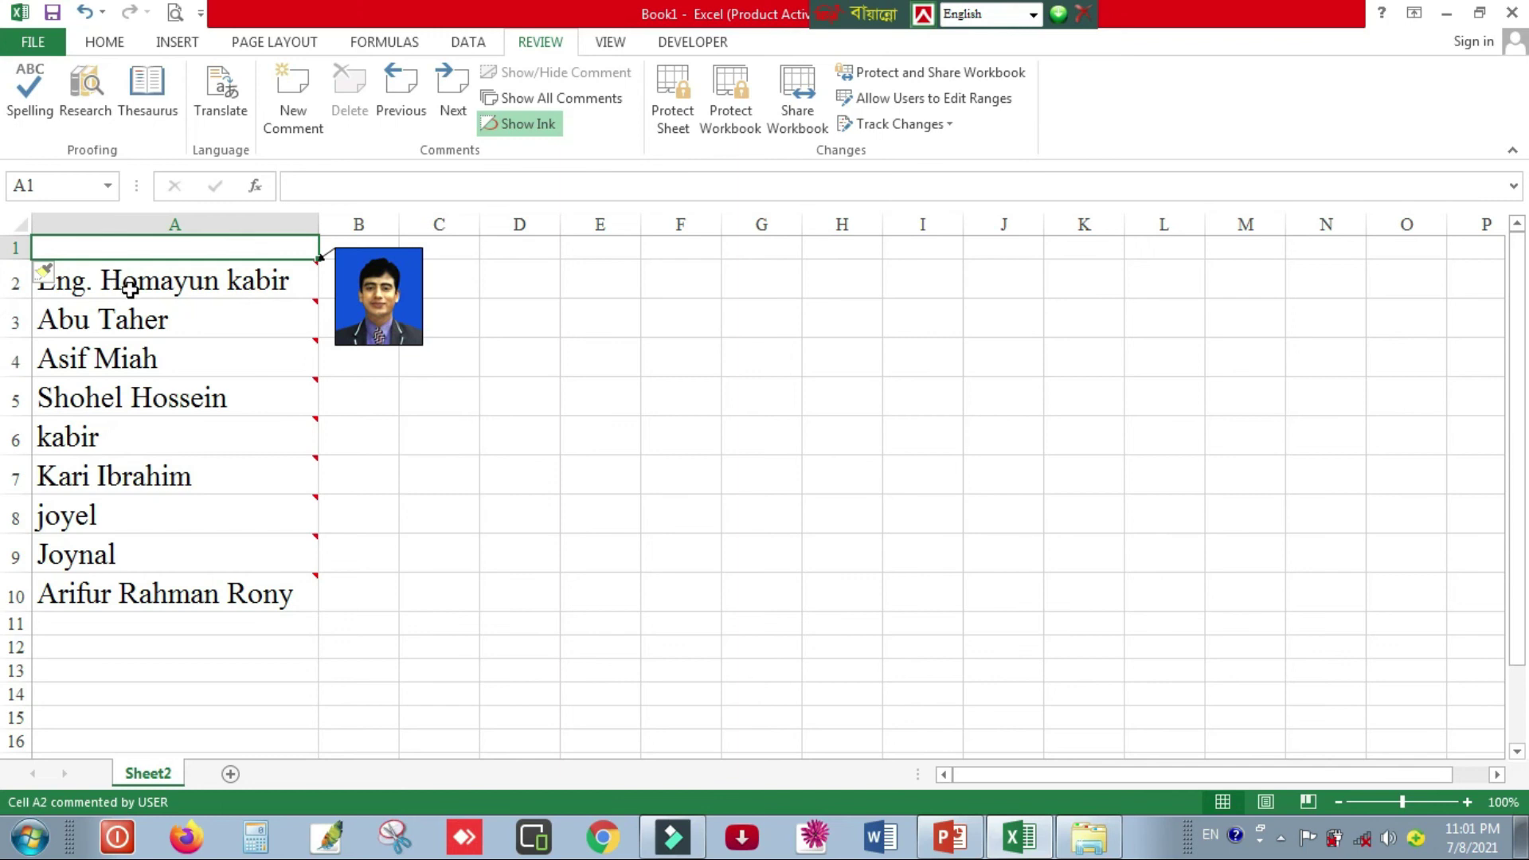
mouse_move(133, 285)
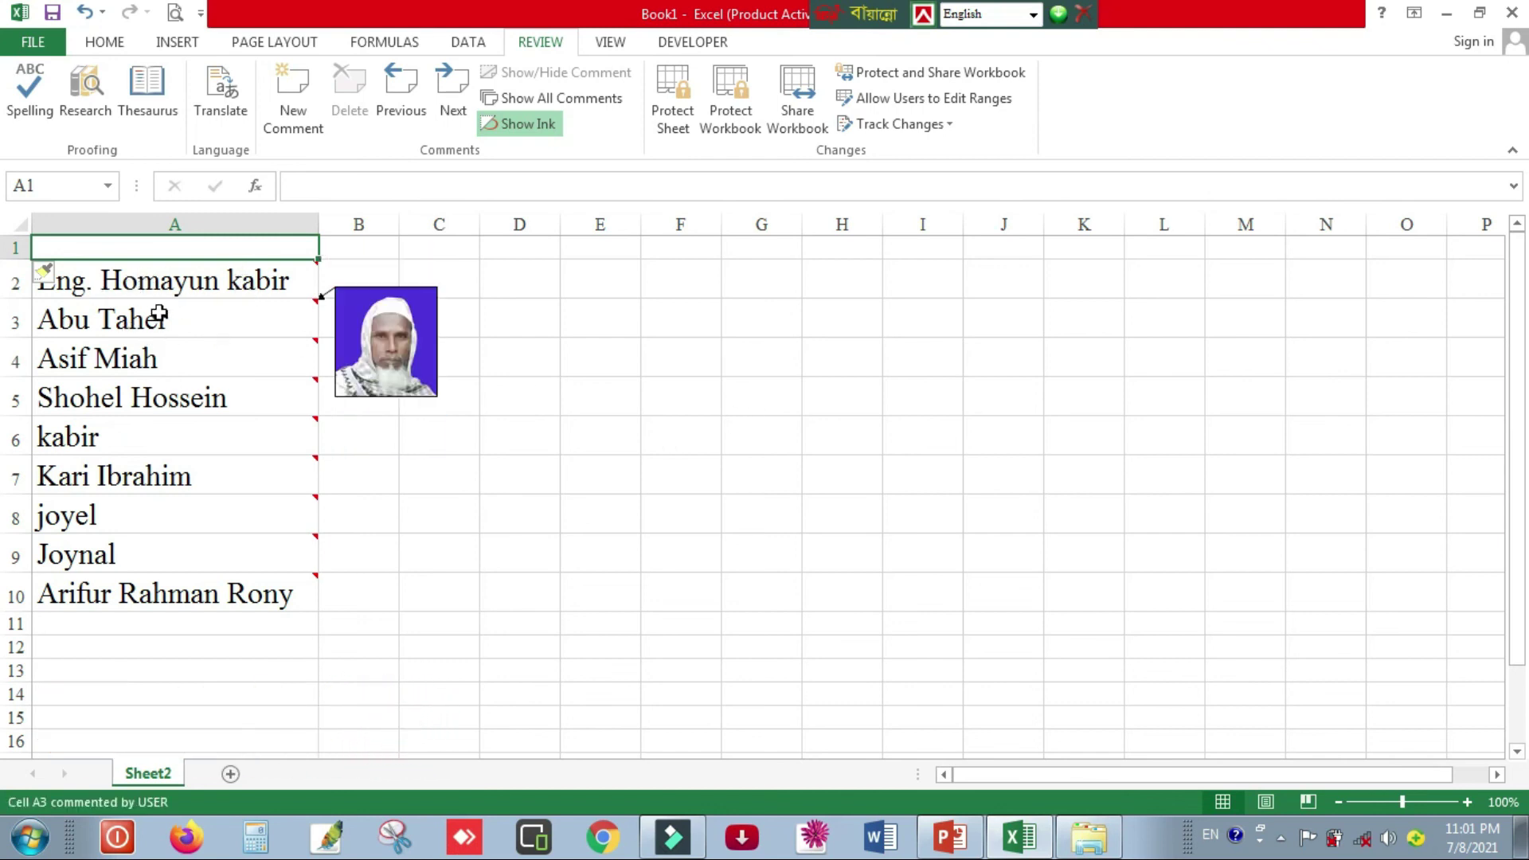
mouse_move(148, 358)
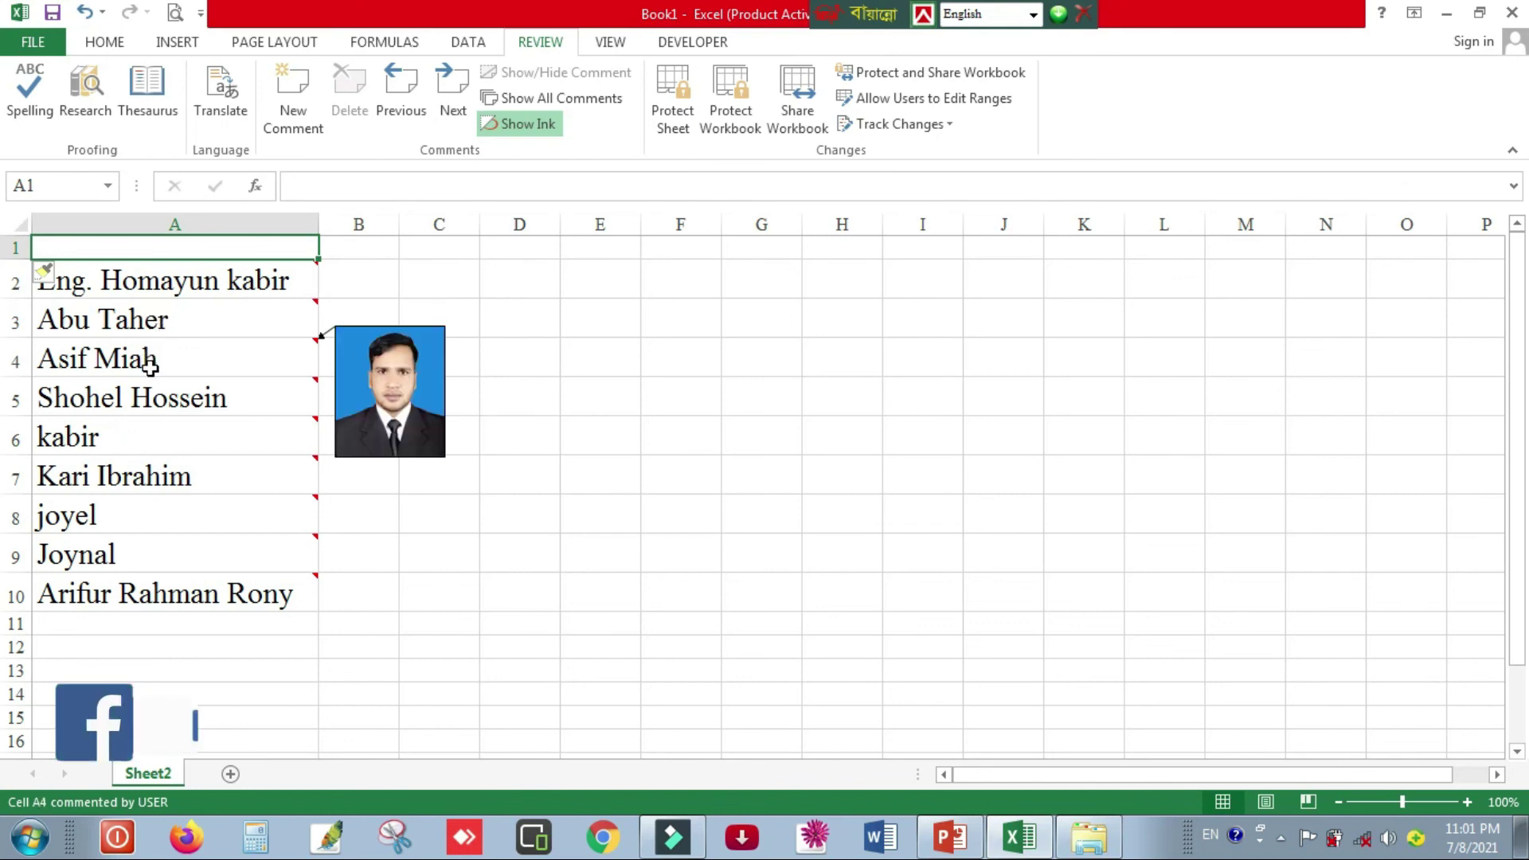
mouse_move(164, 404)
mouse_move(156, 447)
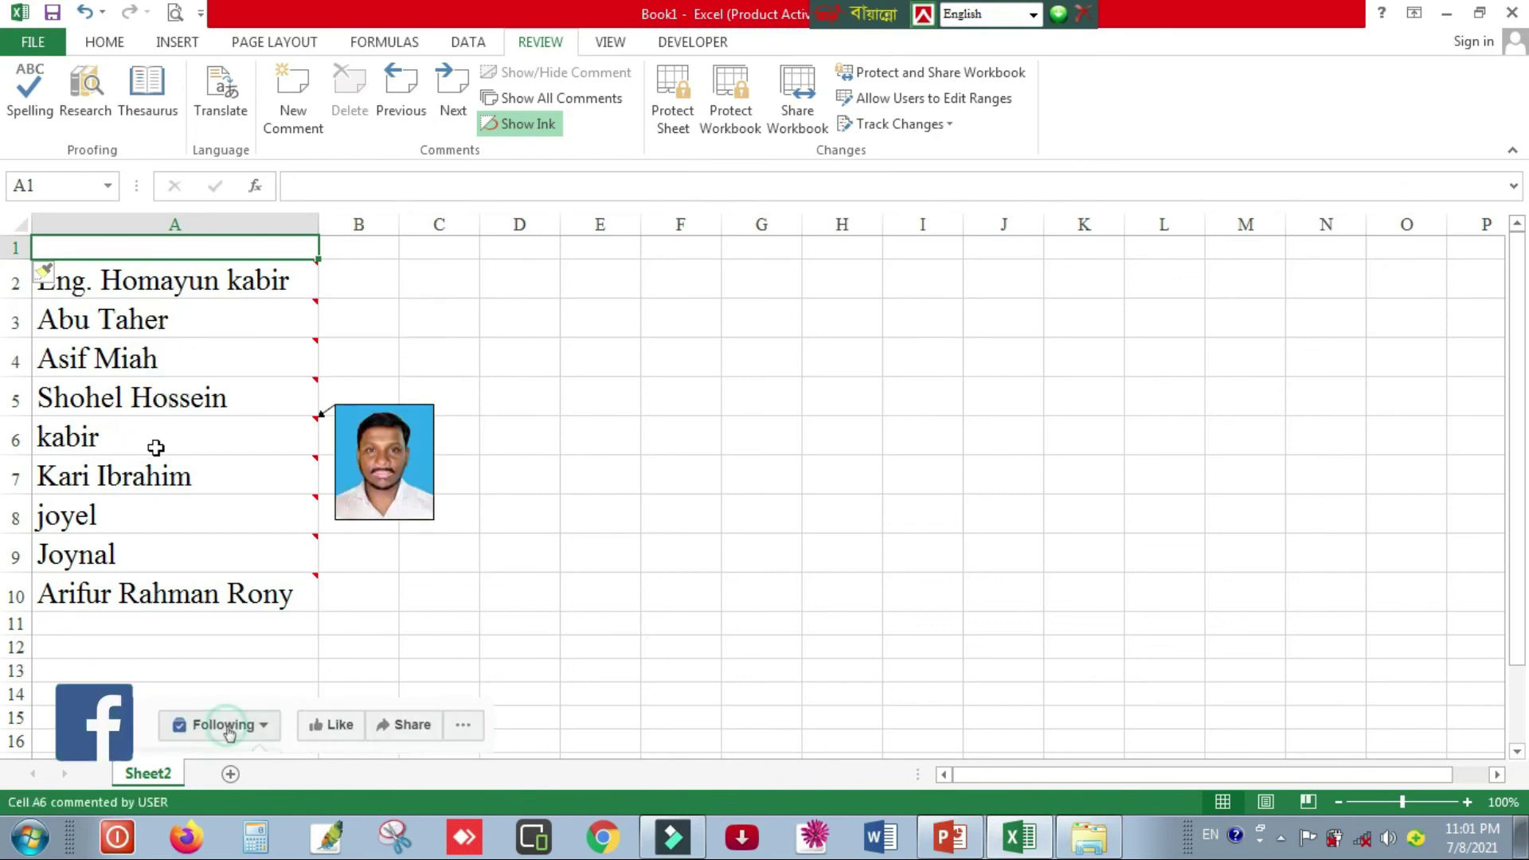
mouse_move(153, 476)
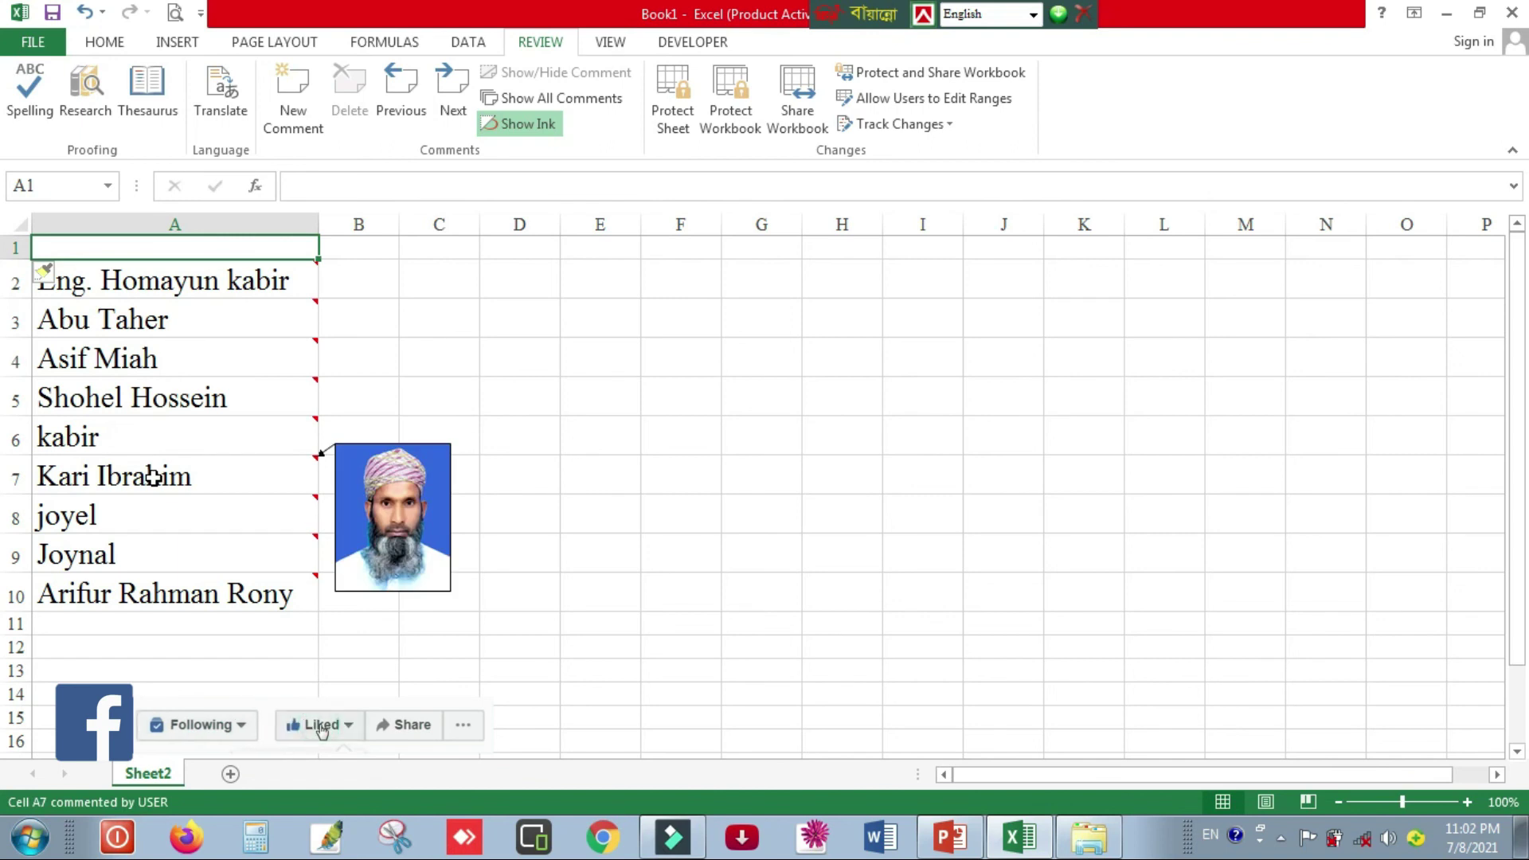
mouse_move(118, 516)
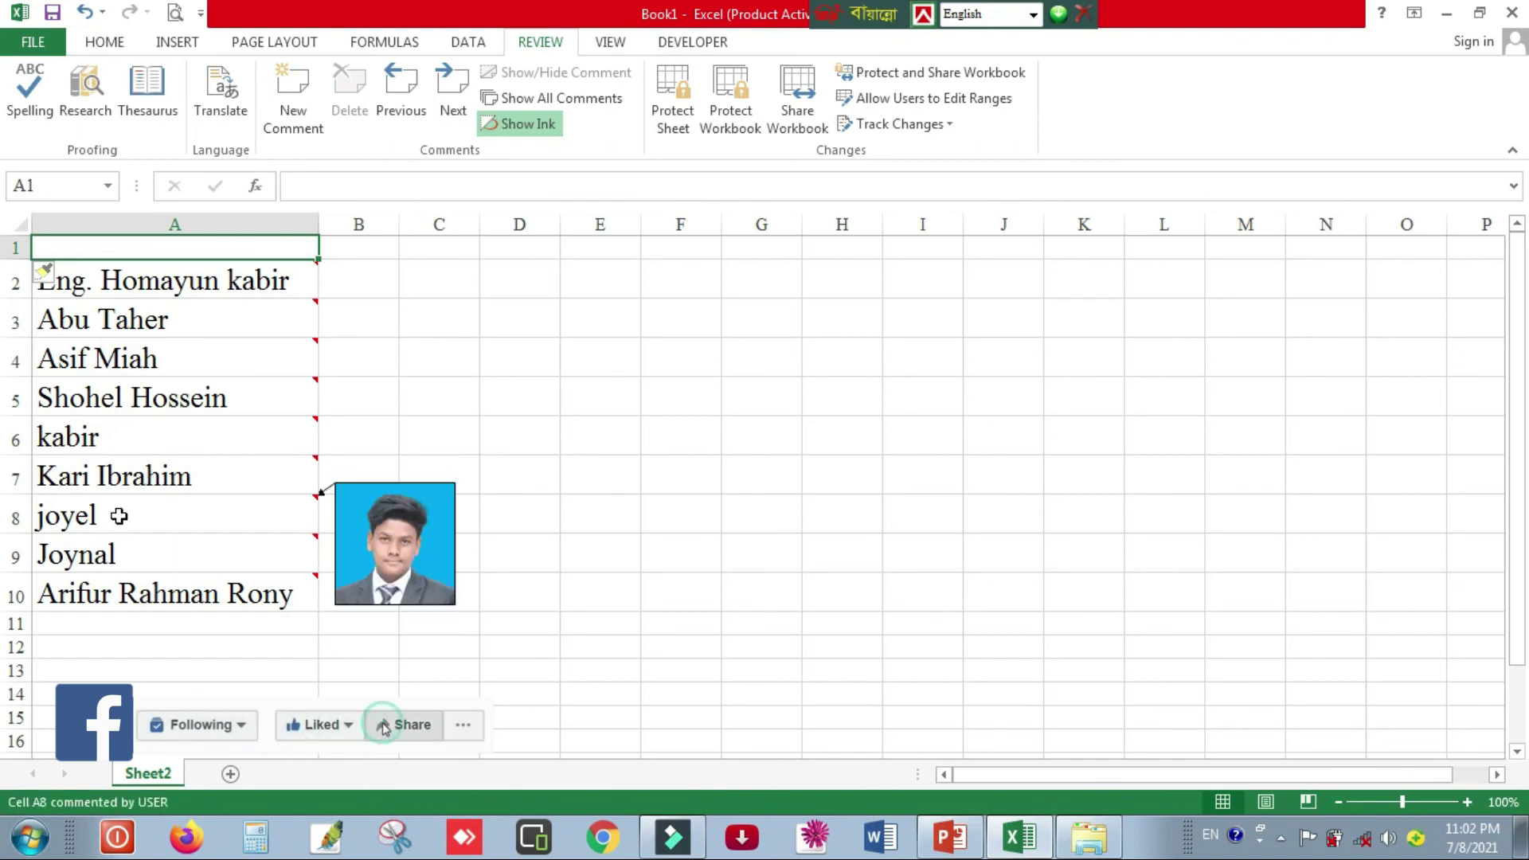
mouse_move(130, 599)
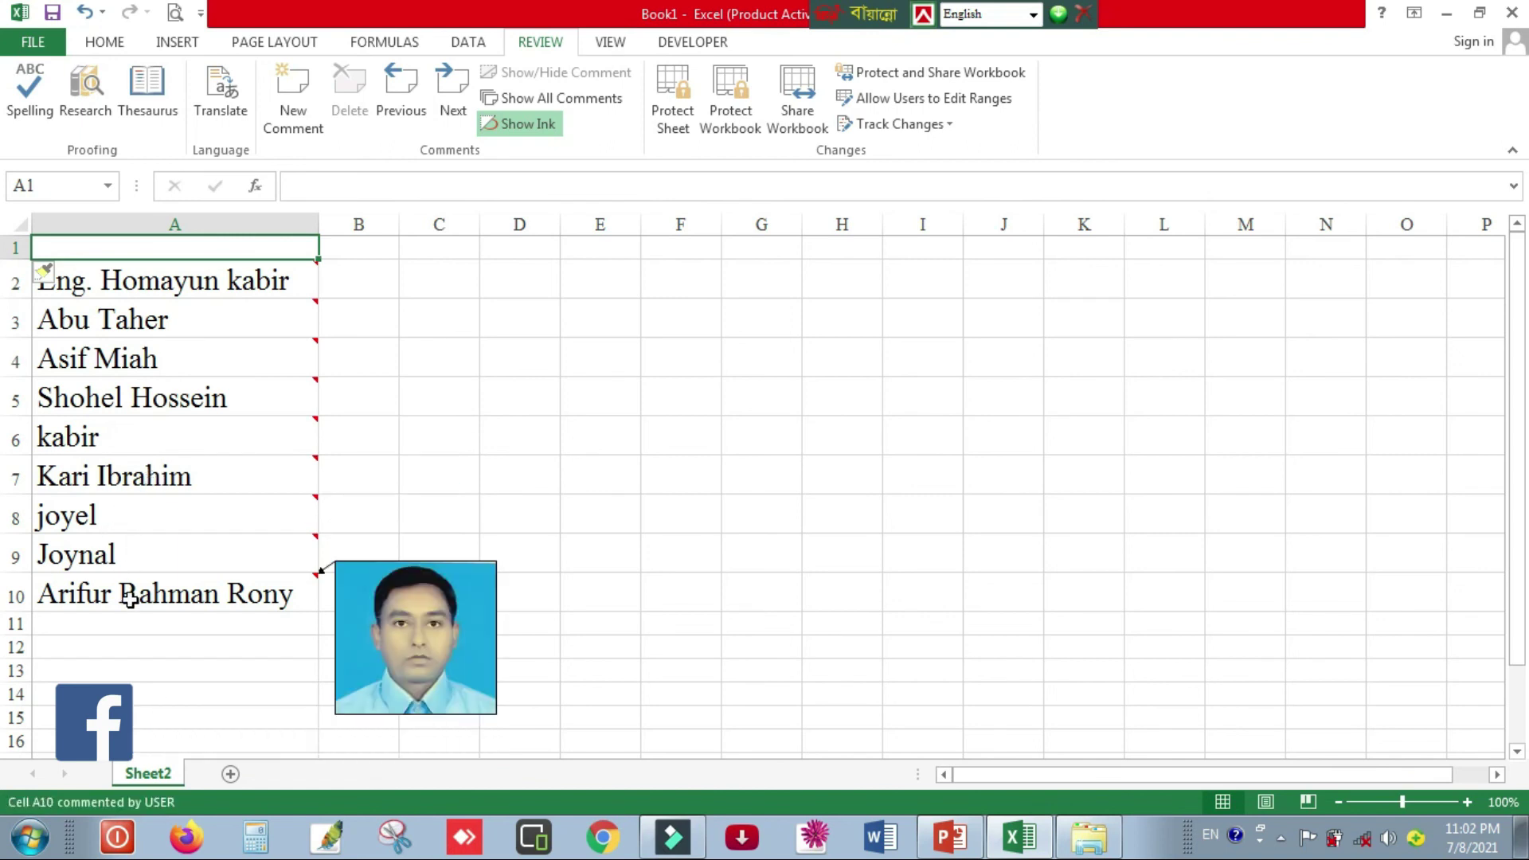
left_click(686, 420)
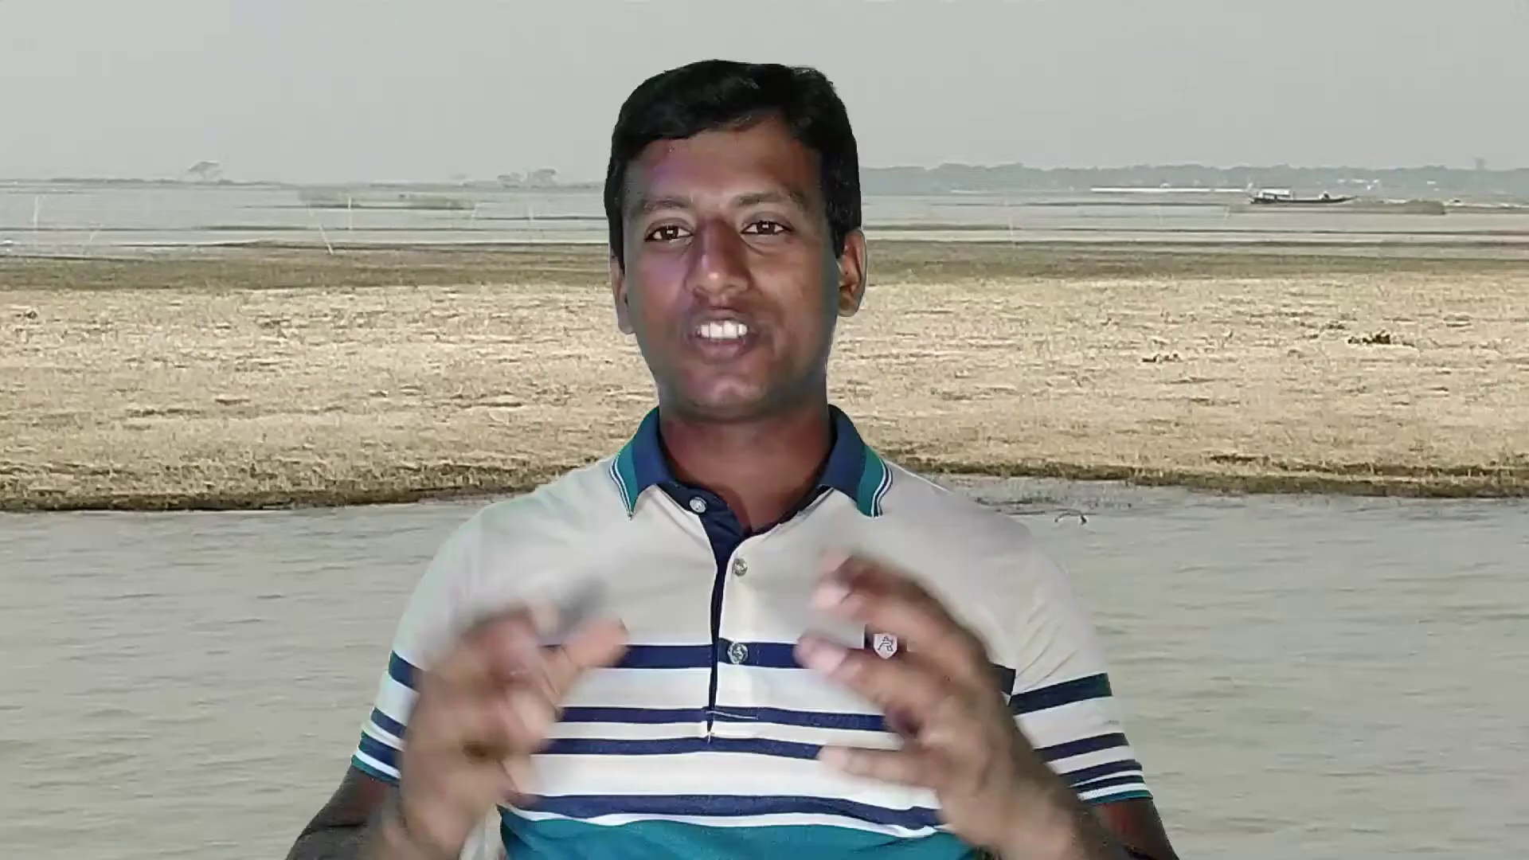